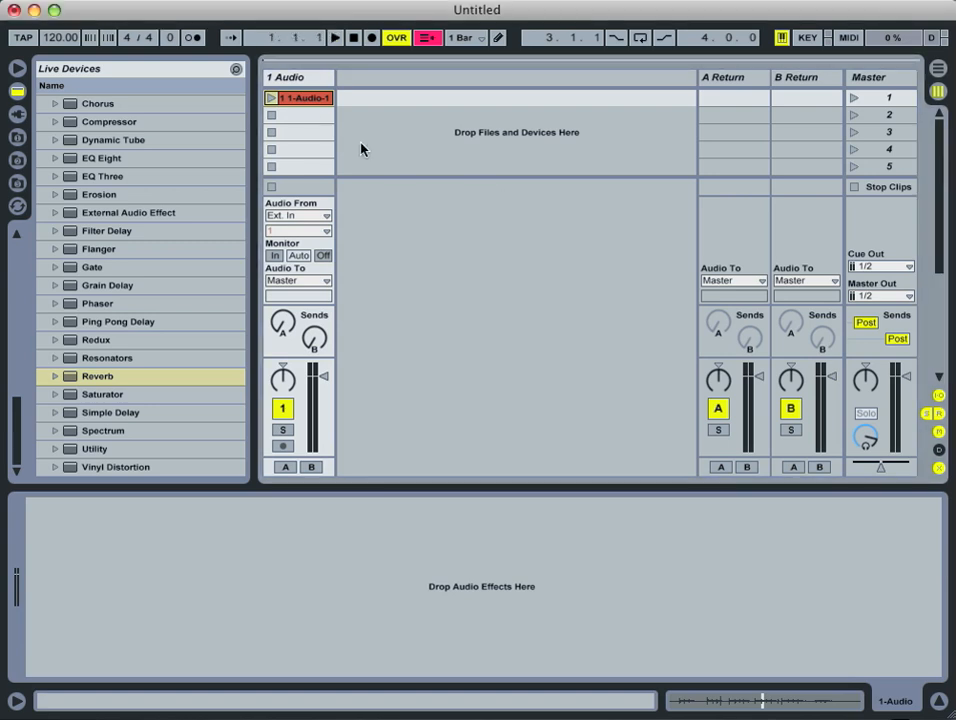
# Extend the audio clip's loop to start at 3.3.1 with a length of 1.1.2, and audition the looped section.
pyautogui.click(309, 98)
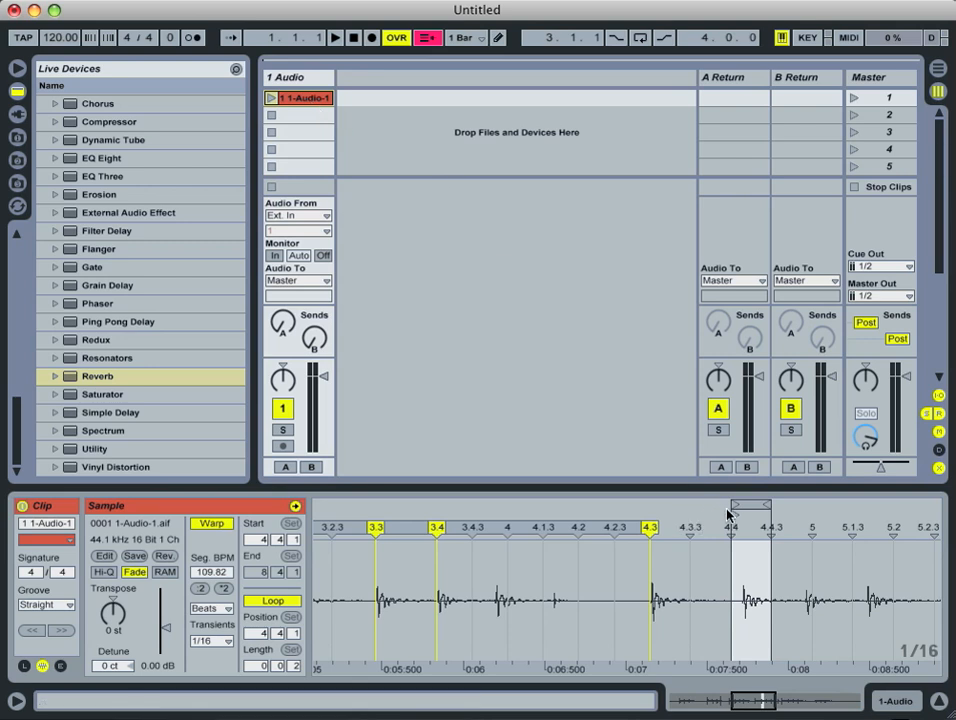
pyautogui.moveTo(735, 507); pyautogui.dragTo(380, 506)
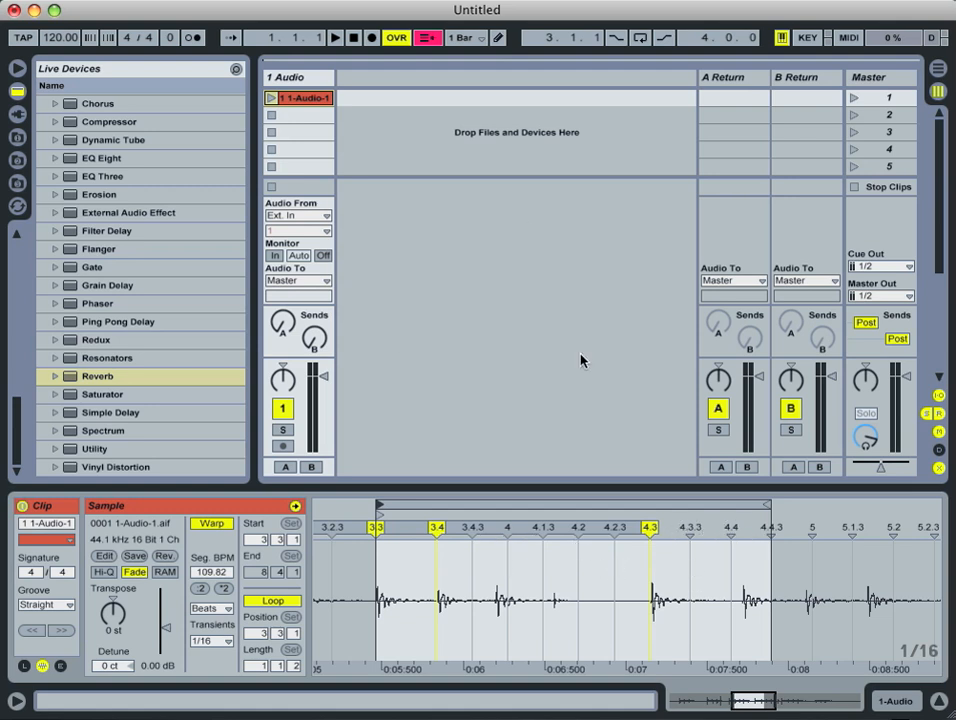
pyautogui.click(271, 99)
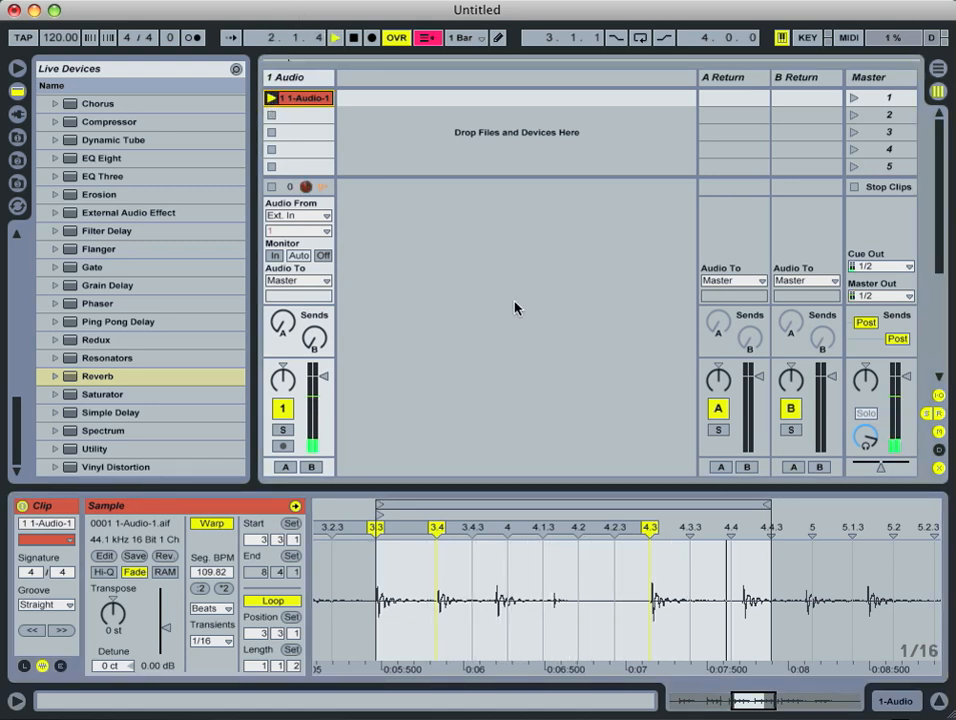
pyautogui.click(270, 188)
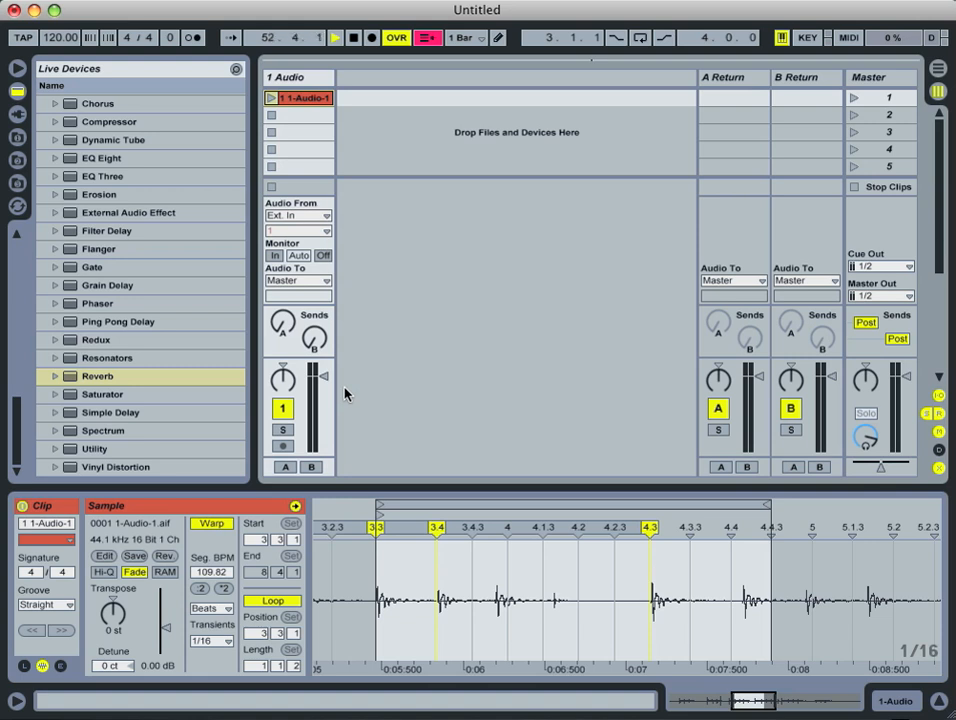
pyautogui.press('space')
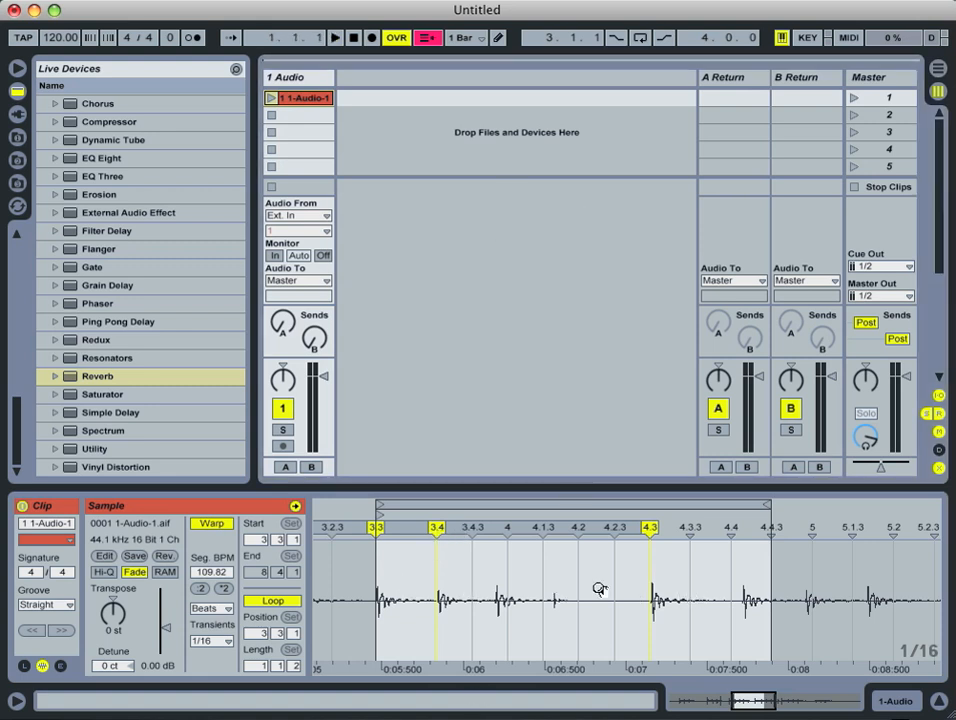
pyautogui.click(272, 99)
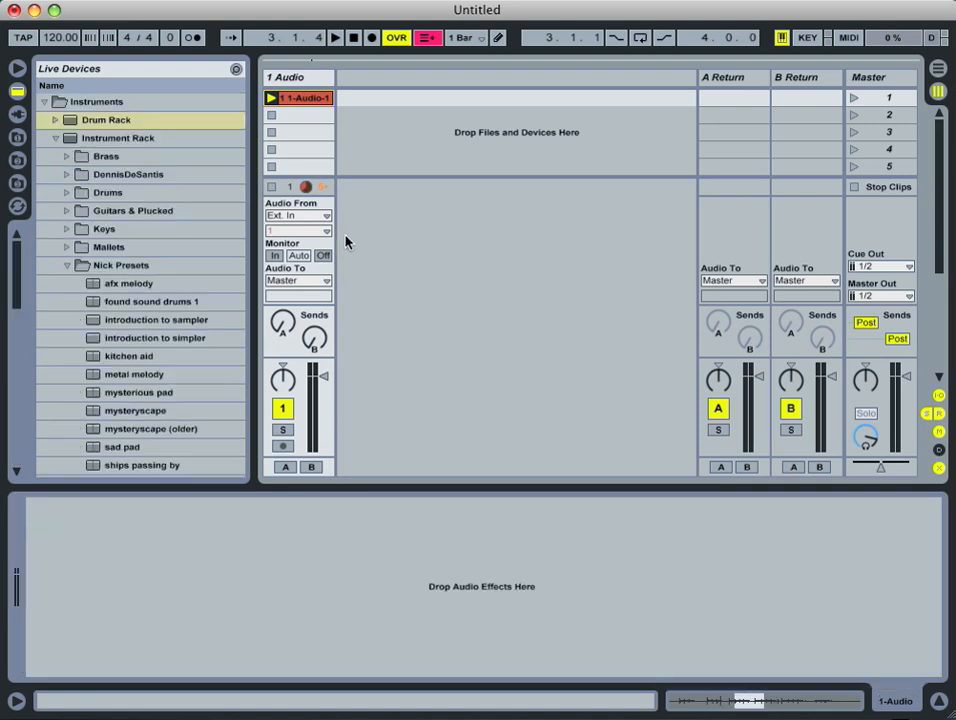
# Add an empty Drum Rack on a new track beside the audio track.
pyautogui.click(130, 119)
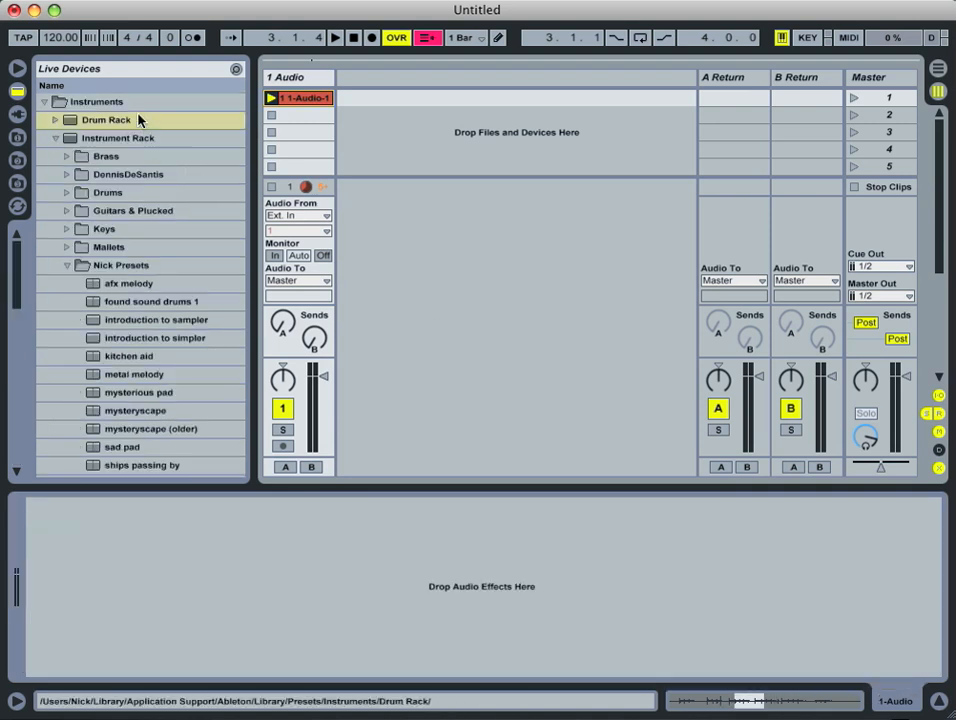
pyautogui.click(96, 122)
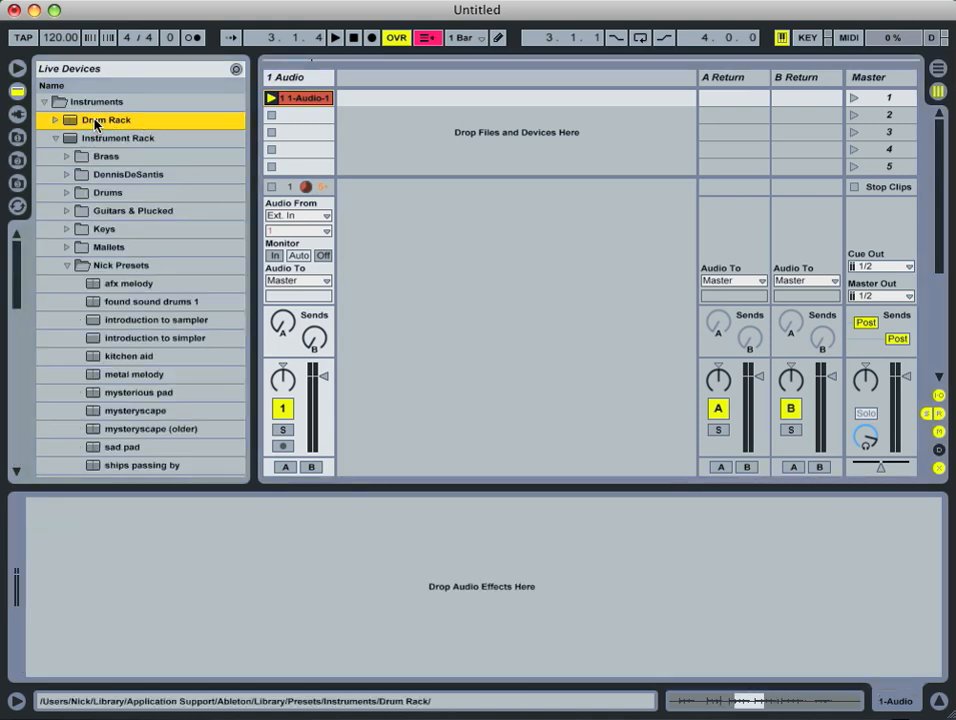
pyautogui.moveTo(96, 122); pyautogui.dragTo(384, 150)
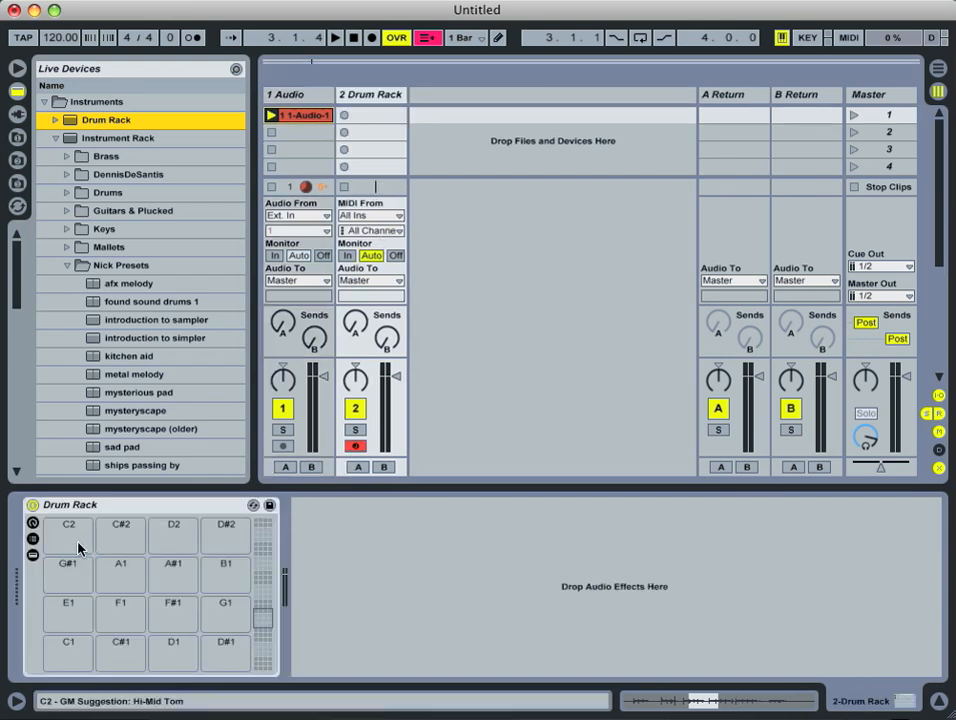
# Examine the audio clip's waveform and the Drum Rack's empty top-row pads, C2 through D2.
pyautogui.click(305, 116)
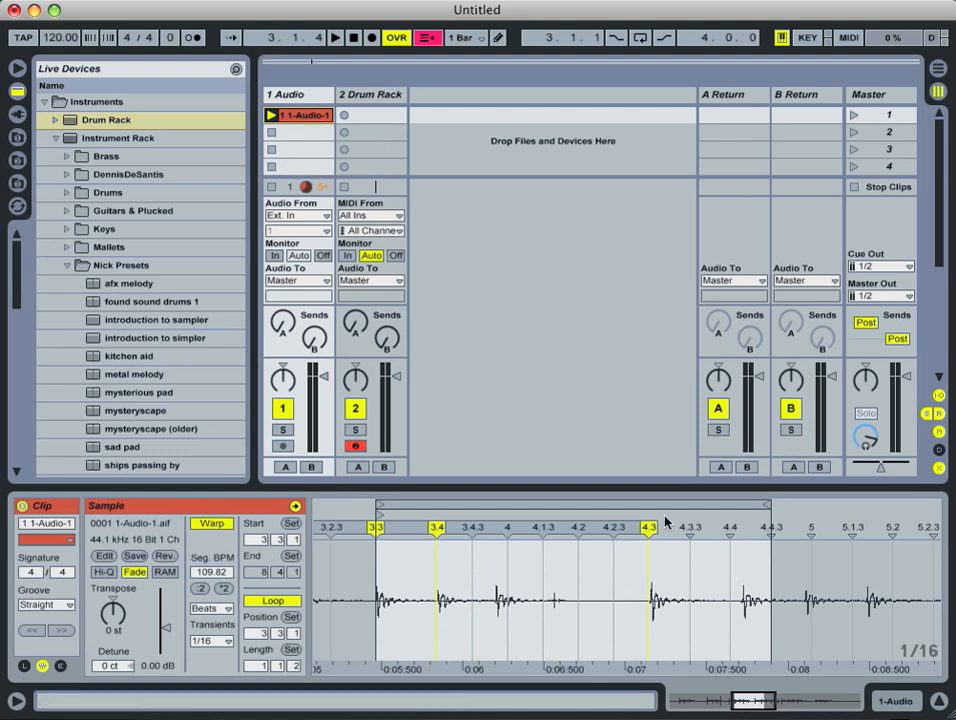
pyautogui.click(388, 97)
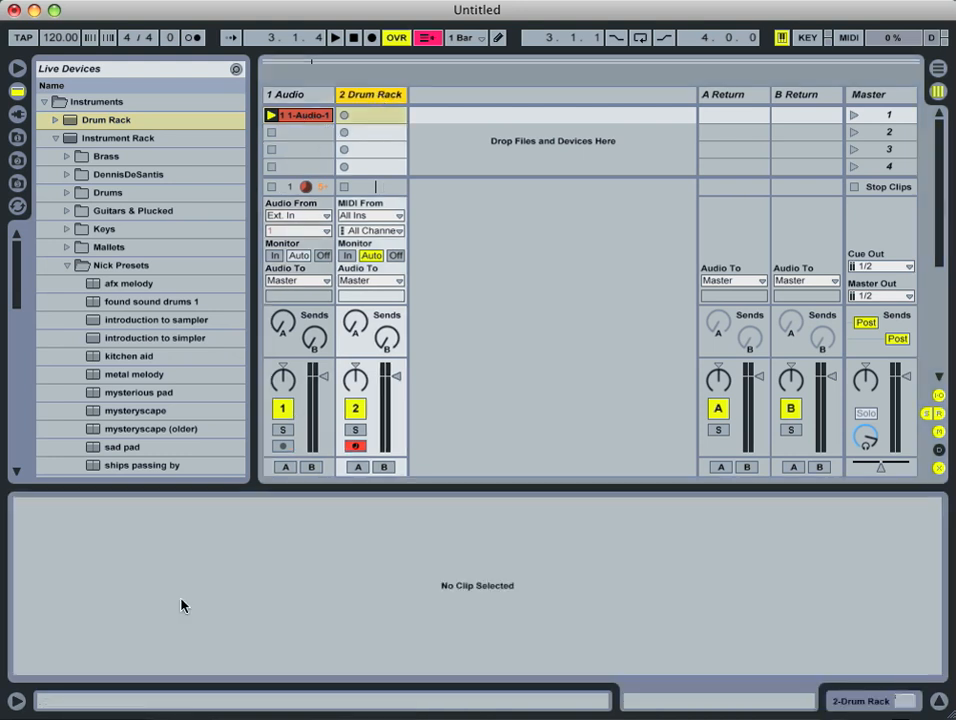
pyautogui.doubleClick(380, 98)
pyautogui.click(76, 530)
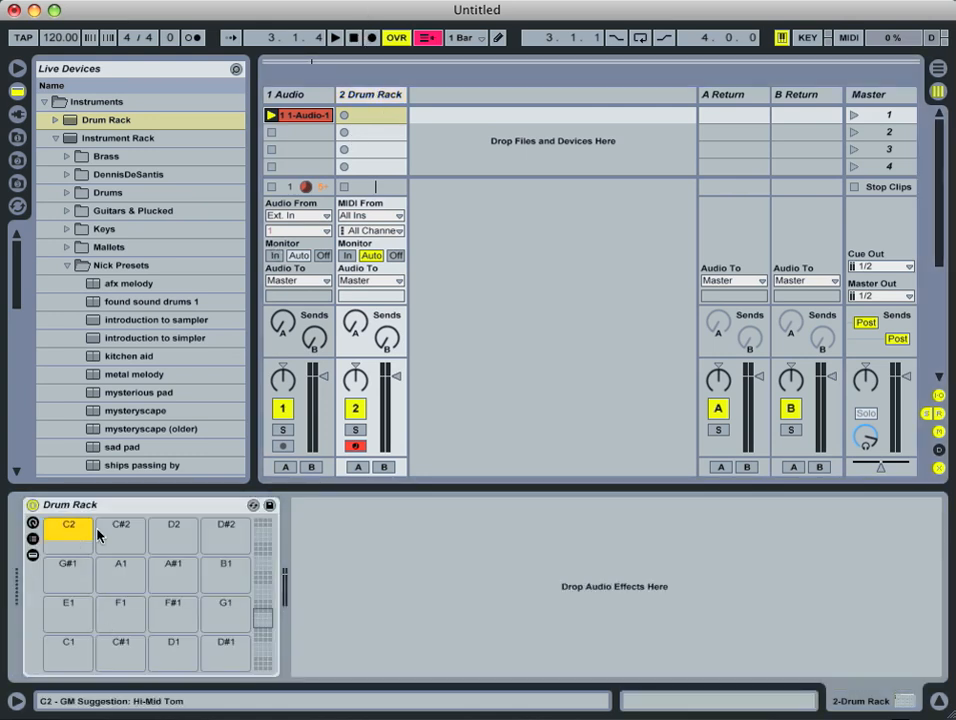
pyautogui.click(120, 538)
pyautogui.click(164, 535)
pyautogui.click(90, 538)
# Narrow the audio clip's loop to one hit, starting at 3.4.4 with a length of 0.0.3, and audition it.
pyautogui.click(310, 120)
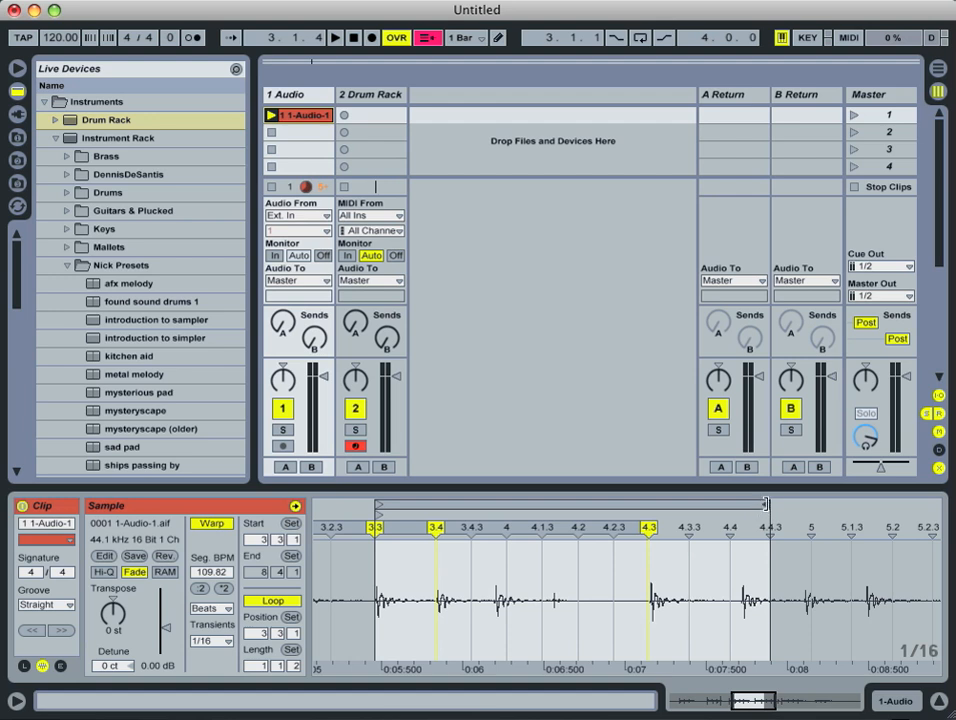
pyautogui.click(470, 530)
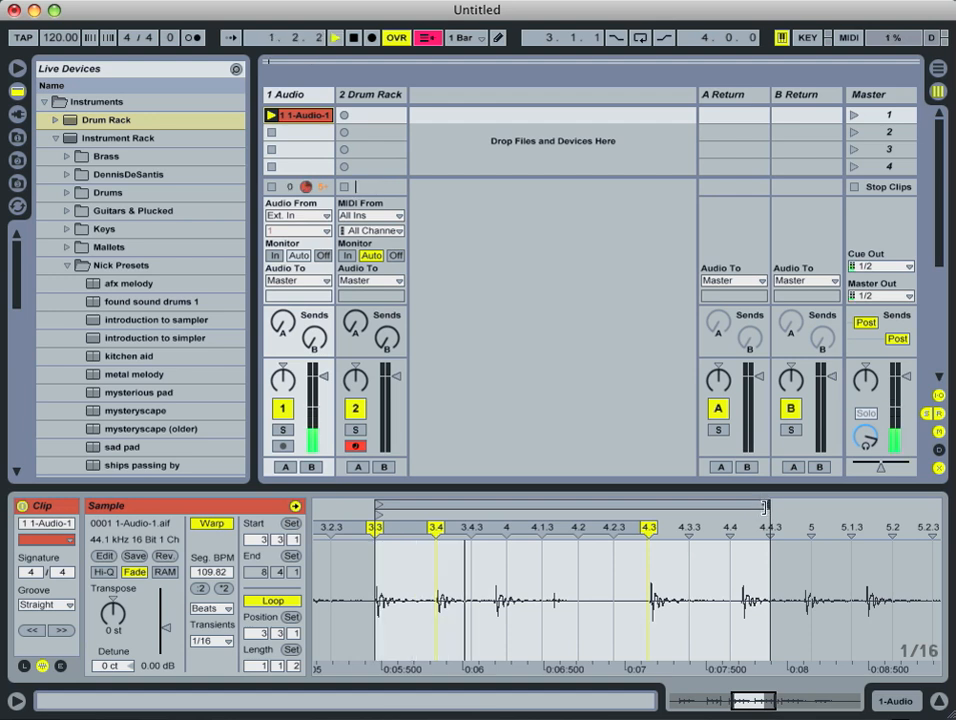
pyautogui.press('space')
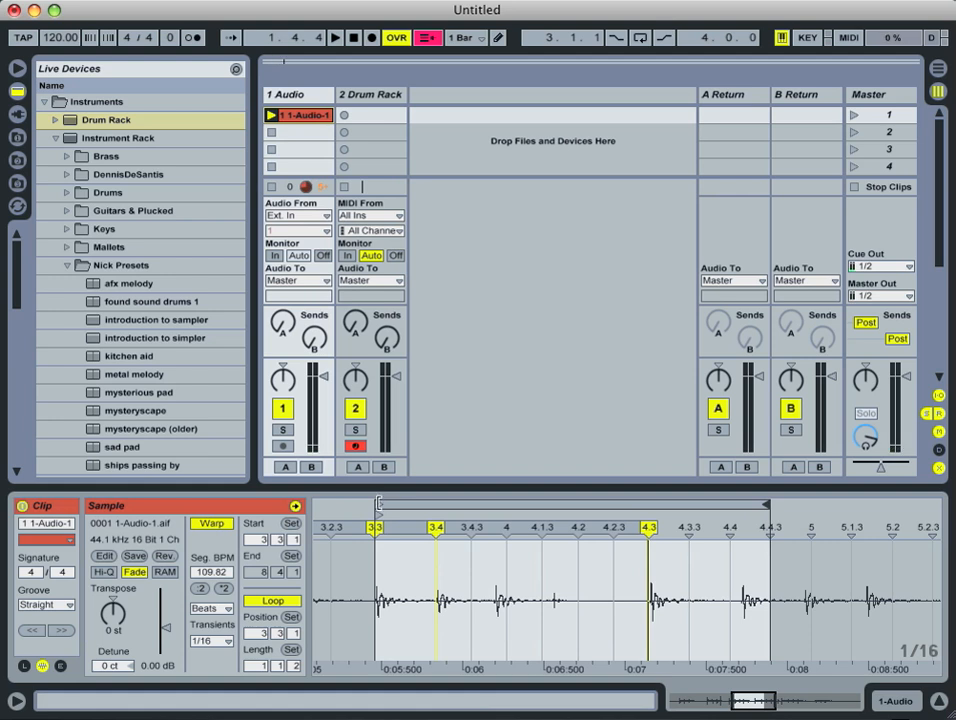
pyautogui.moveTo(377, 503); pyautogui.dragTo(492, 503)
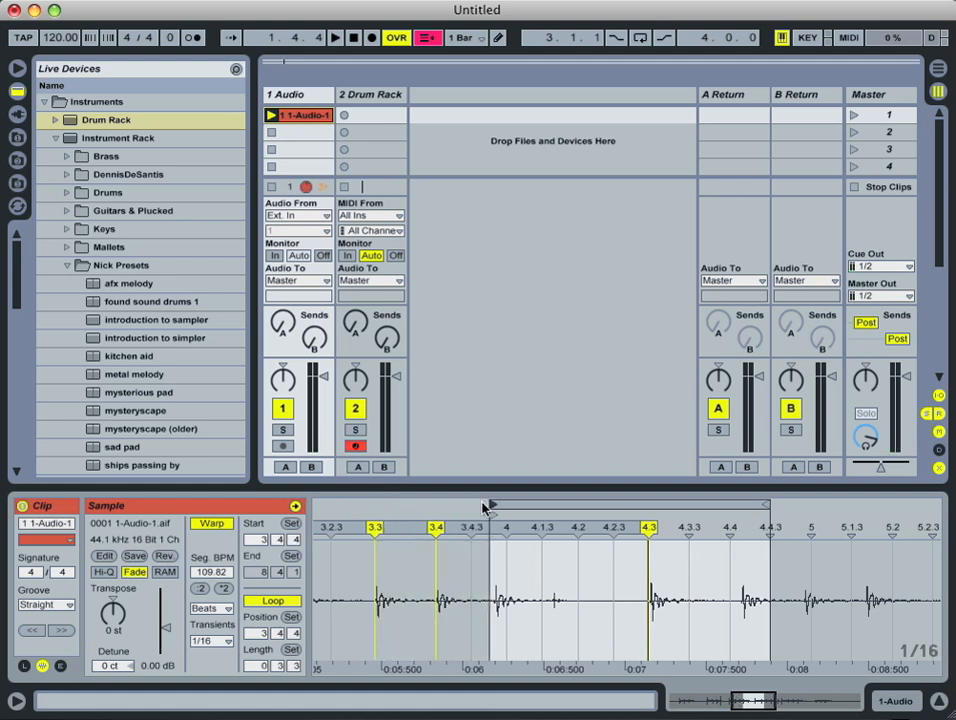
pyautogui.moveTo(762, 503); pyautogui.dragTo(503, 503)
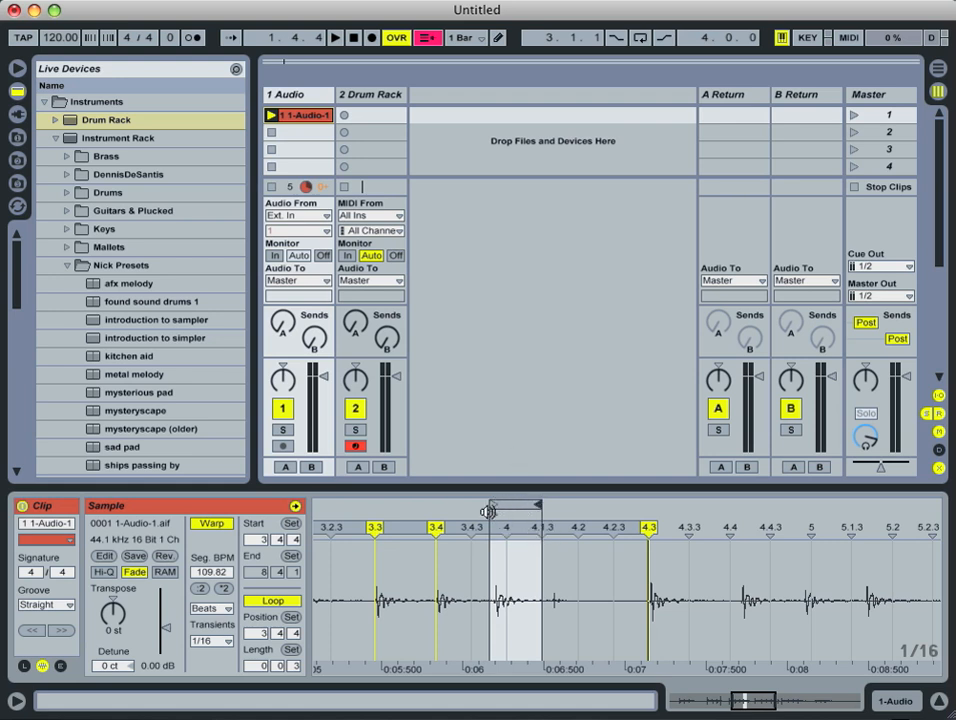
pyautogui.press('space')
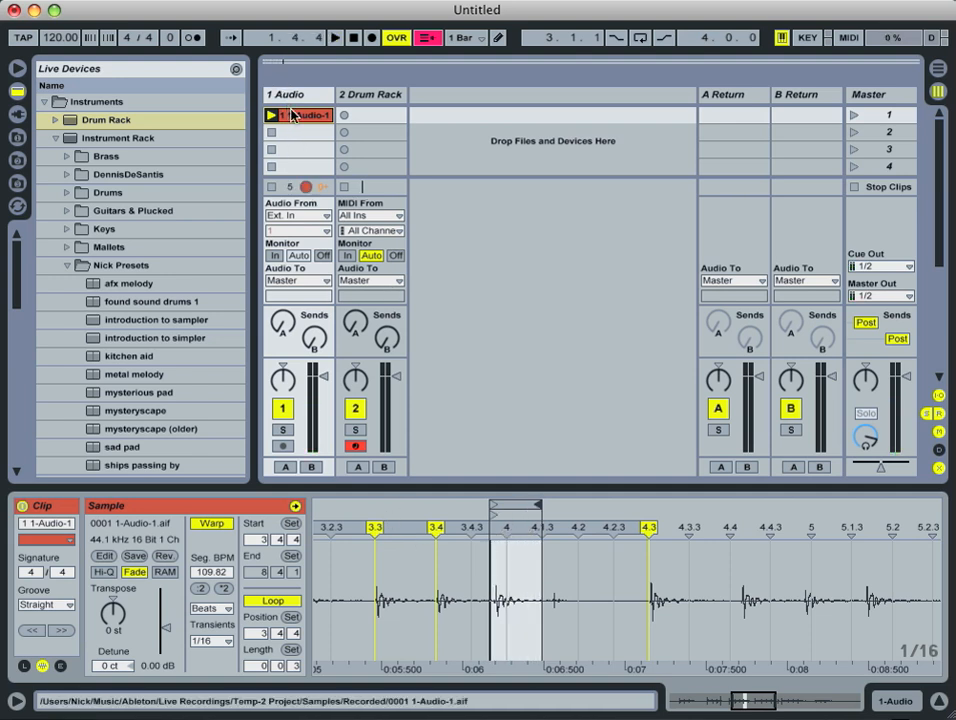
# Load the looped audio clip onto the Drum Rack's C2 pad and select the rack to trigger it.
pyautogui.click(363, 94)
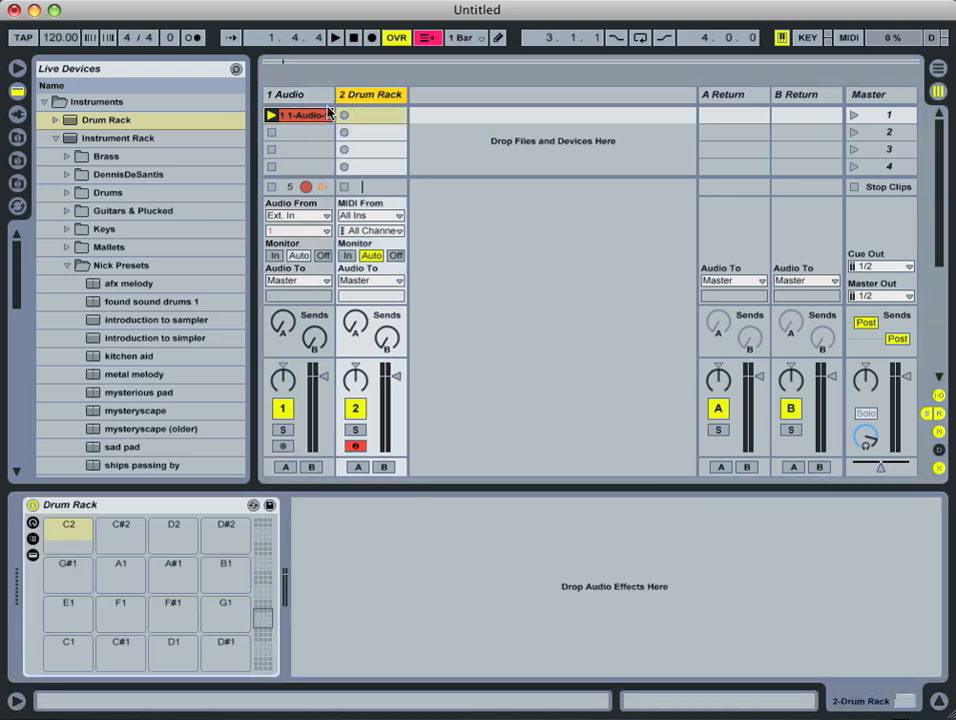
pyautogui.moveTo(316, 117); pyautogui.dragTo(73, 543)
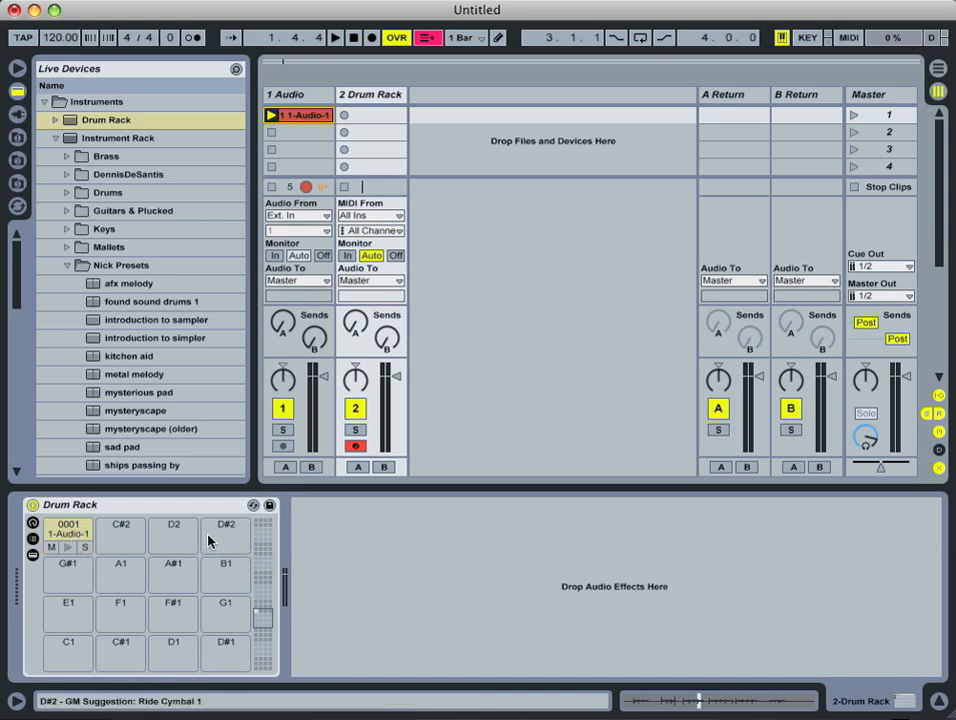
pyautogui.click(173, 511)
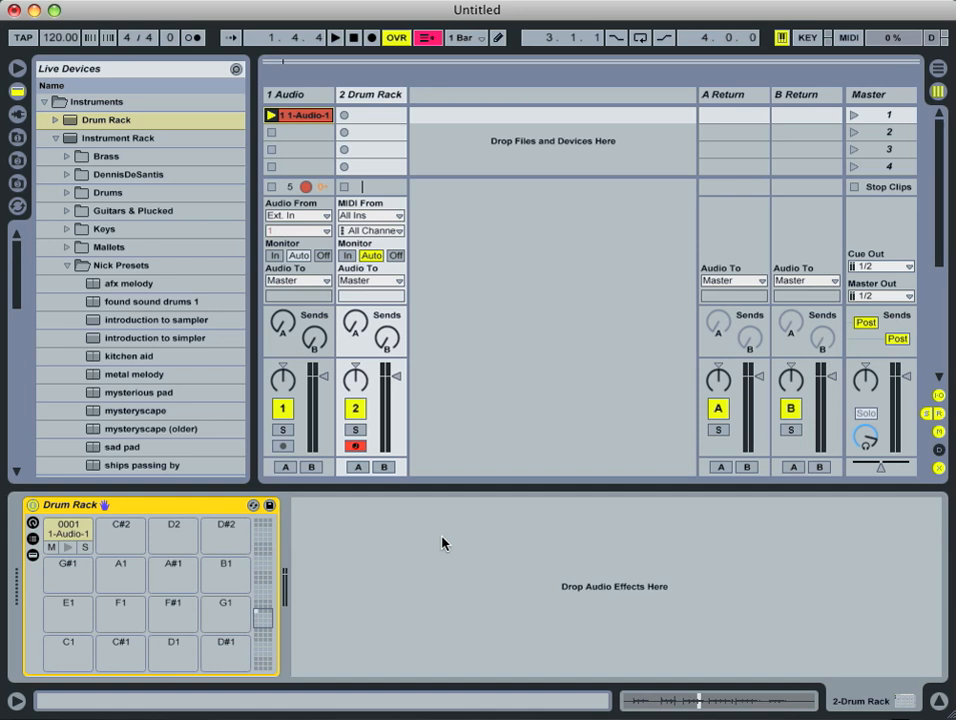
pyautogui.press('a')
# Show the C2 pad's sample device, trigger the pad, and set its volume to 0.56 dB.
pyautogui.click(70, 533)
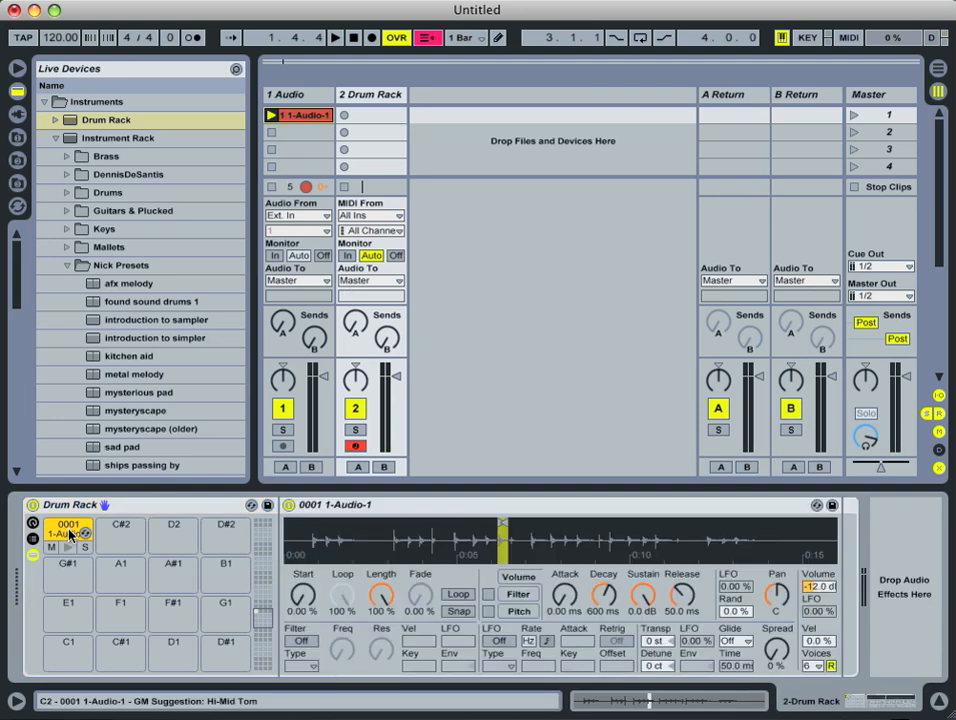
pyautogui.press('a')
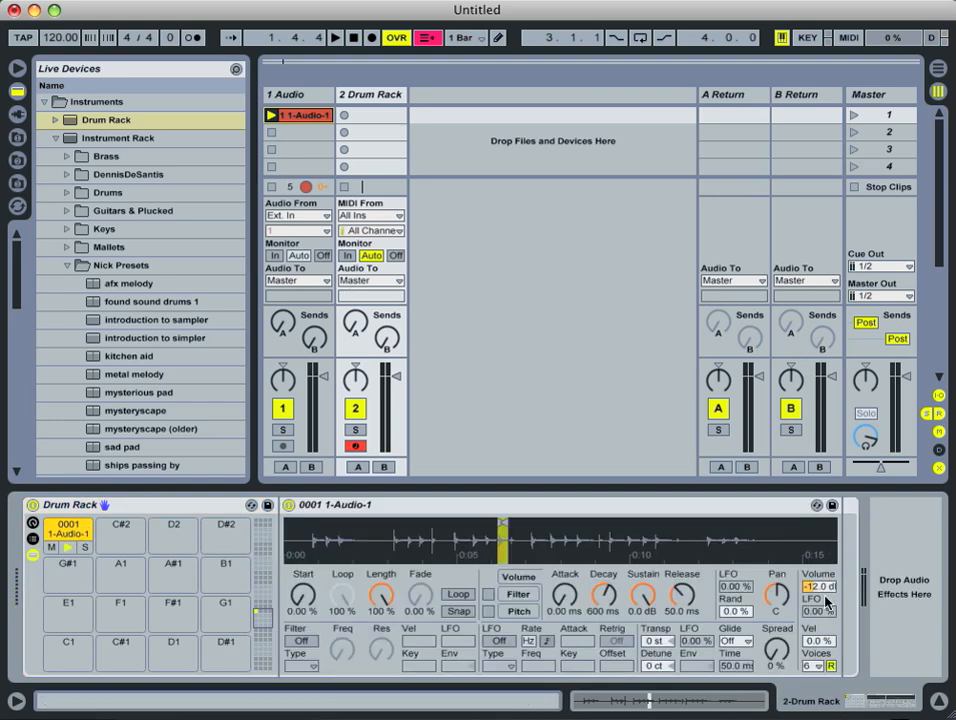
pyautogui.moveTo(823, 587)
pyautogui.mouseDown()
pyautogui.moveTo(823, 553)
pyautogui.moveTo(824, 594)
pyautogui.mouseUp()
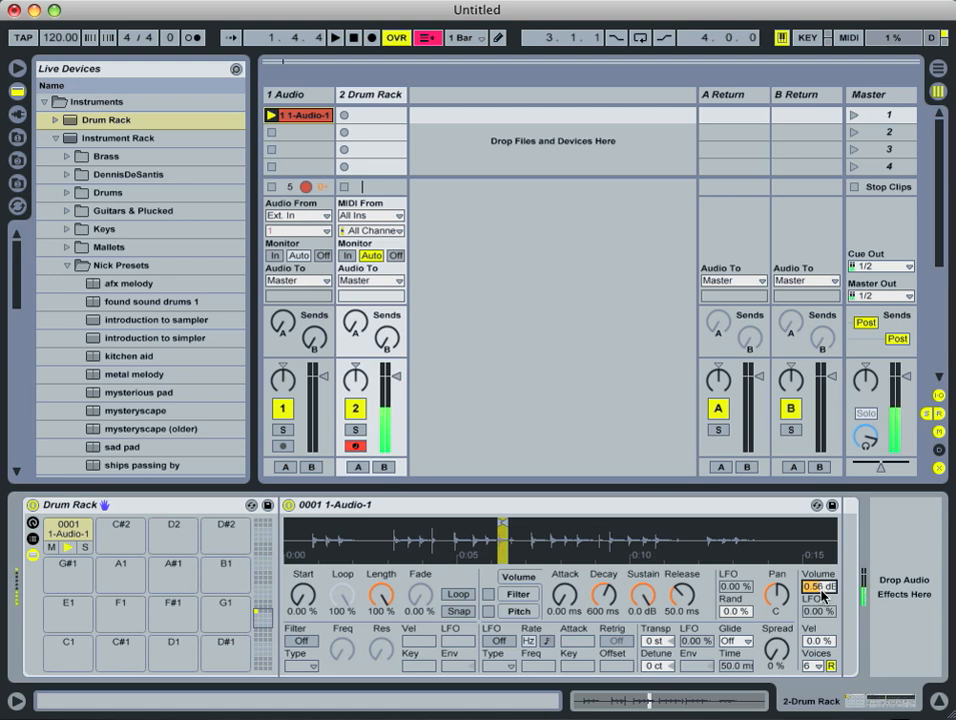
# Move the C2 sample's start closer to the hit and its end to about 6.5 seconds, and set Release to 4.00 s.
pyautogui.moveTo(513, 538)
pyautogui.mouseDown()
pyautogui.moveTo(526, 545)
pyautogui.moveTo(528, 510)
pyautogui.moveTo(476, 537)
pyautogui.mouseUp()
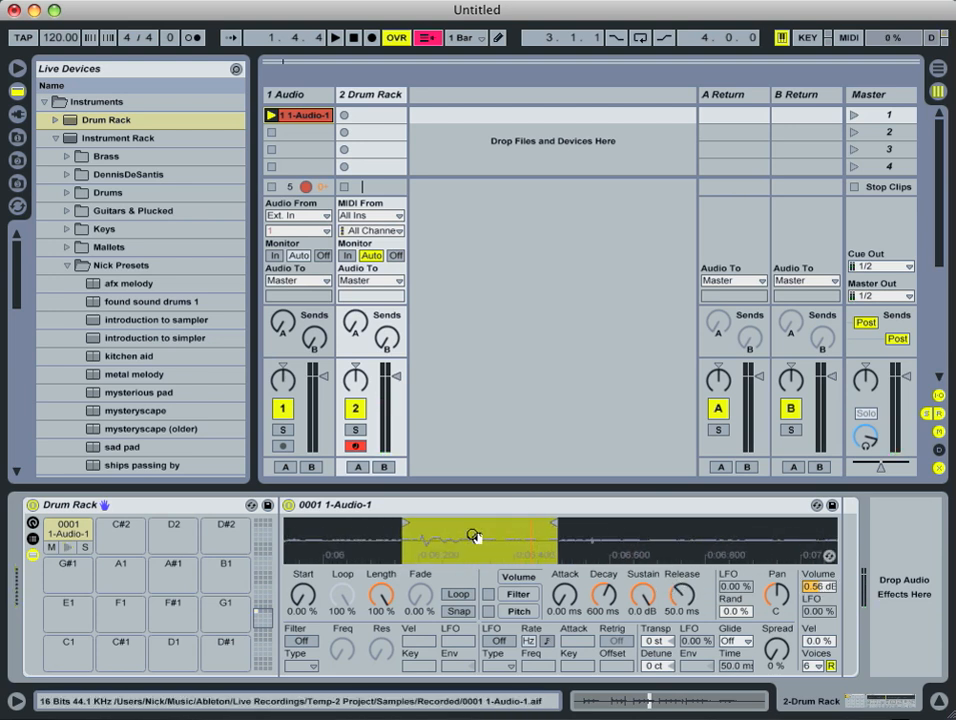
pyautogui.moveTo(405, 523); pyautogui.dragTo(411, 523)
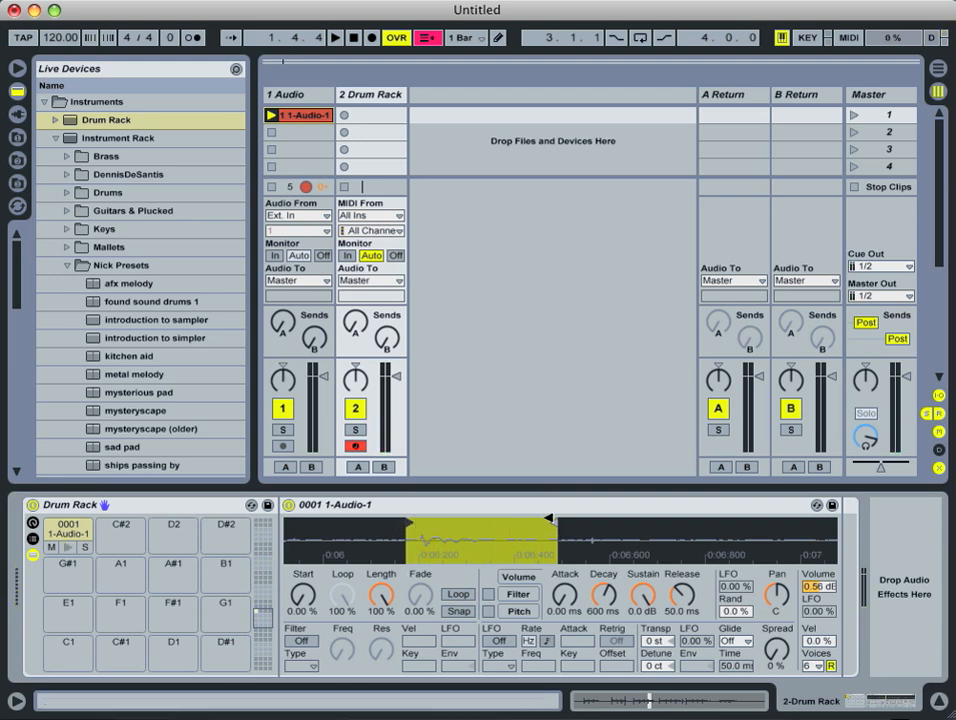
pyautogui.moveTo(549, 518); pyautogui.dragTo(572, 519)
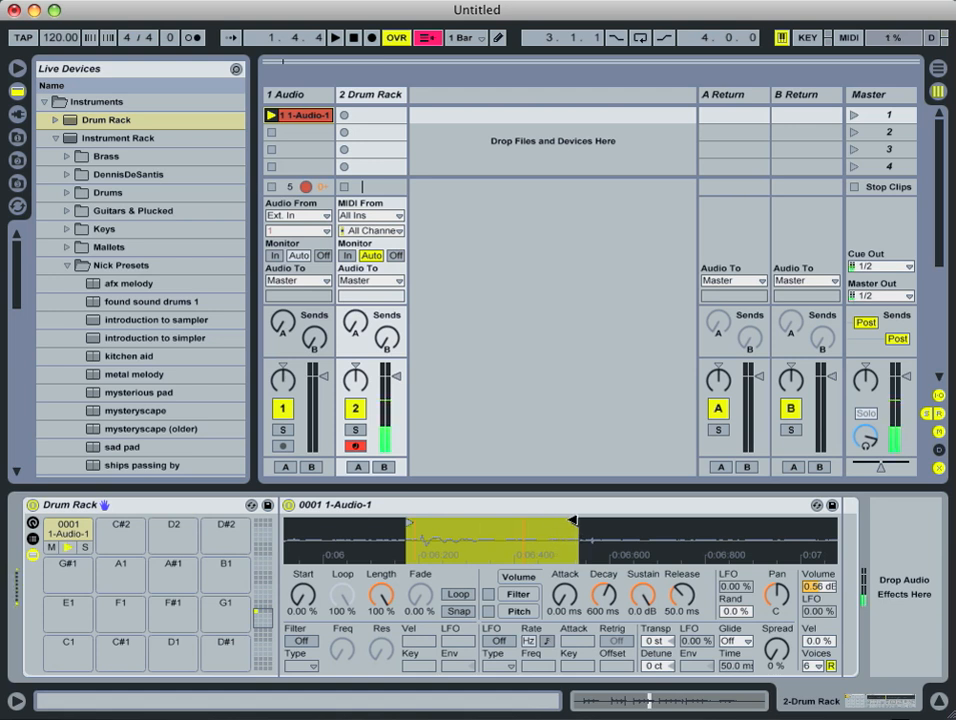
pyautogui.moveTo(689, 606); pyautogui.dragTo(689, 600)
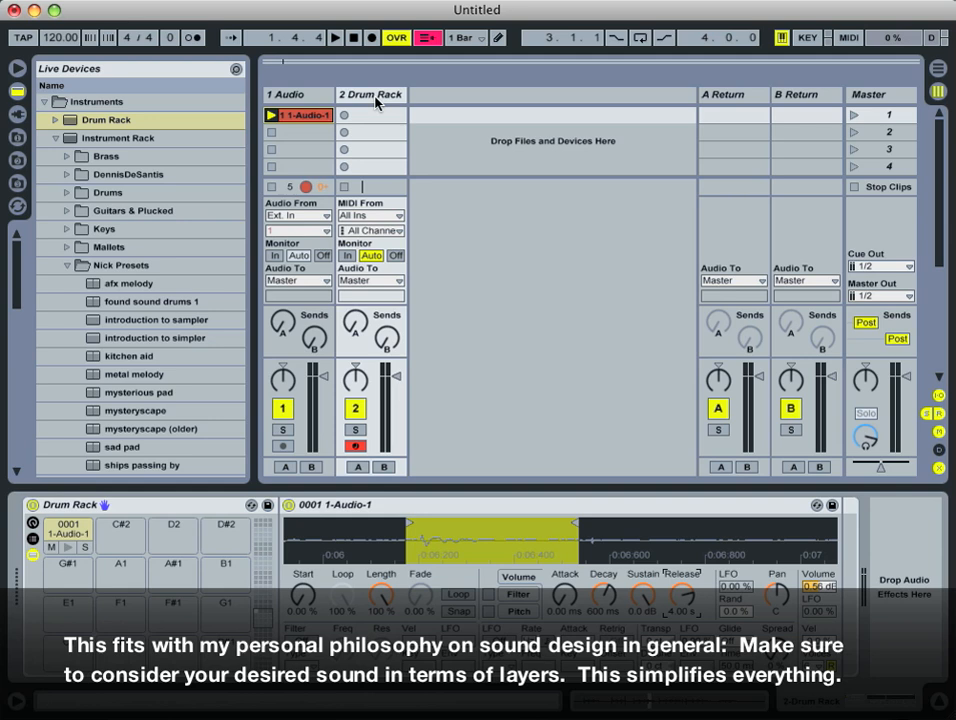
# Add an Auto Filter audio effect to the Drum Rack's C2 pad, after its sample device.
pyautogui.scroll(-10, 200, 410)
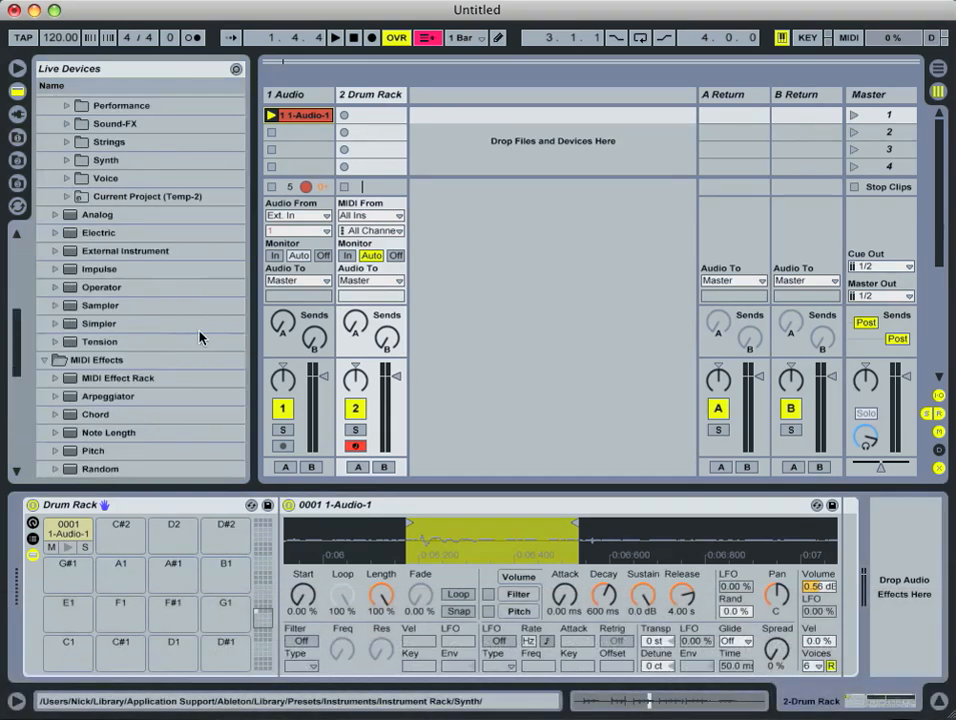
pyautogui.scroll(-6, 110, 390)
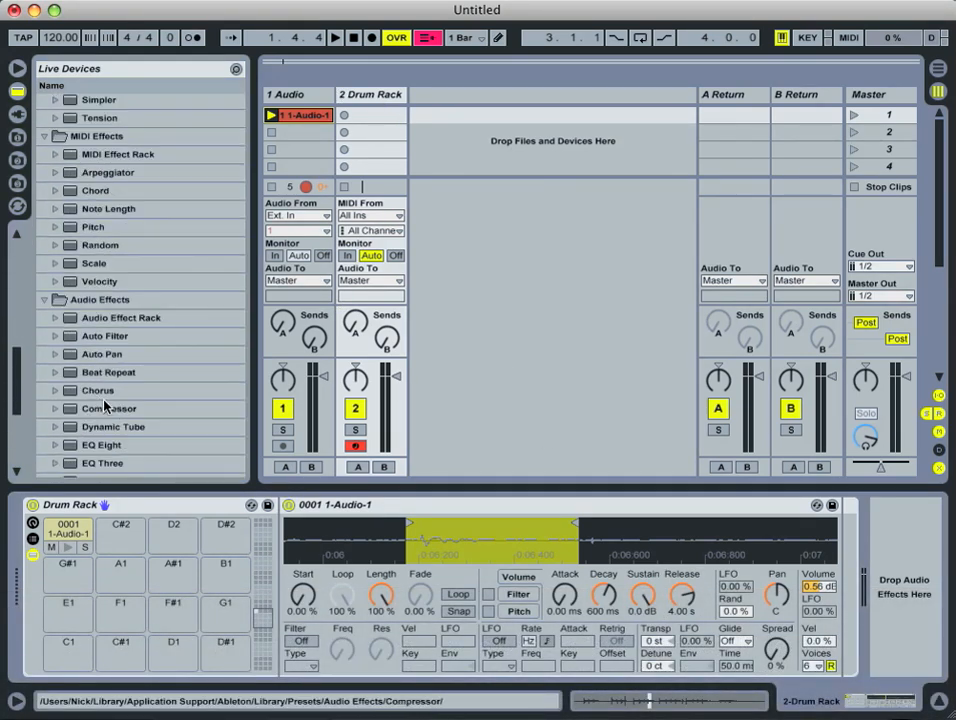
pyautogui.scroll(-4, 105, 405)
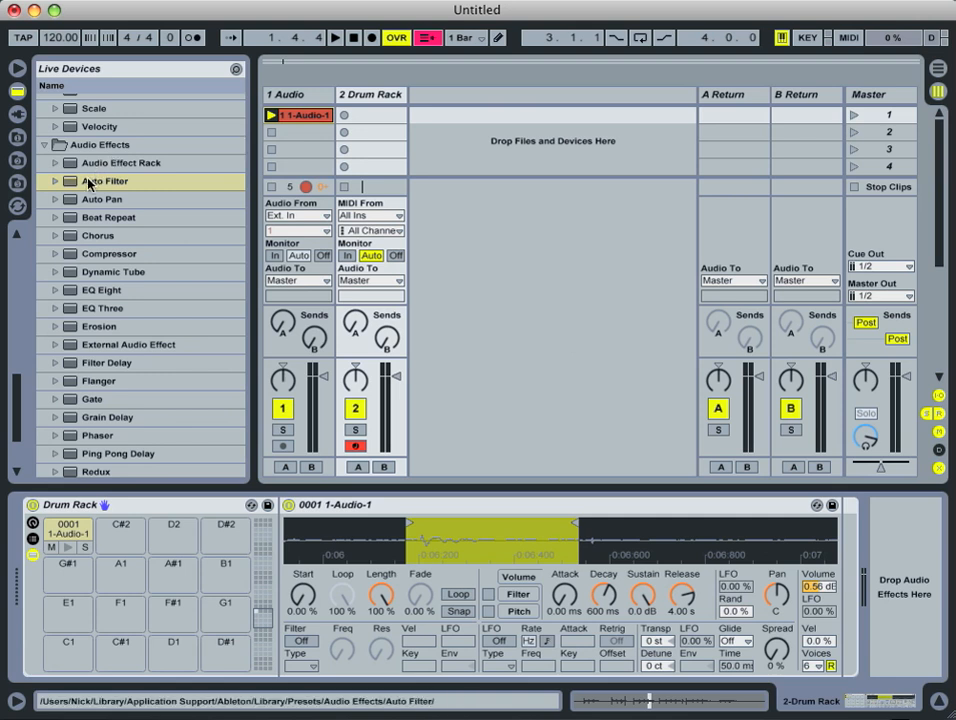
pyautogui.click(91, 183)
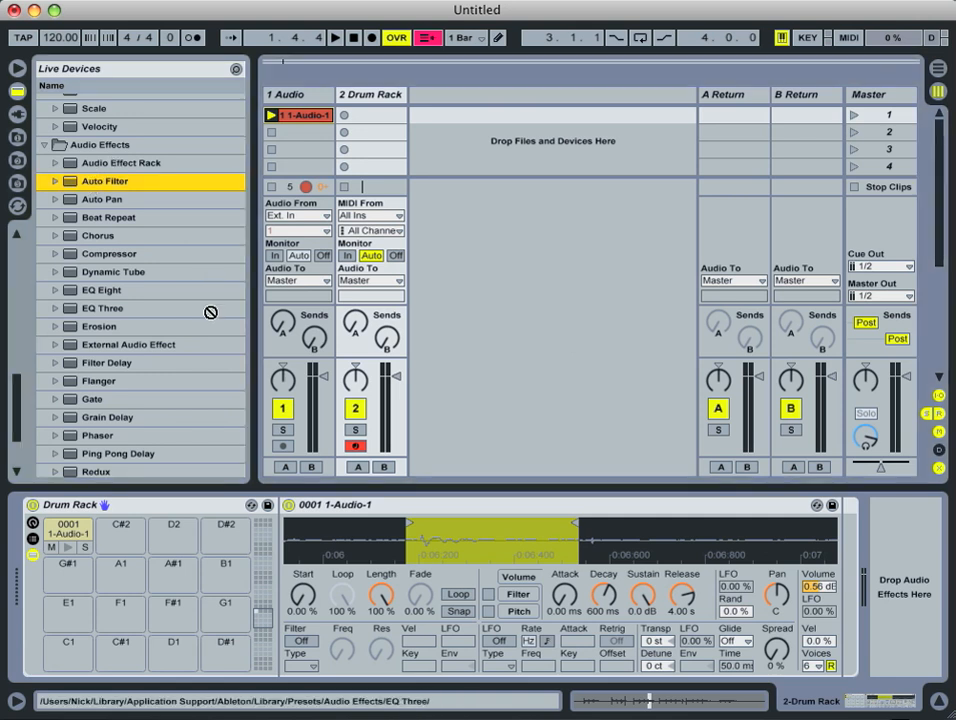
pyautogui.moveTo(85, 379); pyautogui.dragTo(68, 532)
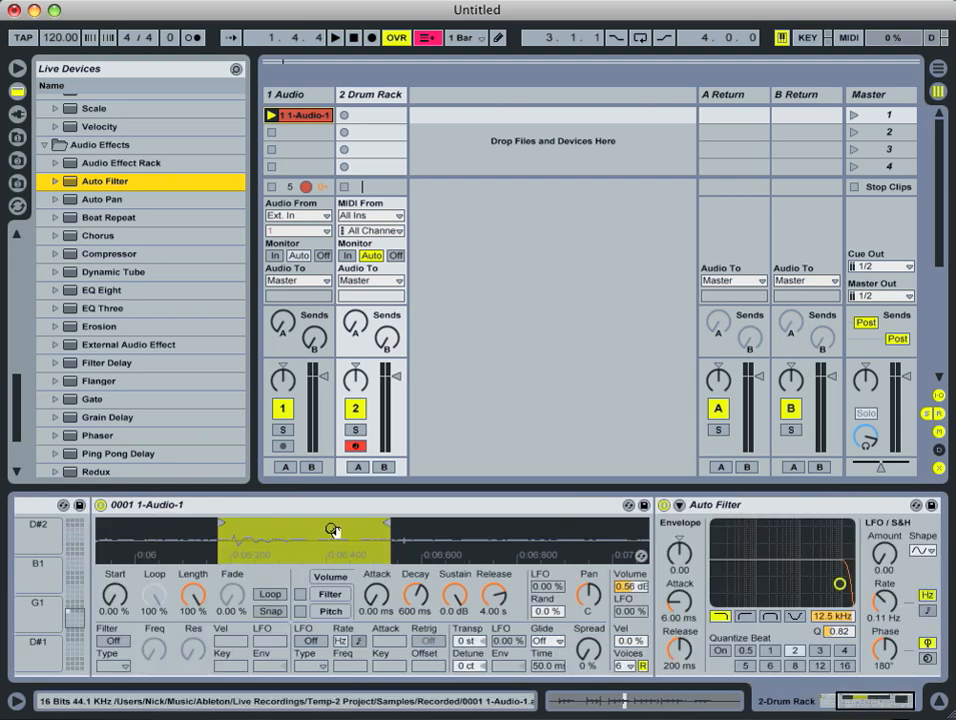
# Set the C2 pad's Auto Filter low-pass cutoff to about 6.38 kHz with a Q of about 0.97.
pyautogui.moveTo(889, 705); pyautogui.dragTo(902, 705)
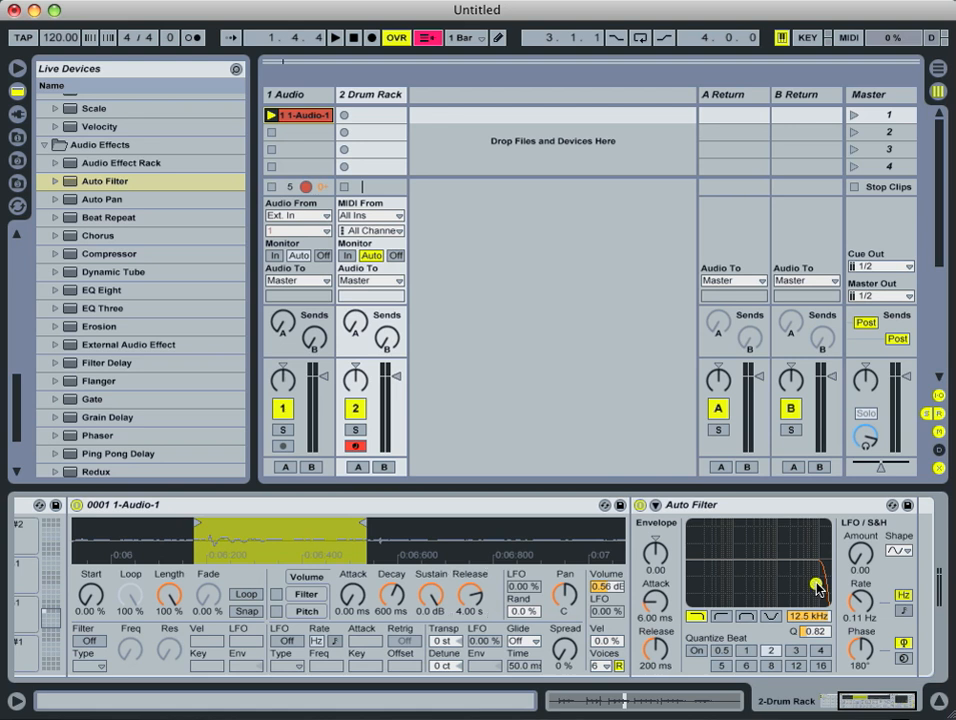
pyautogui.moveTo(818, 587)
pyautogui.mouseDown()
pyautogui.moveTo(797, 571)
pyautogui.moveTo(828, 584)
pyautogui.moveTo(807, 575)
pyautogui.moveTo(804, 588)
pyautogui.mouseUp()
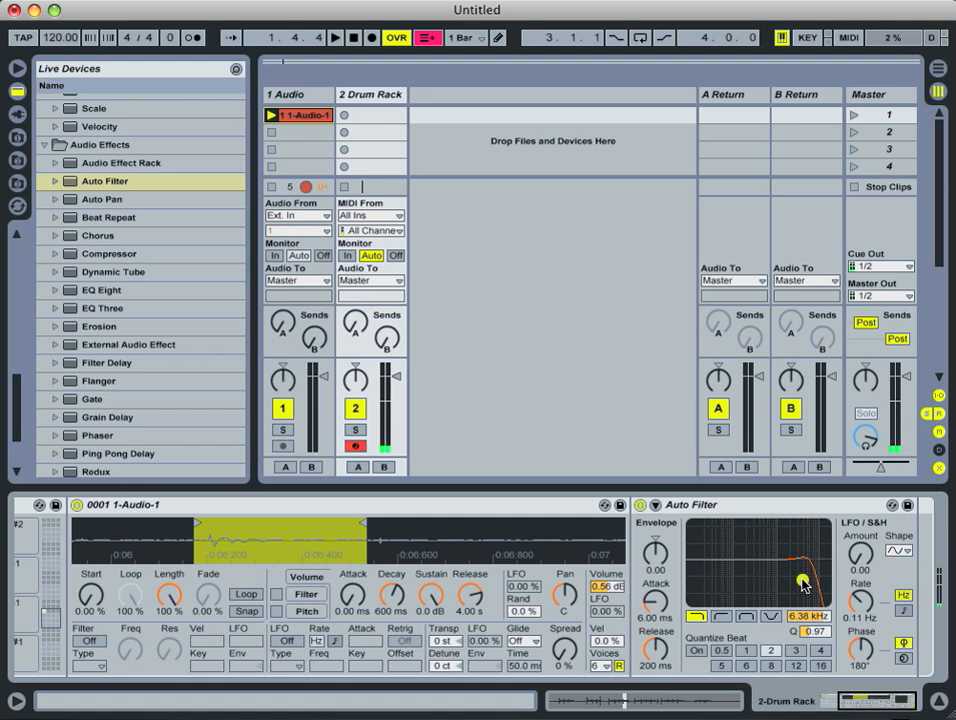
# Lower the C2 pad's Auto Filter cutoff to about 2.25 kHz and set its Q to about 1.14.
pyautogui.moveTo(803, 584); pyautogui.dragTo(780, 577)
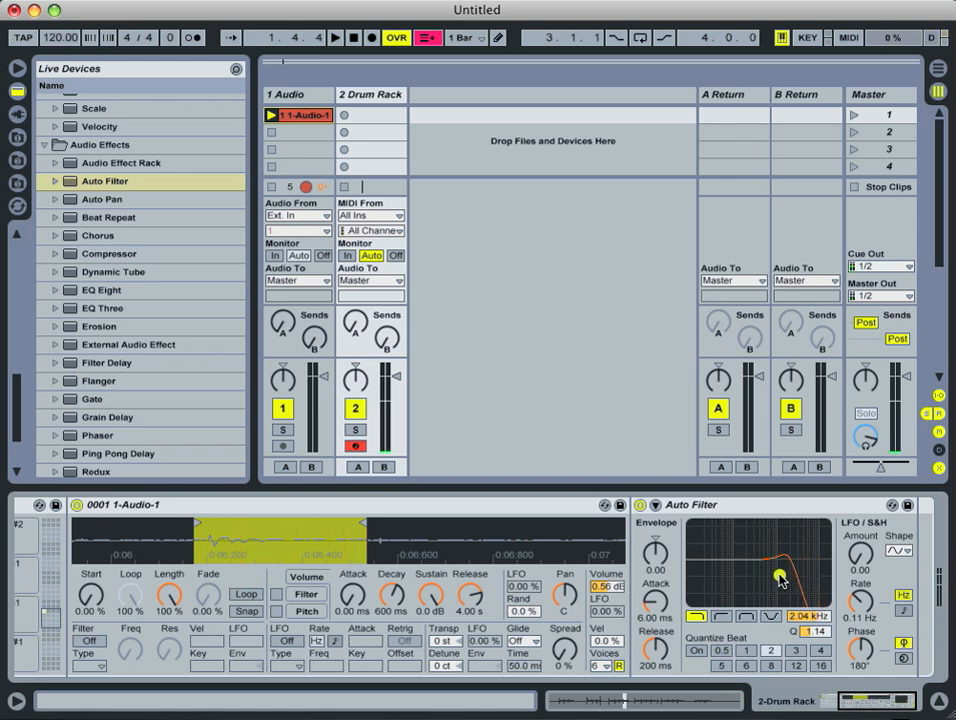
pyautogui.moveTo(780, 578); pyautogui.dragTo(782, 580)
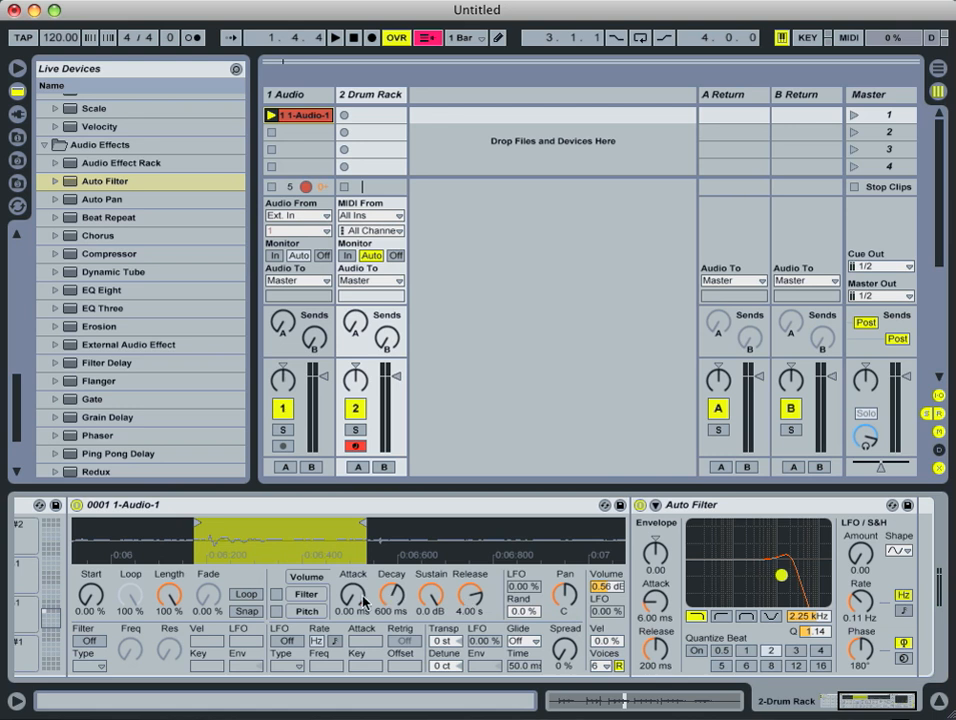
# Trim the C2 sample from about 6.2 seconds to just past 6.5 seconds and set its Release to 19.3 s.
pyautogui.moveTo(194, 523)
pyautogui.mouseDown()
pyautogui.moveTo(208, 522)
pyautogui.moveTo(183, 525)
pyautogui.moveTo(211, 525)
pyautogui.mouseUp()
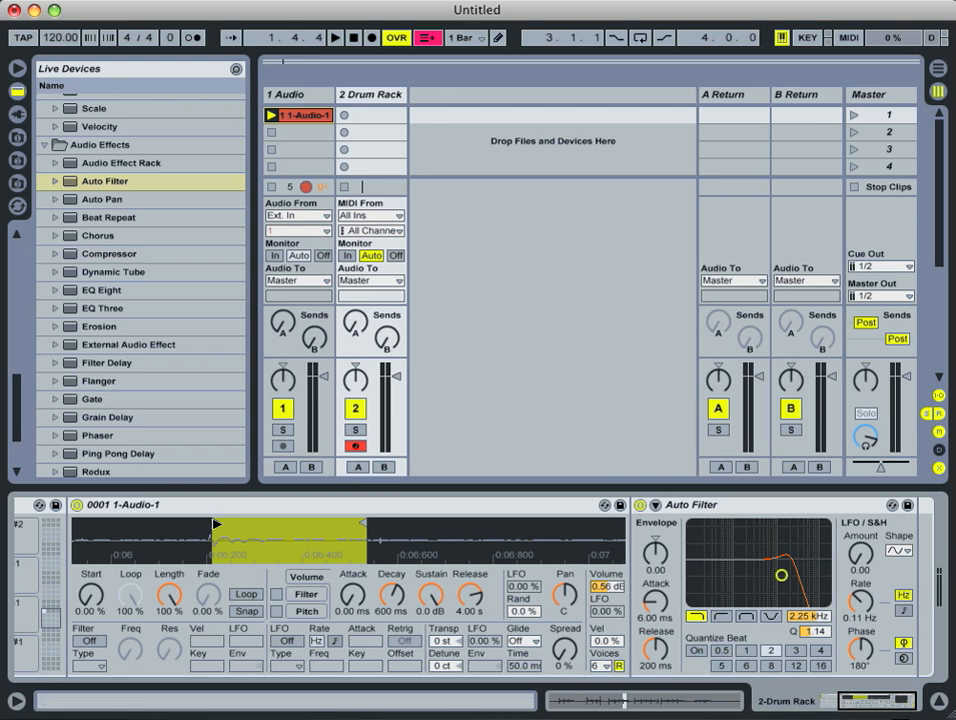
pyautogui.moveTo(252, 538); pyautogui.dragTo(252, 542)
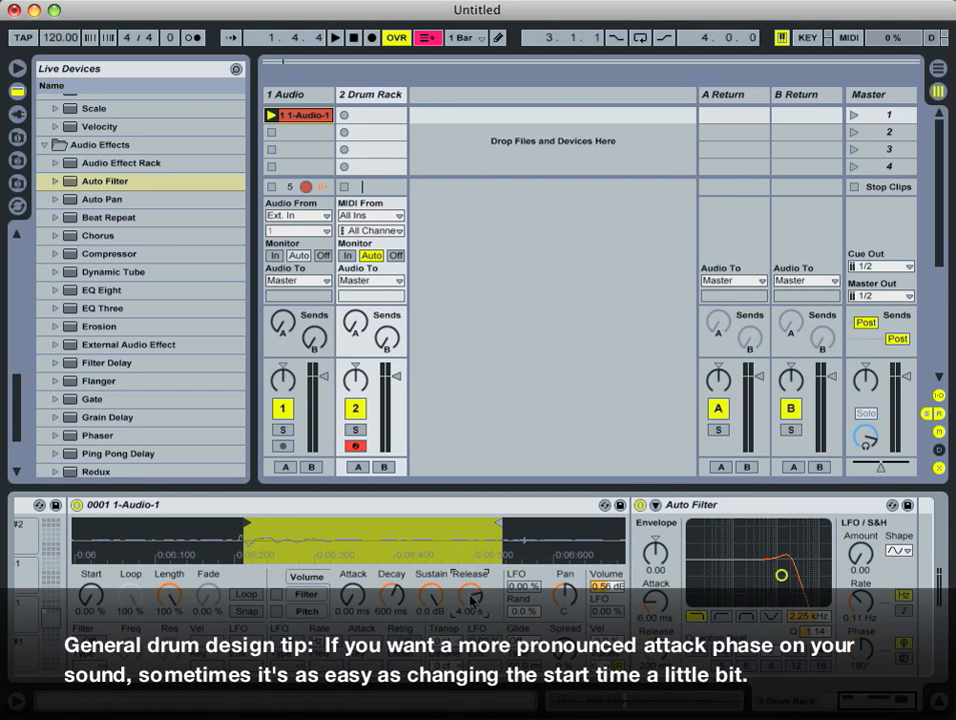
pyautogui.moveTo(473, 597); pyautogui.dragTo(473, 570)
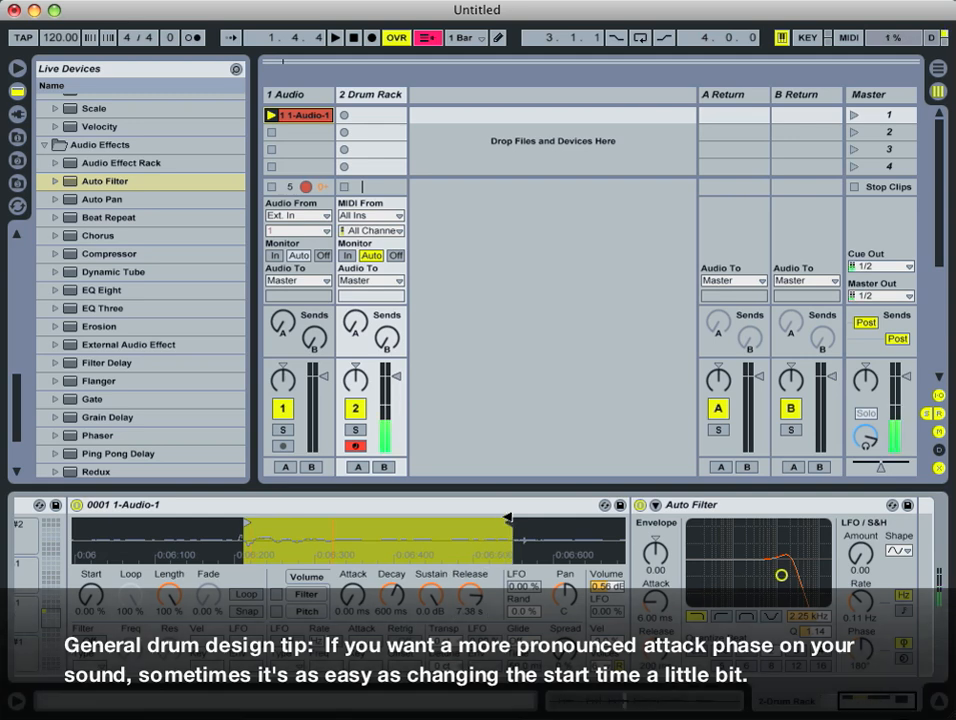
pyautogui.moveTo(497, 519); pyautogui.dragTo(514, 519)
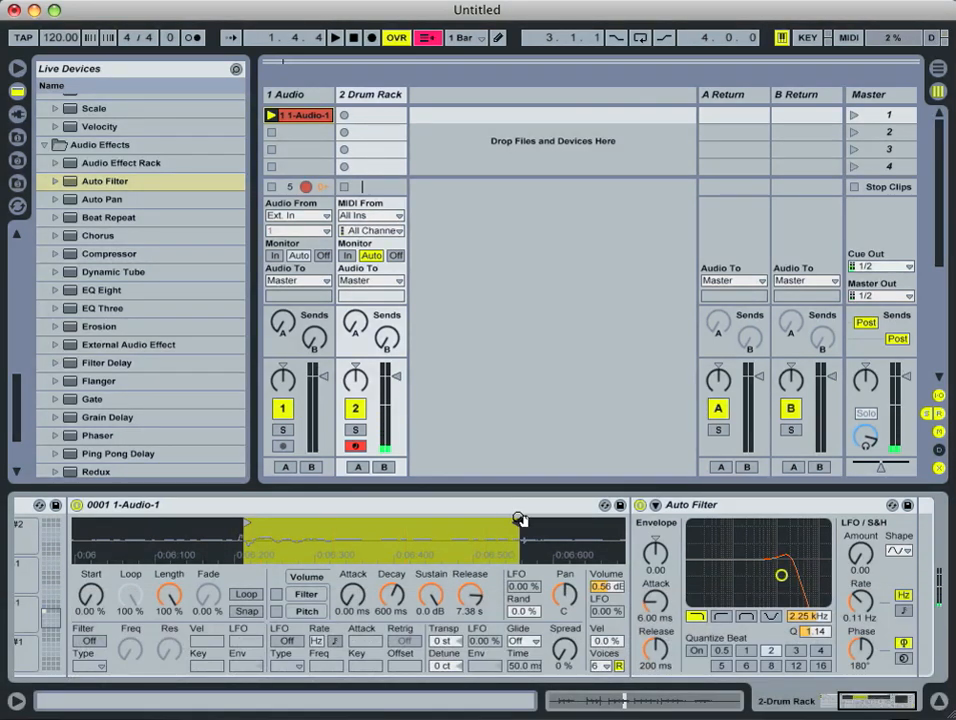
pyautogui.moveTo(472, 603)
pyautogui.mouseDown()
pyautogui.moveTo(473, 620)
pyautogui.moveTo(473, 600)
pyautogui.mouseUp()
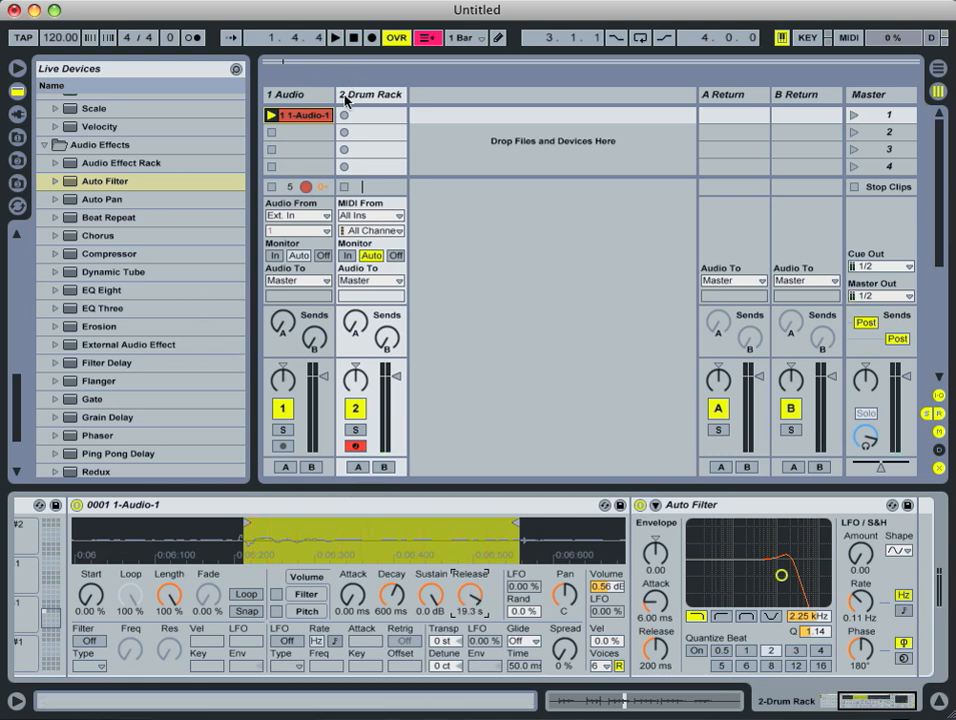
# Open the 1 Audio track's recorded clip and set its loop from 4.1.2 to 4.2, with the clip start at 4.1.2.
pyautogui.doubleClick(318, 115)
pyautogui.moveTo(517, 508); pyautogui.dragTo(541, 509)
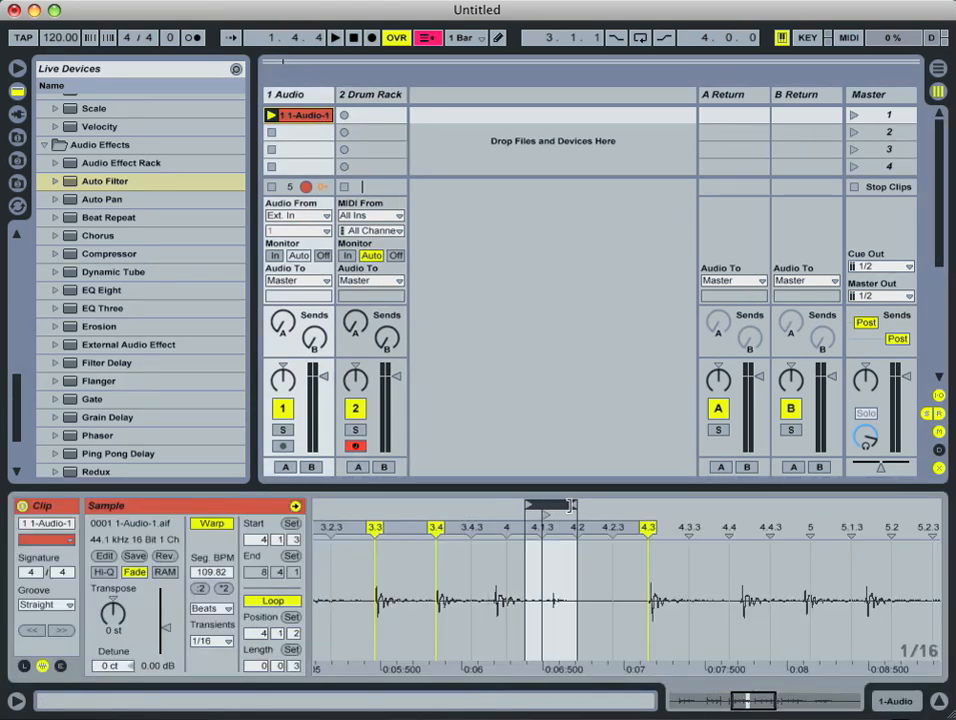
pyautogui.moveTo(545, 508); pyautogui.dragTo(531, 514)
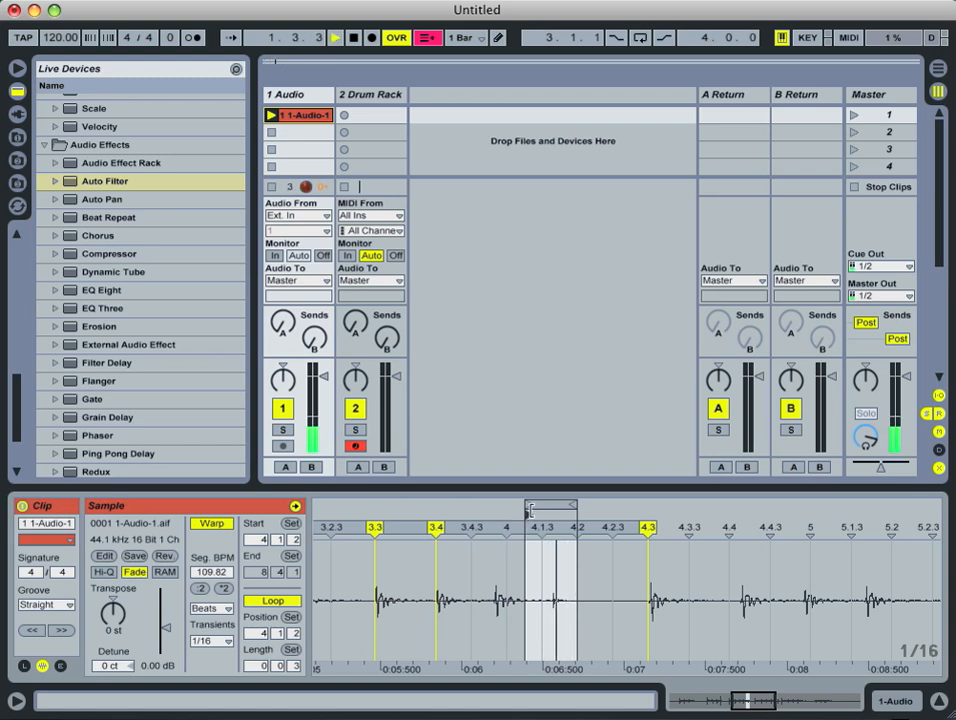
# Stop playback, show the Drum Rack, and load the recorded clip onto its C#2 pad.
pyautogui.click(369, 96)
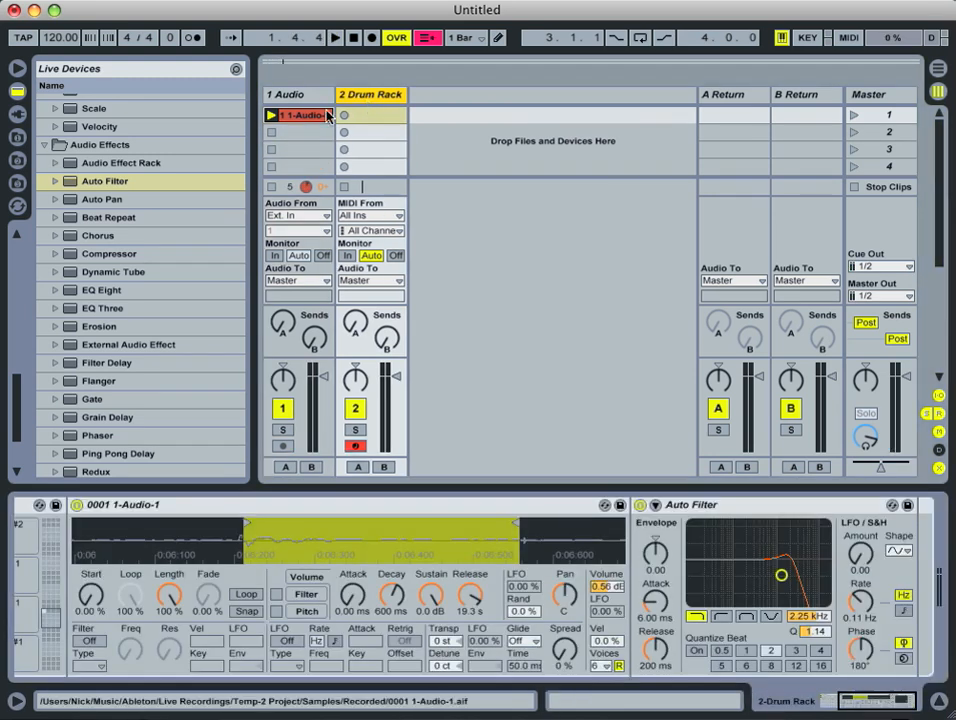
pyautogui.press('space')
pyautogui.moveTo(868, 700); pyautogui.dragTo(842, 699)
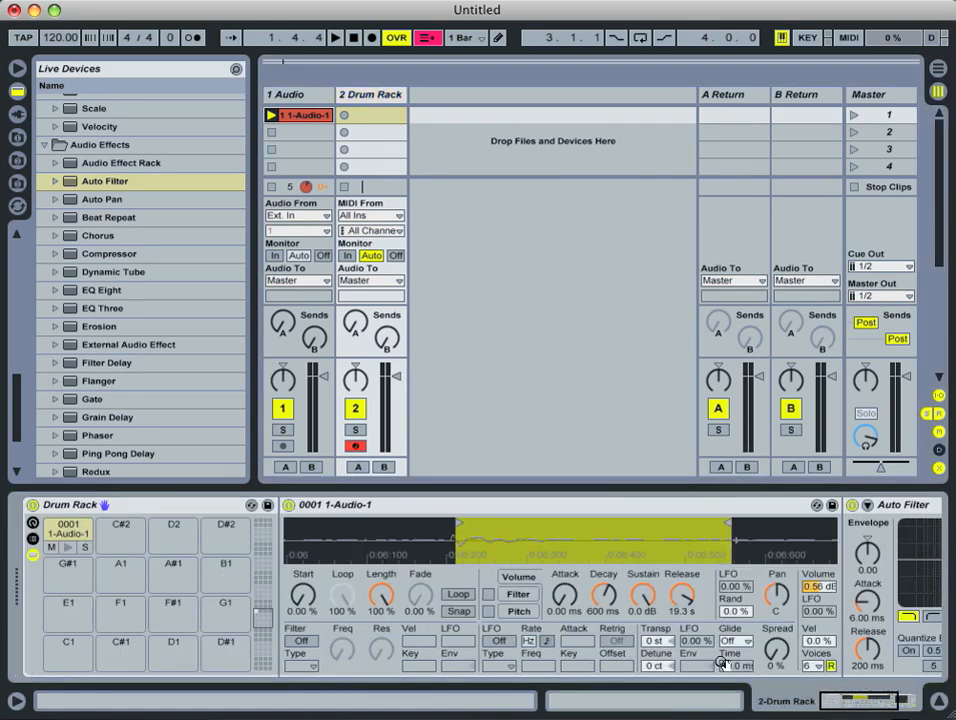
pyautogui.moveTo(313, 113); pyautogui.dragTo(127, 540)
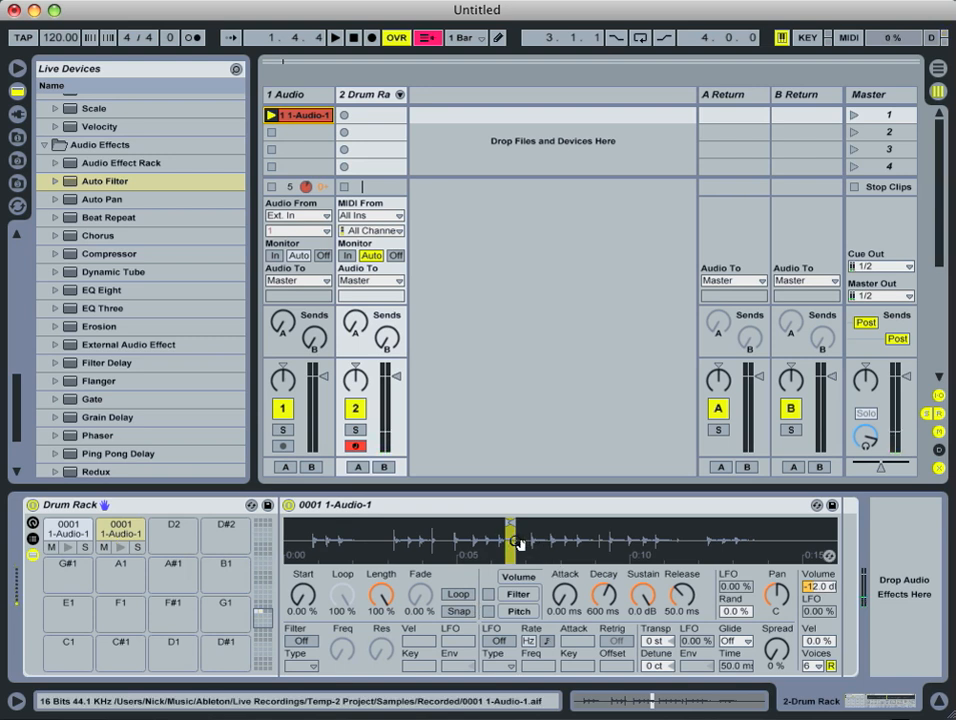
# Zoom in on the C#2 sample's selected region and set the sample volume to 4.50 dB.
pyautogui.moveTo(517, 543); pyautogui.dragTo(478, 551)
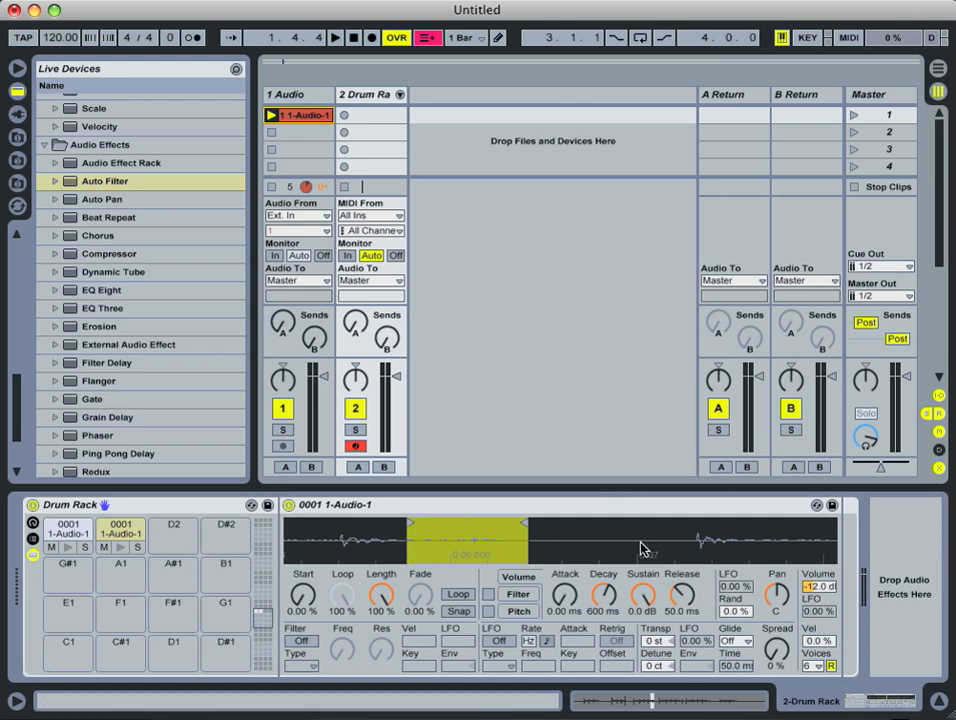
pyautogui.click(808, 586)
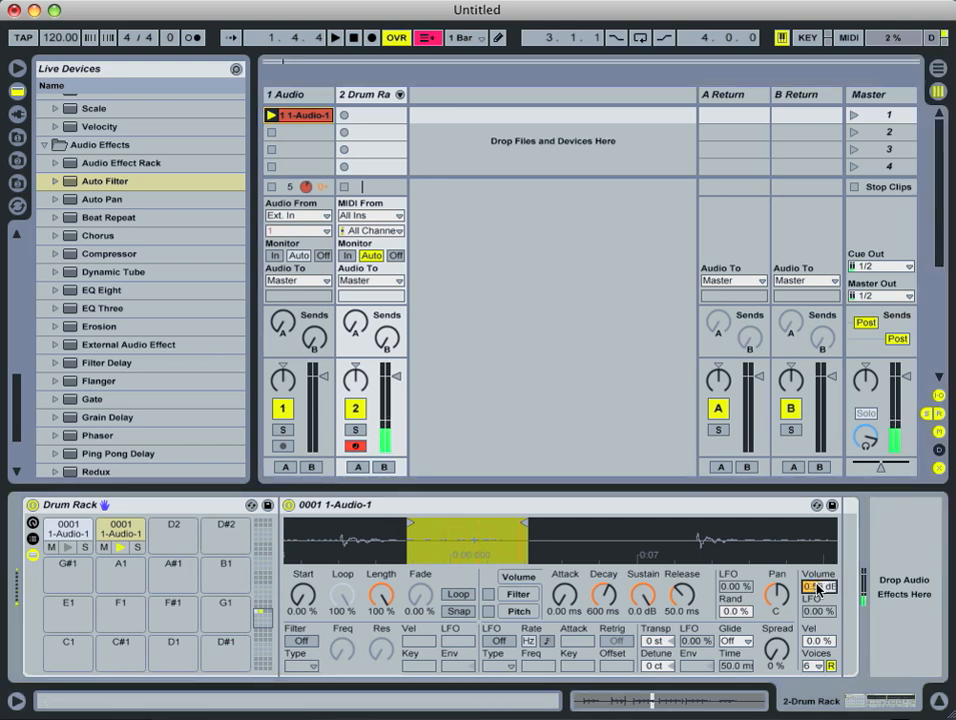
pyautogui.write('4')
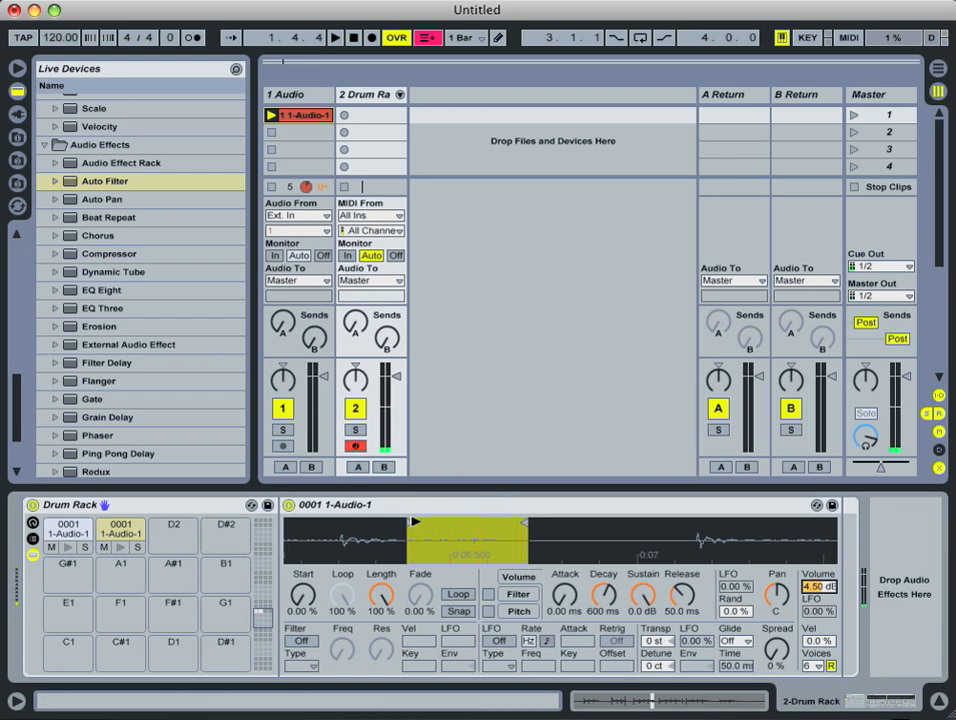
# Move the C#2 sample's start close to the small hit, extend its end to about 6.9 seconds, and set Release to 3.36 s.
pyautogui.moveTo(414, 521); pyautogui.dragTo(478, 532)
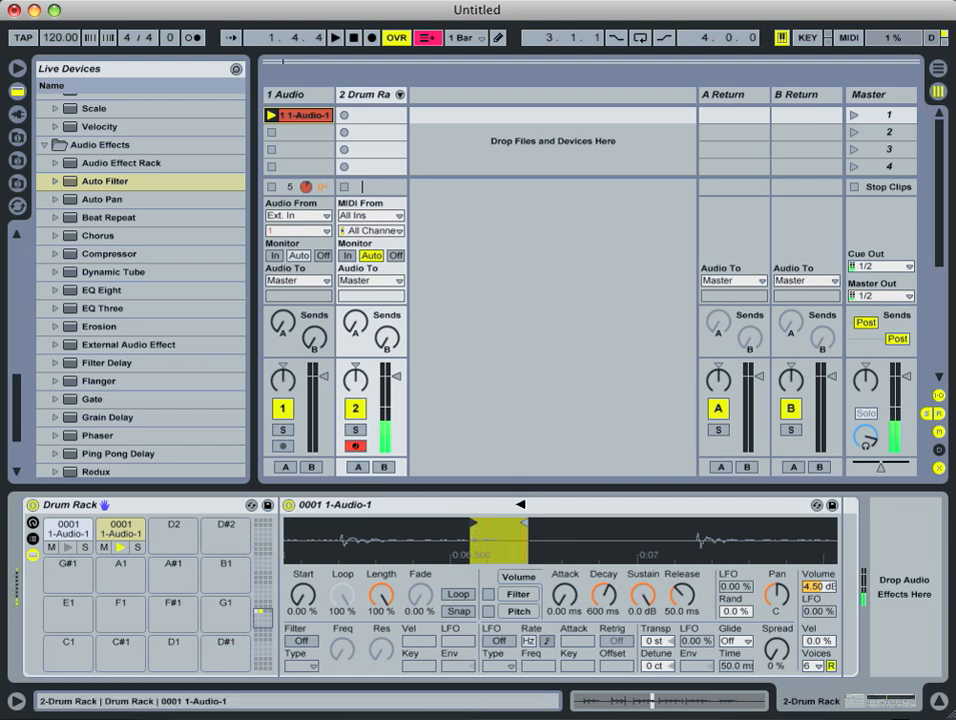
pyautogui.moveTo(525, 521); pyautogui.dragTo(598, 521)
pyautogui.moveTo(676, 600); pyautogui.dragTo(677, 596)
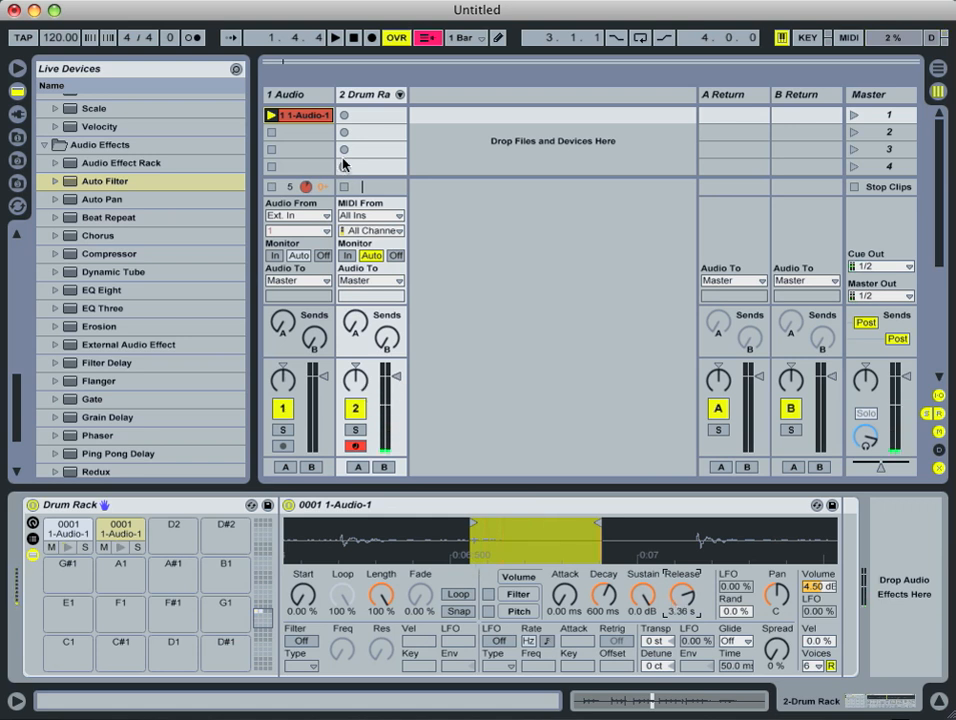
# Add an Auto Filter audio effect to the Drum Rack's C#2 pad.
pyautogui.click(363, 98)
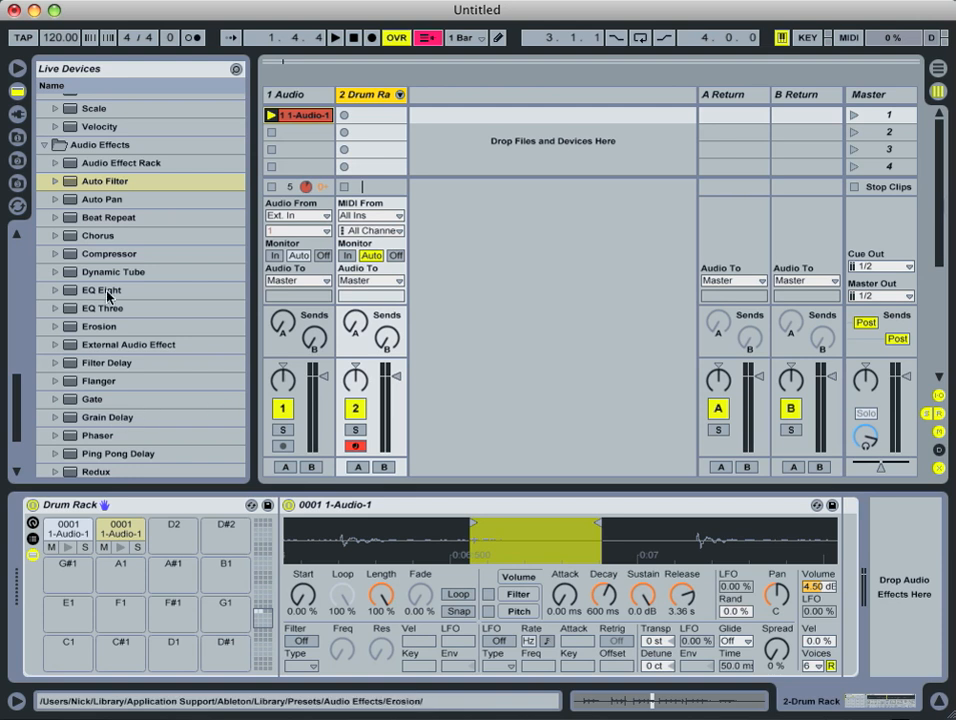
pyautogui.moveTo(109, 180); pyautogui.dragTo(114, 533)
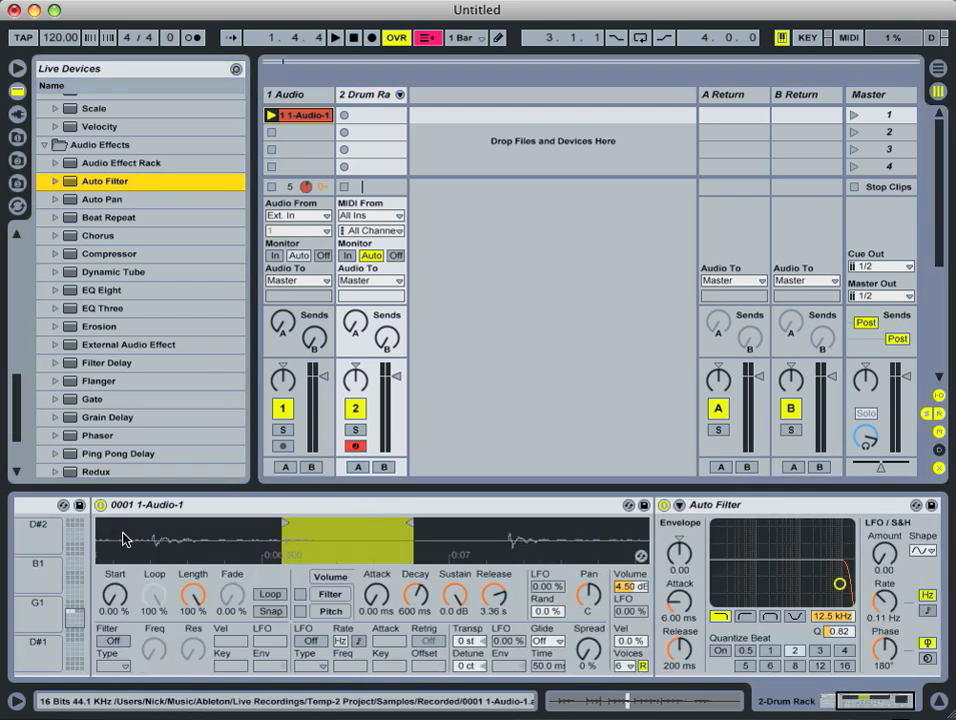
# Switch the C#2 pad's Auto Filter to notch mode at about 2.71 kHz with a Q of about 1.08.
pyautogui.click(797, 618)
pyautogui.moveTo(837, 580); pyautogui.dragTo(809, 551)
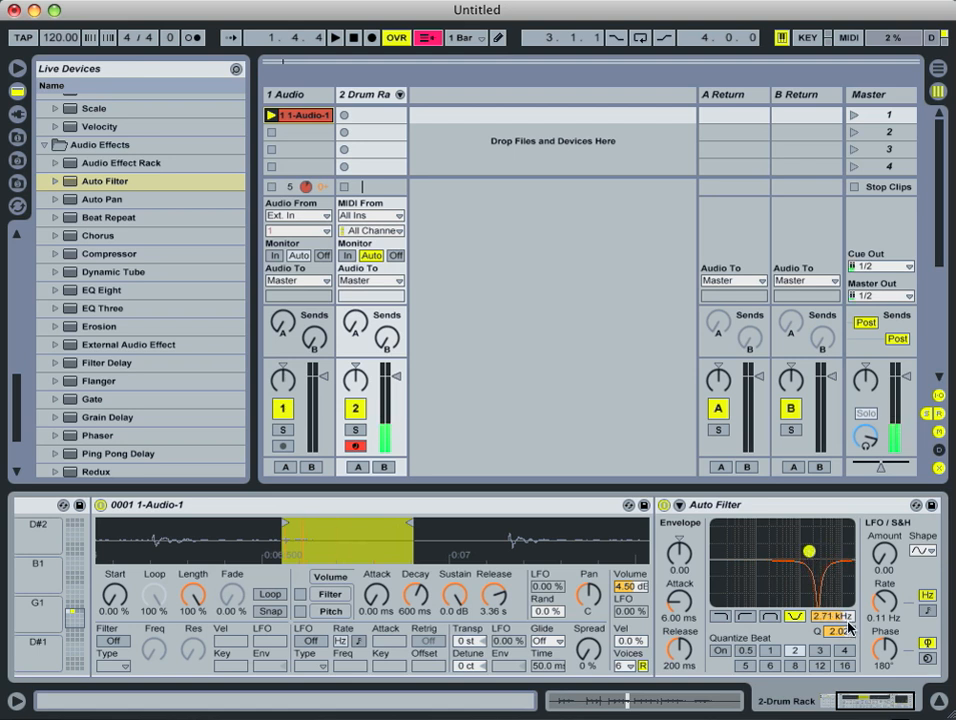
pyautogui.moveTo(849, 627); pyautogui.dragTo(845, 634)
pyautogui.scroll(-5, 844, 634)
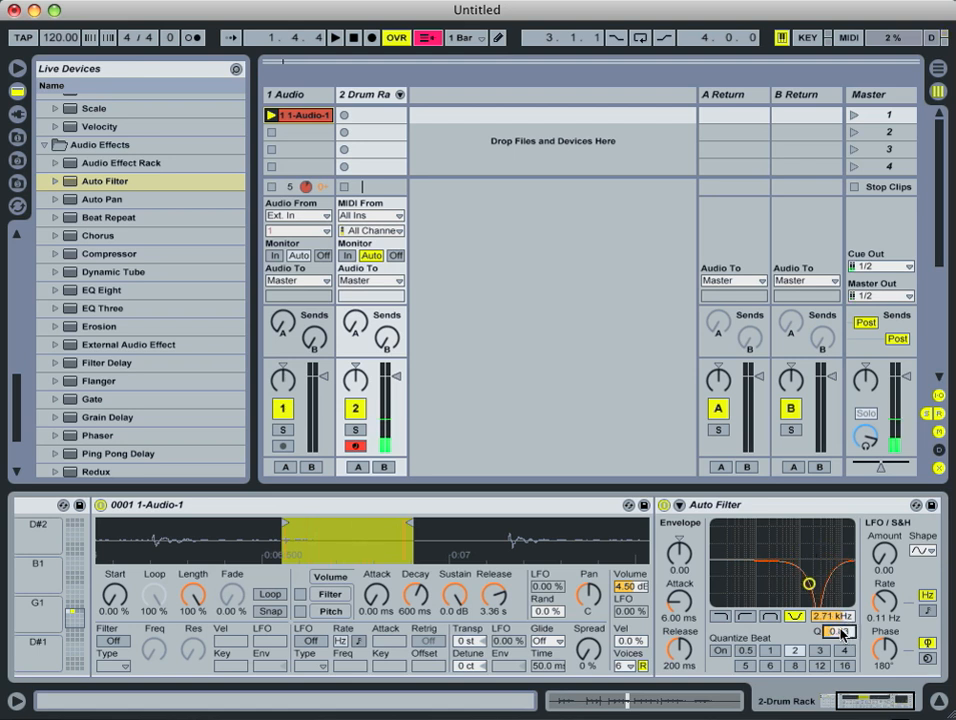
pyautogui.moveTo(842, 630); pyautogui.dragTo(844, 628)
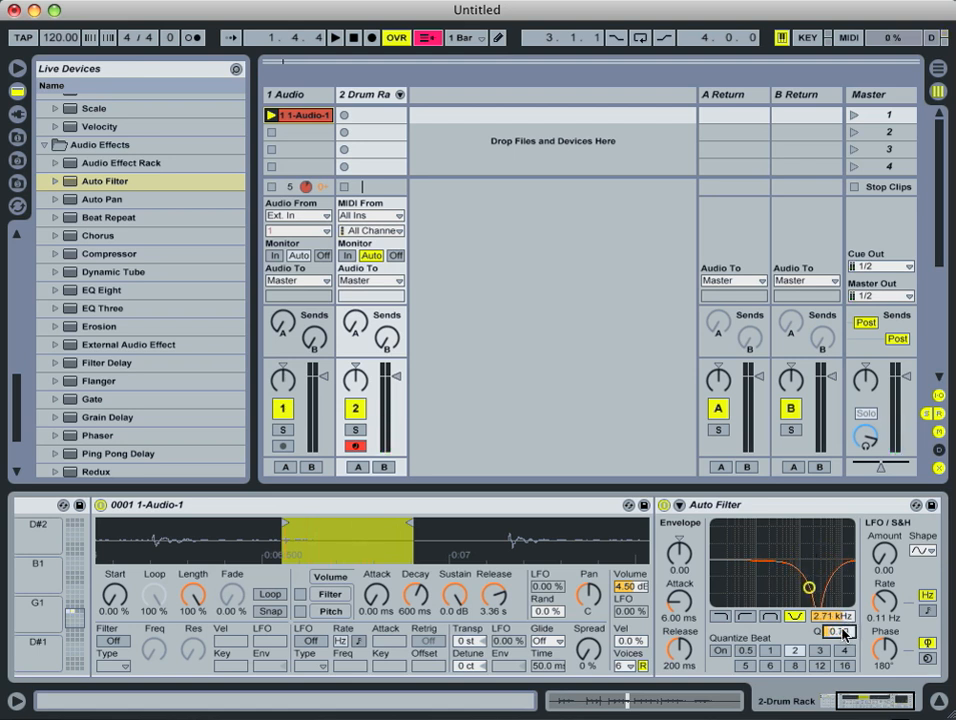
pyautogui.moveTo(812, 590)
pyautogui.mouseDown()
pyautogui.moveTo(803, 580)
pyautogui.moveTo(811, 584)
pyautogui.mouseUp()
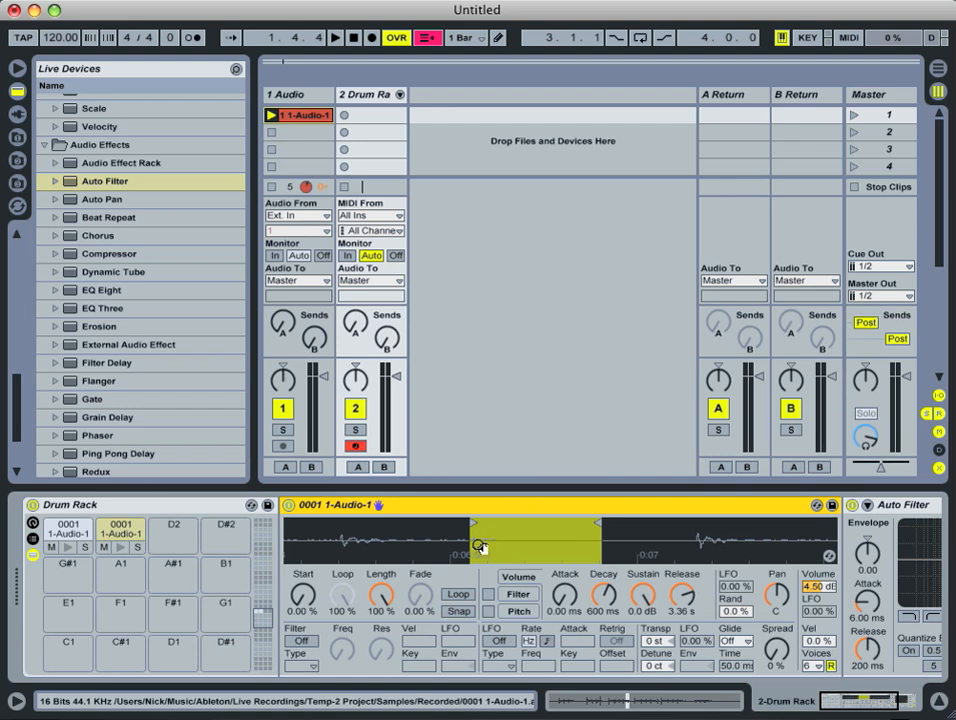
# Find the Reverb audio effect and show the Drum Rack's chain list and return chains.
pyautogui.scroll(-4, 85, 410)
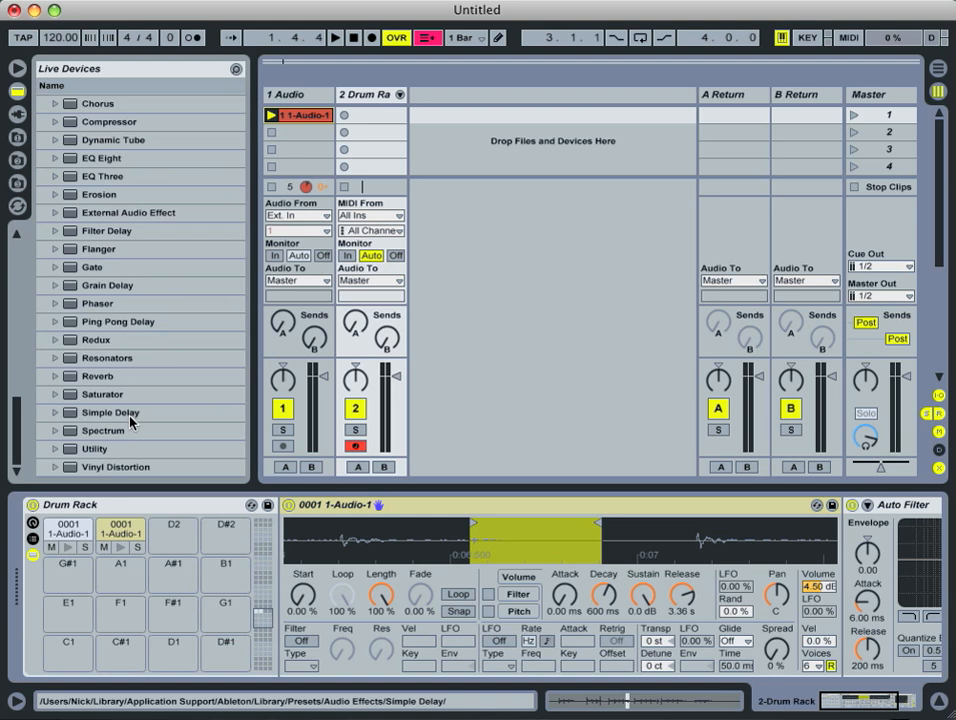
pyautogui.click(93, 380)
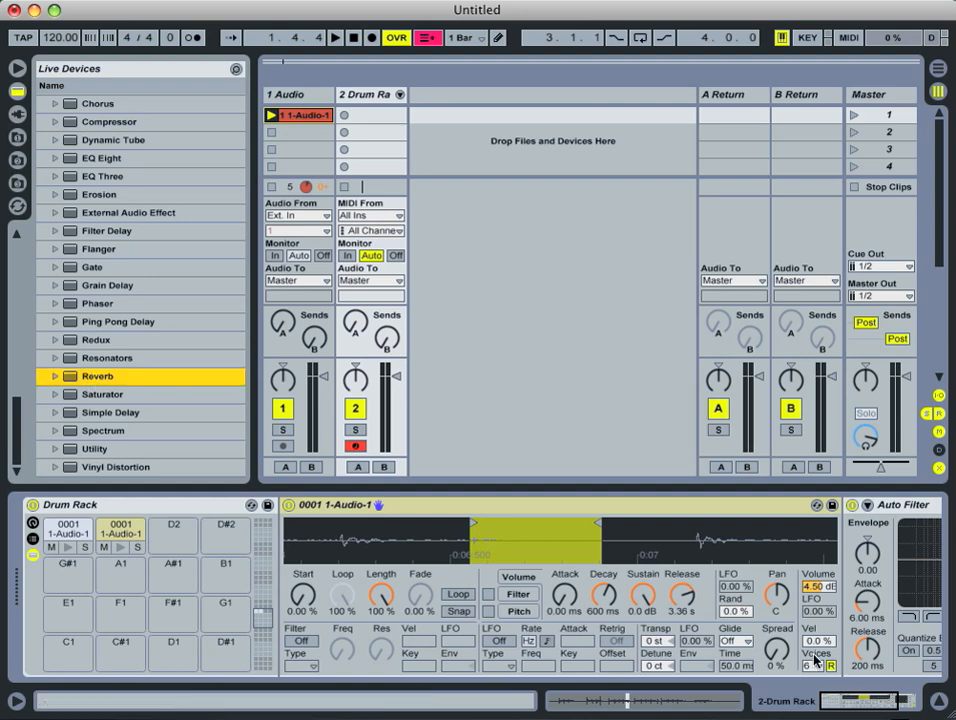
pyautogui.click(931, 709)
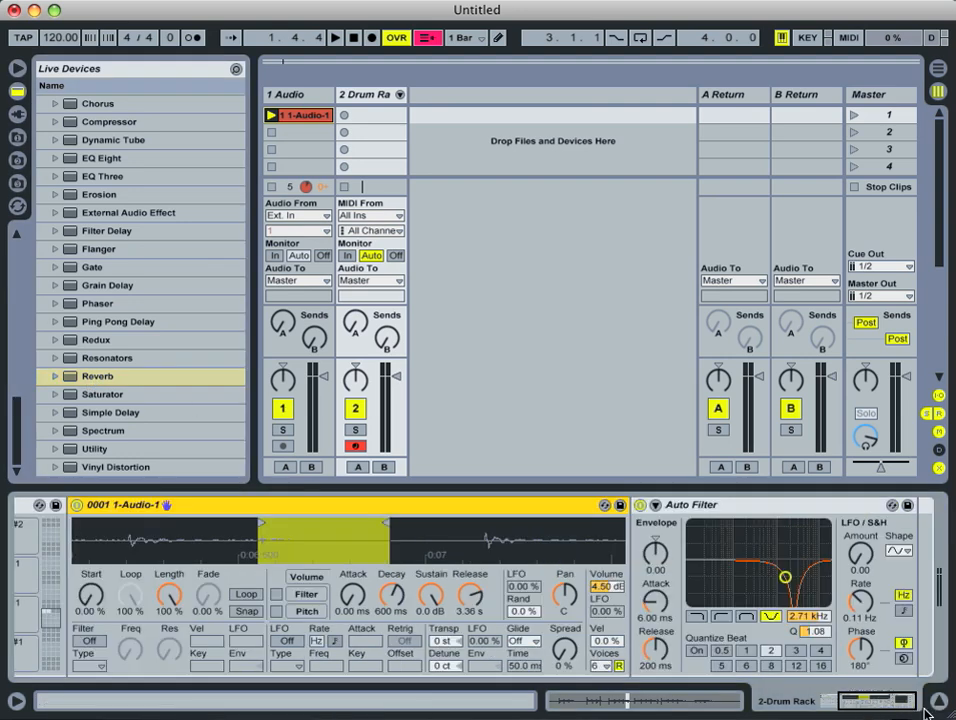
pyautogui.moveTo(876, 703); pyautogui.dragTo(704, 707)
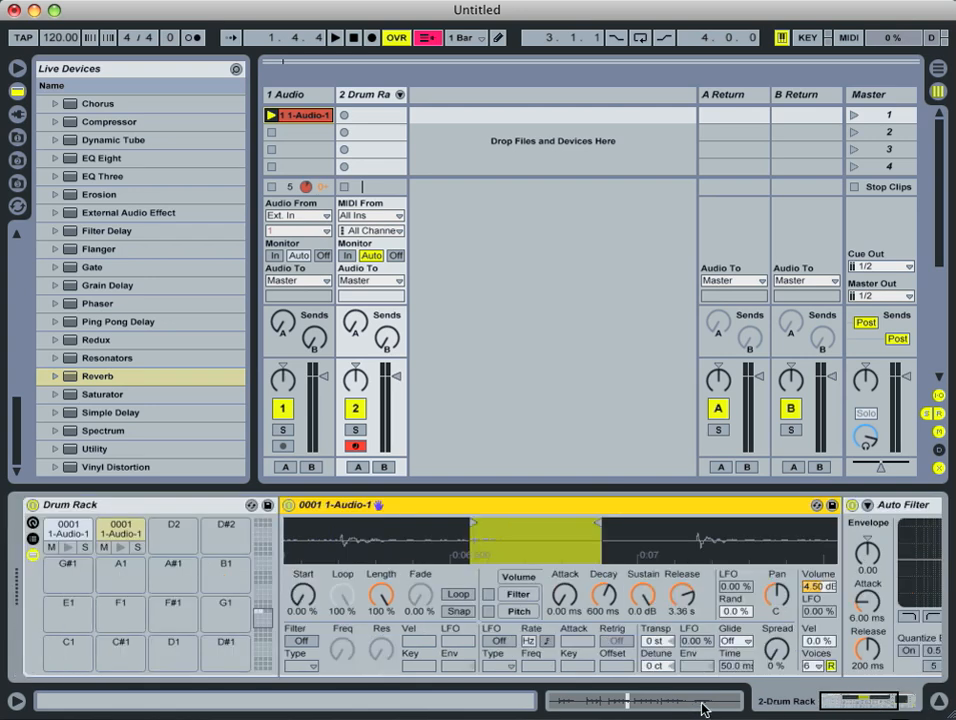
pyautogui.click(33, 540)
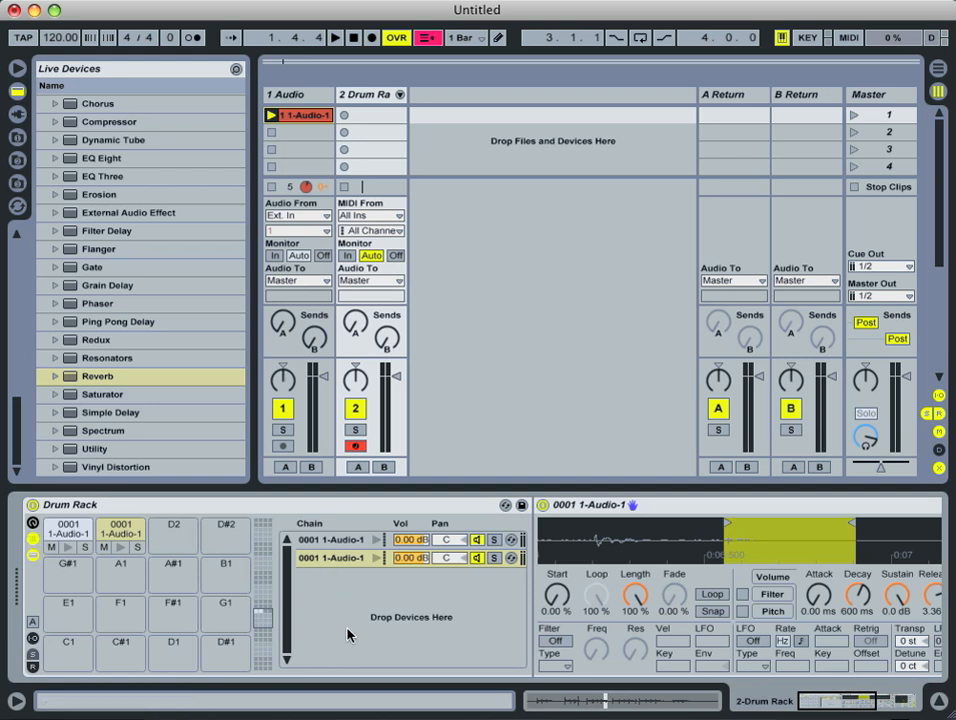
pyautogui.click(34, 658)
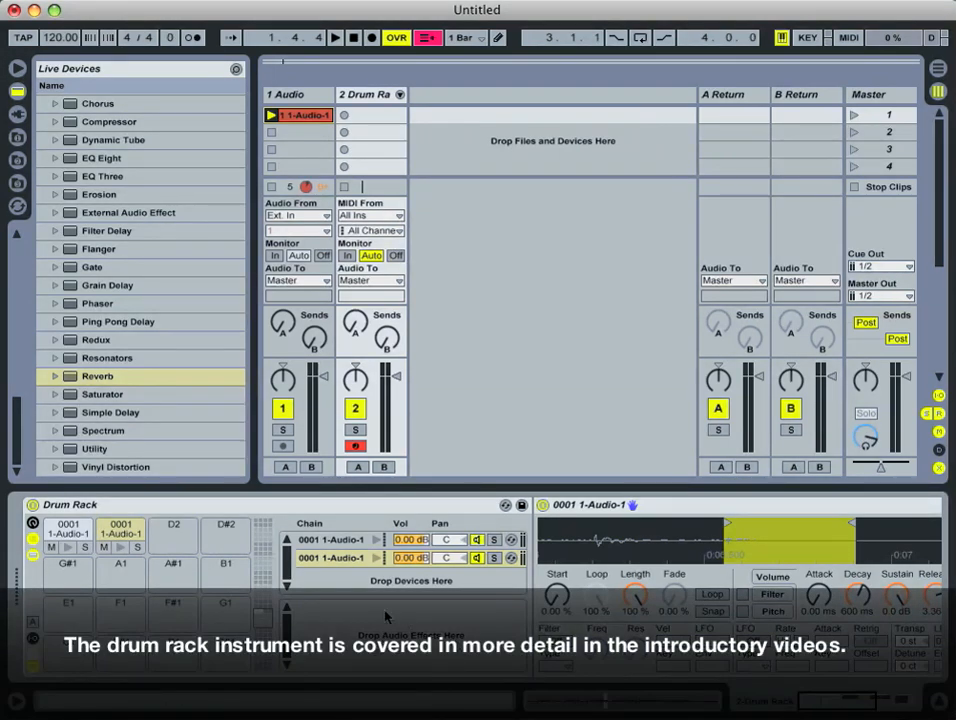
# Add Reverb to the Drum Rack as a return chain.
pyautogui.click(338, 541)
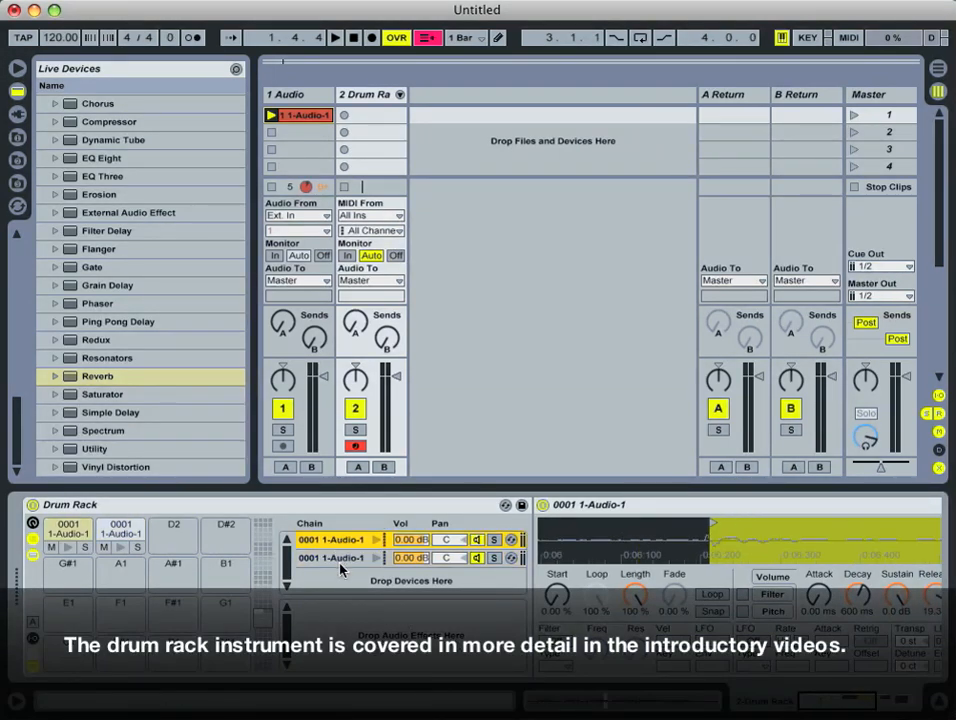
pyautogui.click(353, 558)
pyautogui.click(348, 542)
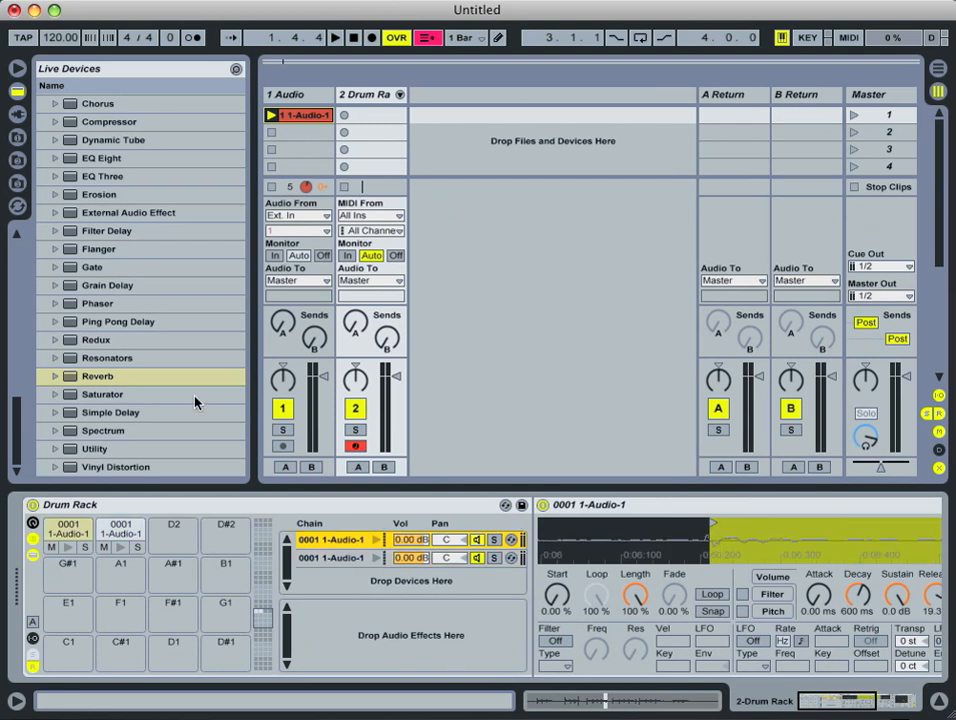
pyautogui.moveTo(62, 378); pyautogui.dragTo(355, 625)
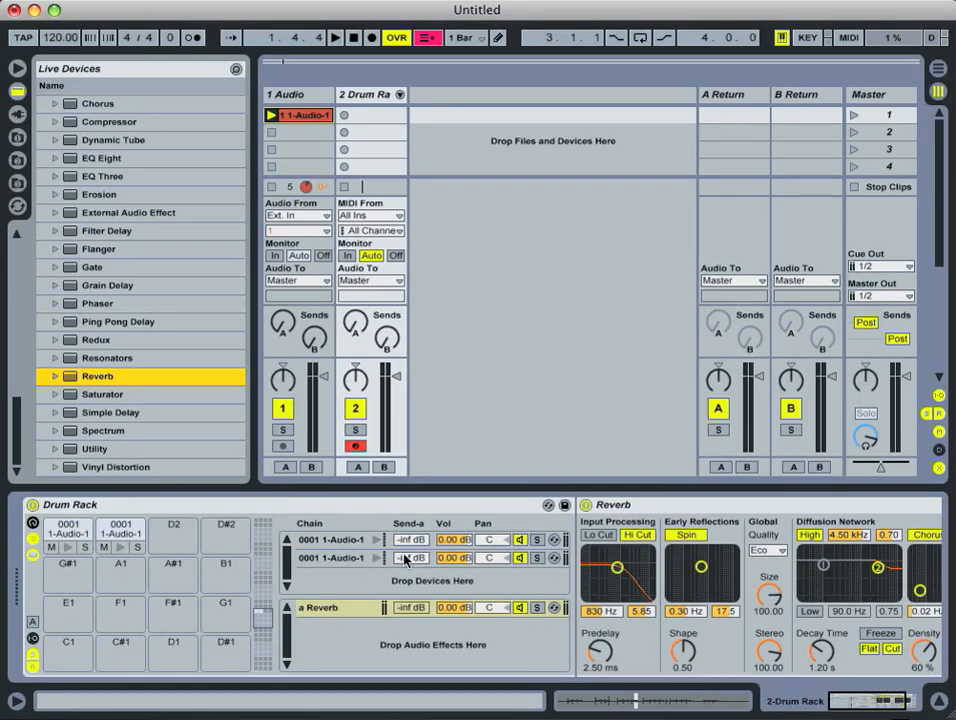
# Compare the devices in the two pad chains with the Reverb return chain, and inspect the Drum Rack track's send A.
pyautogui.click(347, 543)
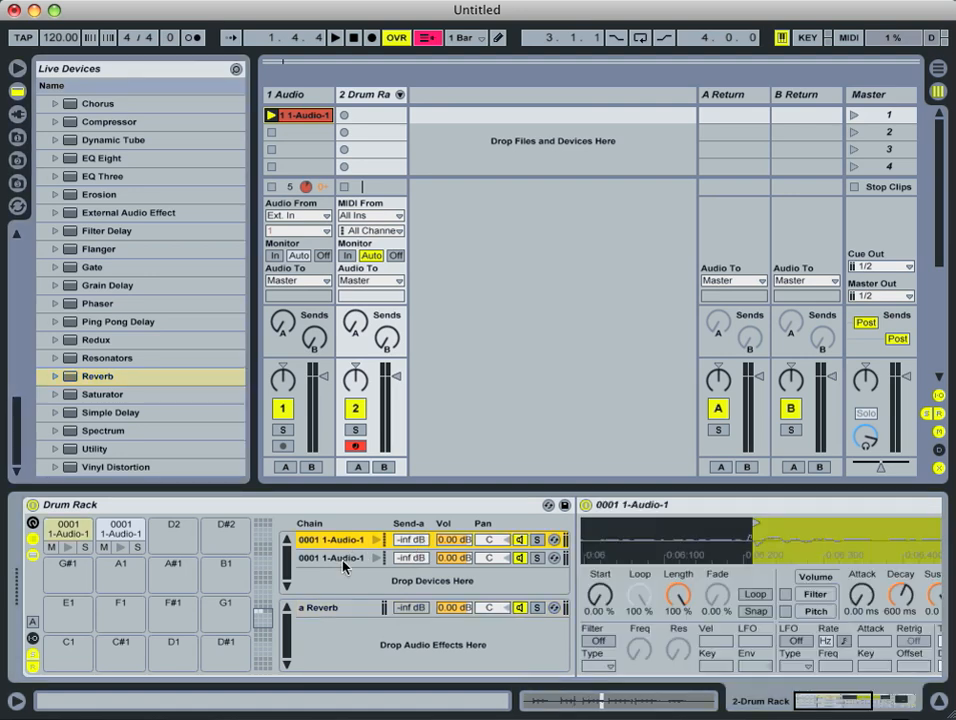
pyautogui.click(344, 559)
pyautogui.click(346, 544)
pyautogui.click(338, 612)
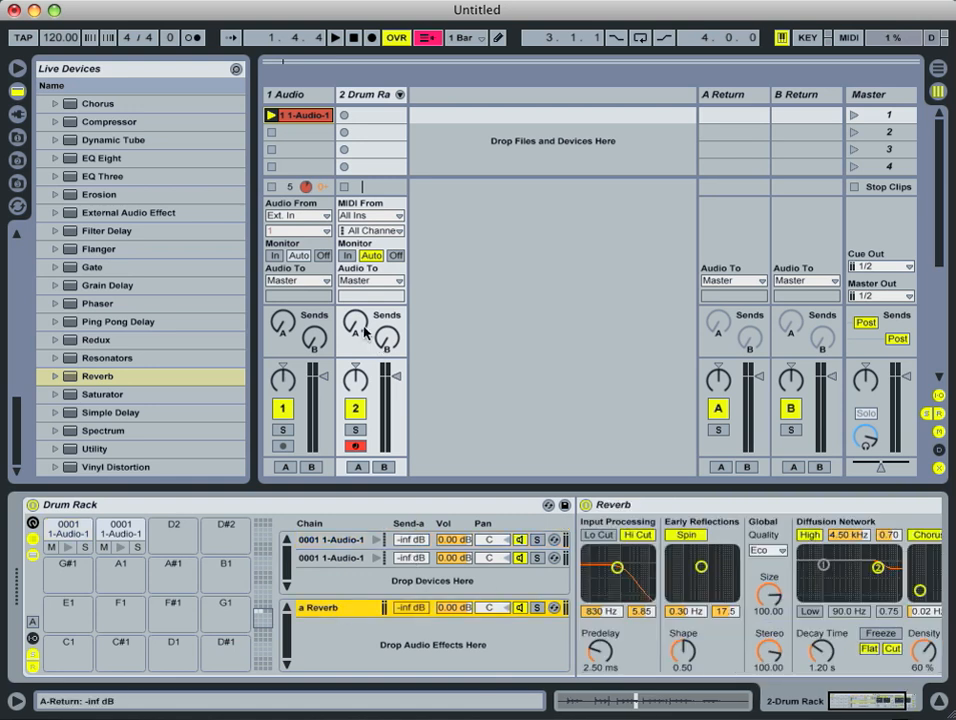
pyautogui.moveTo(360, 334); pyautogui.dragTo(363, 345)
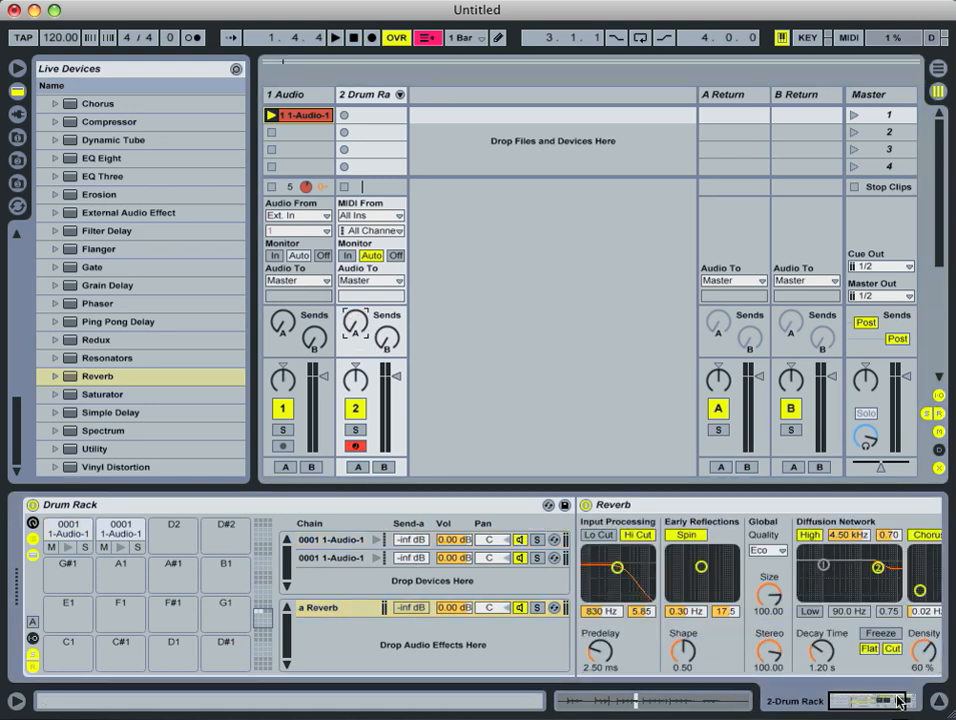
# Check the Reverb's dry/wet level and set the C#2 pad chain's send to the reverb return to about -7.19 dB.
pyautogui.moveTo(863, 702); pyautogui.dragTo(877, 702)
pyautogui.moveTo(889, 650); pyautogui.dragTo(903, 656)
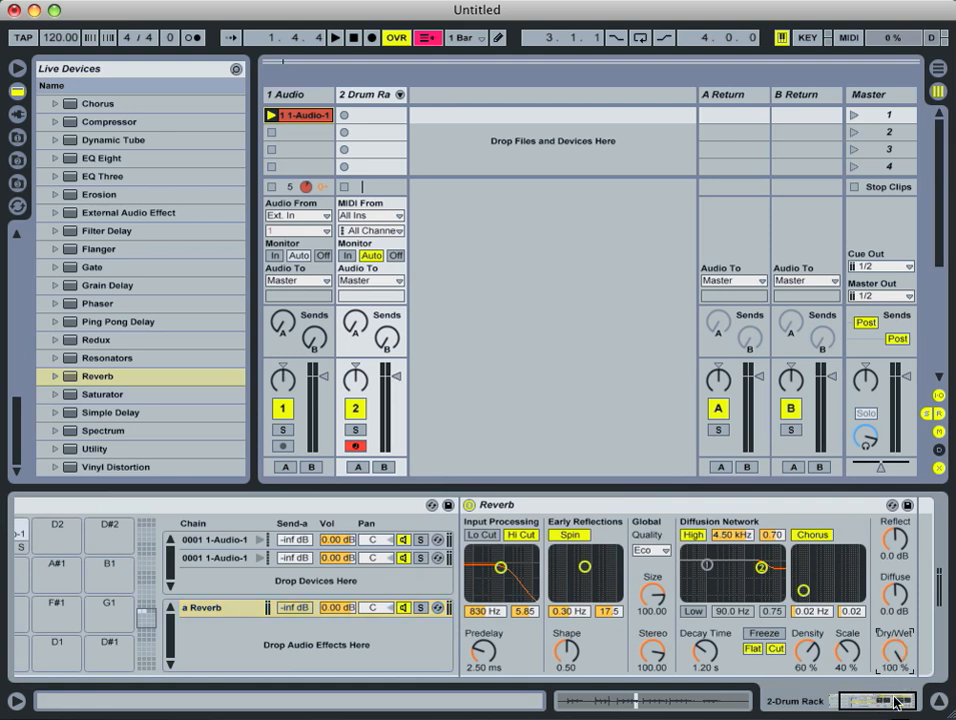
pyautogui.moveTo(880, 700); pyautogui.dragTo(858, 700)
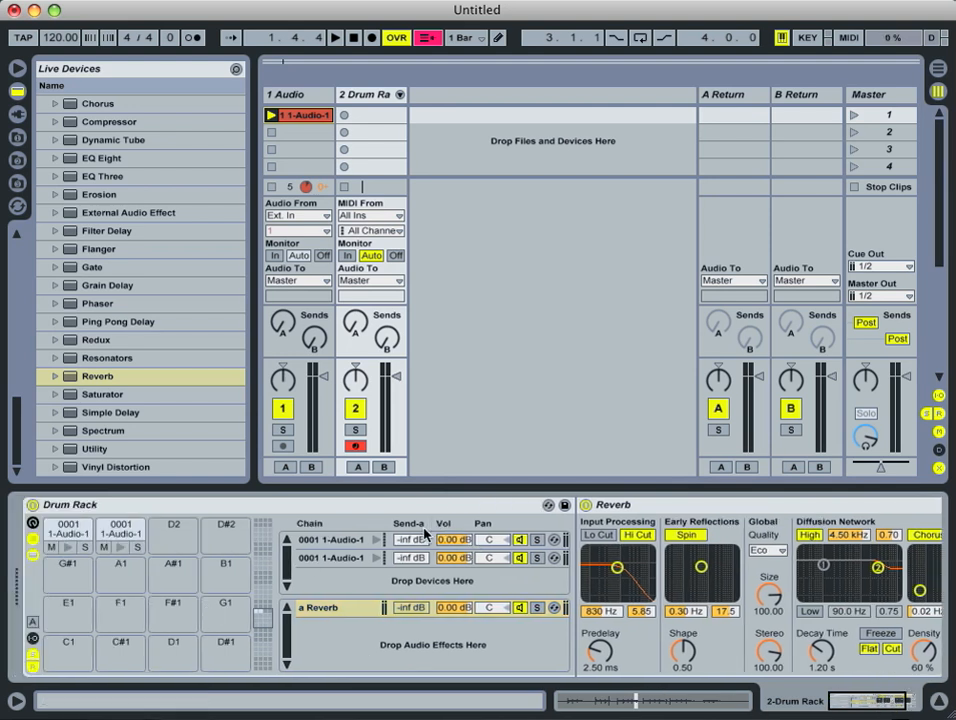
pyautogui.moveTo(410, 563); pyautogui.dragTo(413, 554)
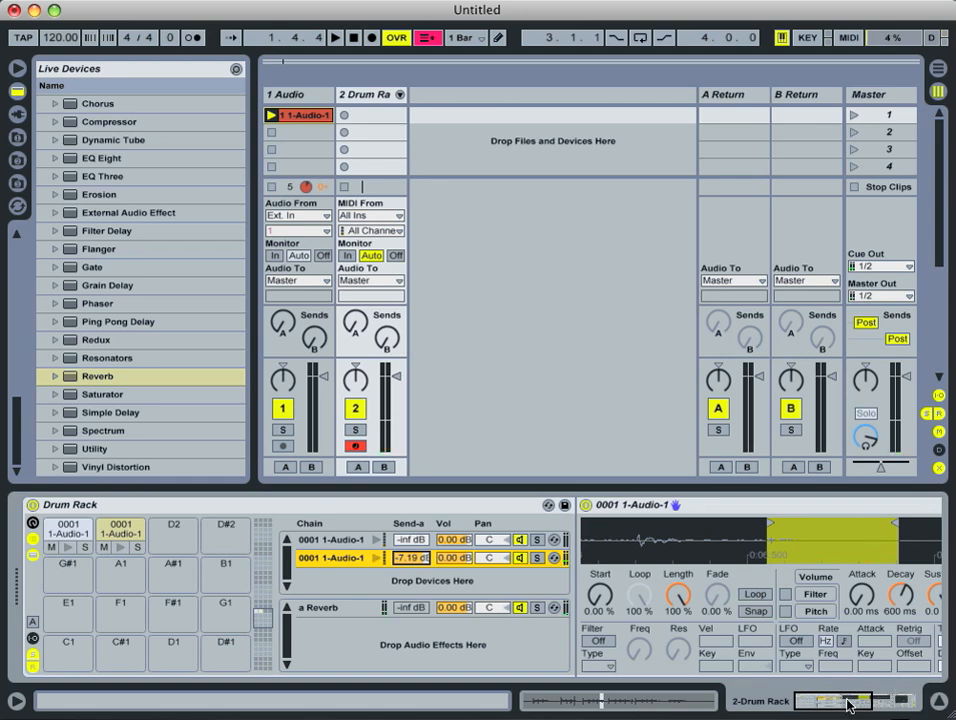
# Set the Reverb return's decay time to about 5.45 s and its diffuse level to about -13 dB.
pyautogui.click(322, 608)
pyautogui.click(877, 708)
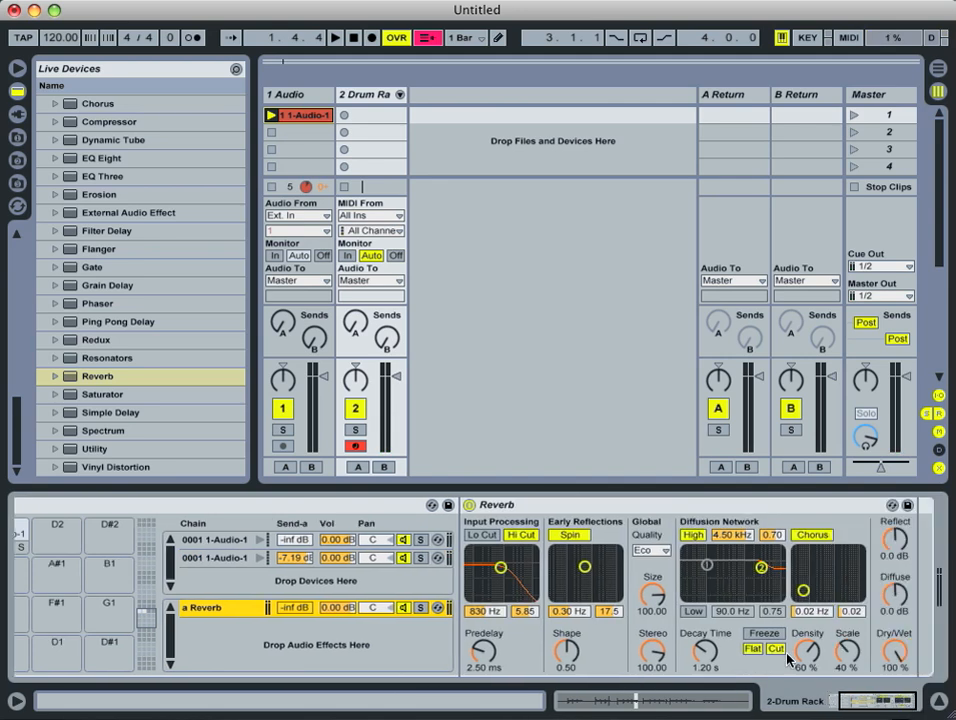
pyautogui.moveTo(701, 655); pyautogui.dragTo(701, 600)
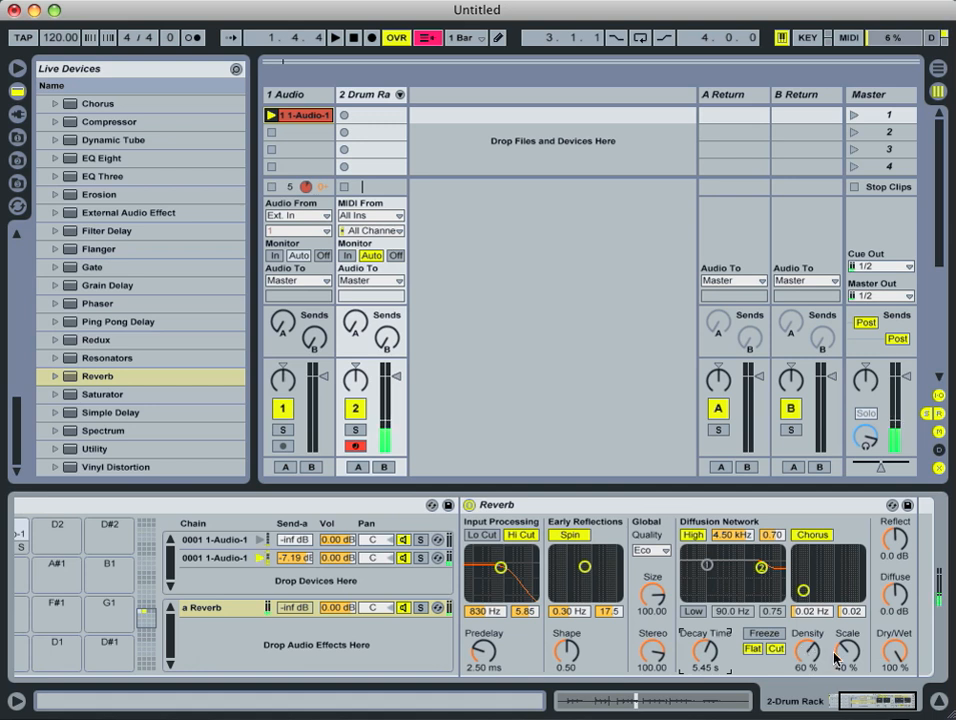
pyautogui.click(894, 597)
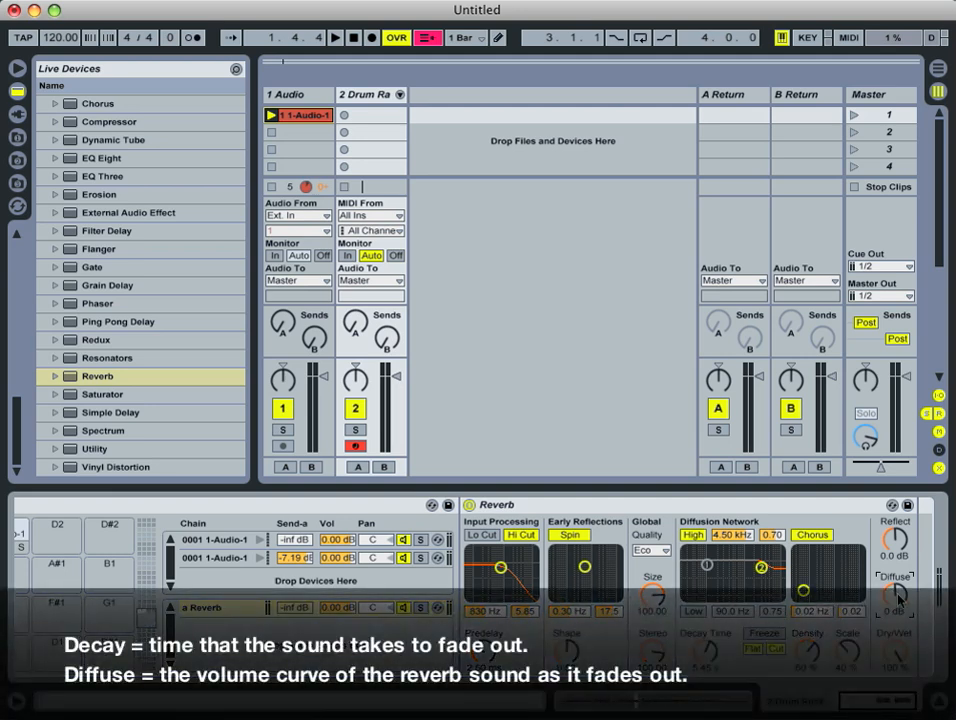
pyautogui.moveTo(897, 597); pyautogui.dragTo(900, 597)
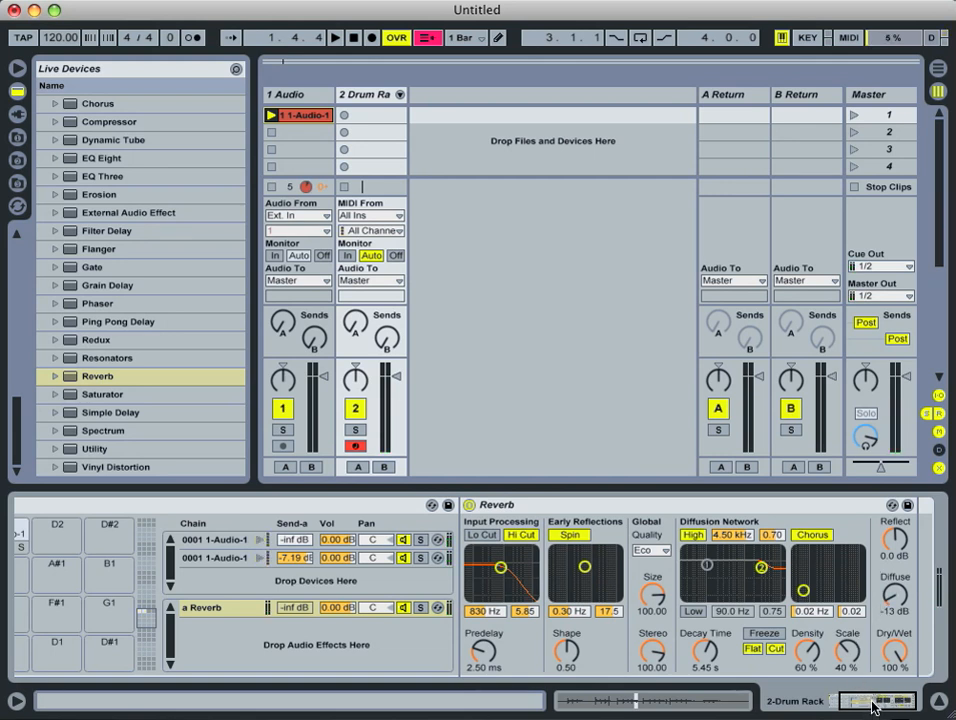
# Move the recorded audio clip's loop onto the hit at 4.4.1, with a length of 0.0.2, and audition it.
pyautogui.moveTo(873, 707); pyautogui.dragTo(860, 698)
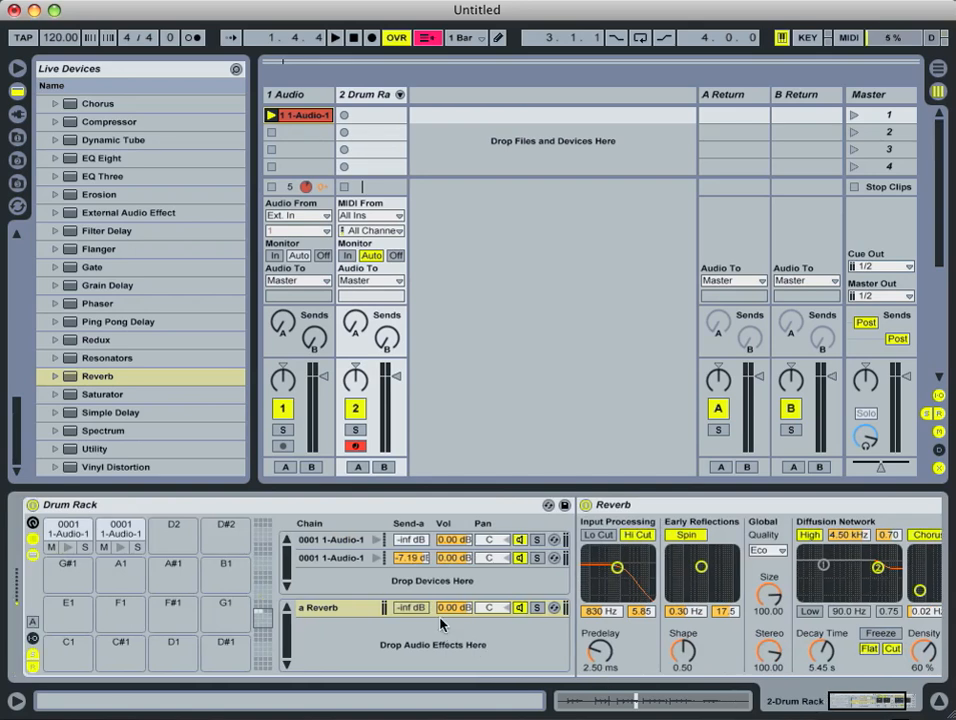
pyautogui.click(170, 540)
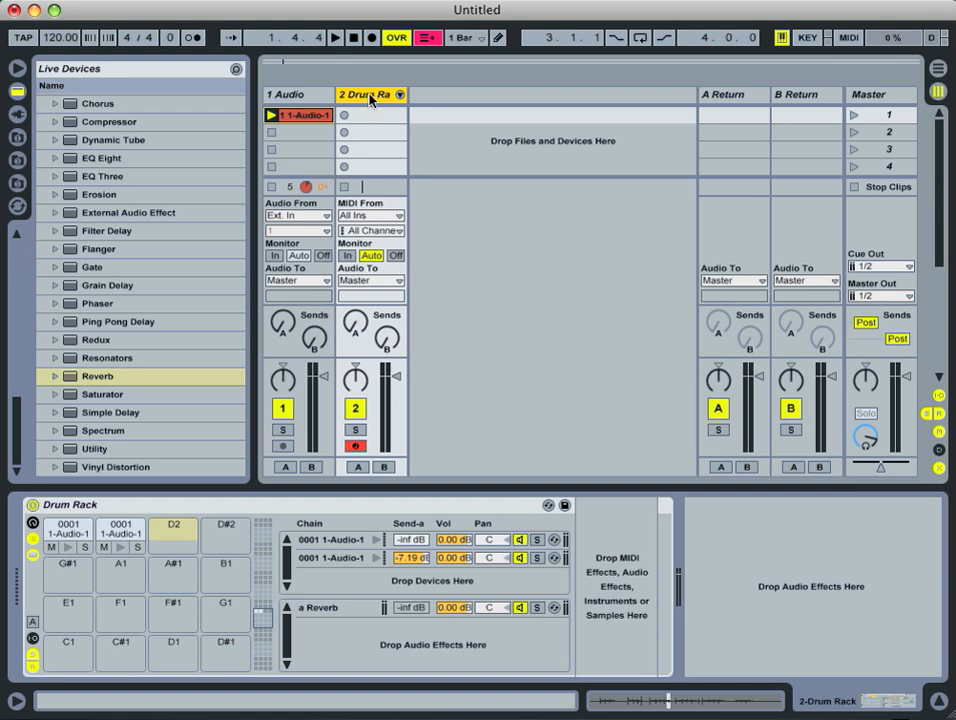
pyautogui.click(307, 116)
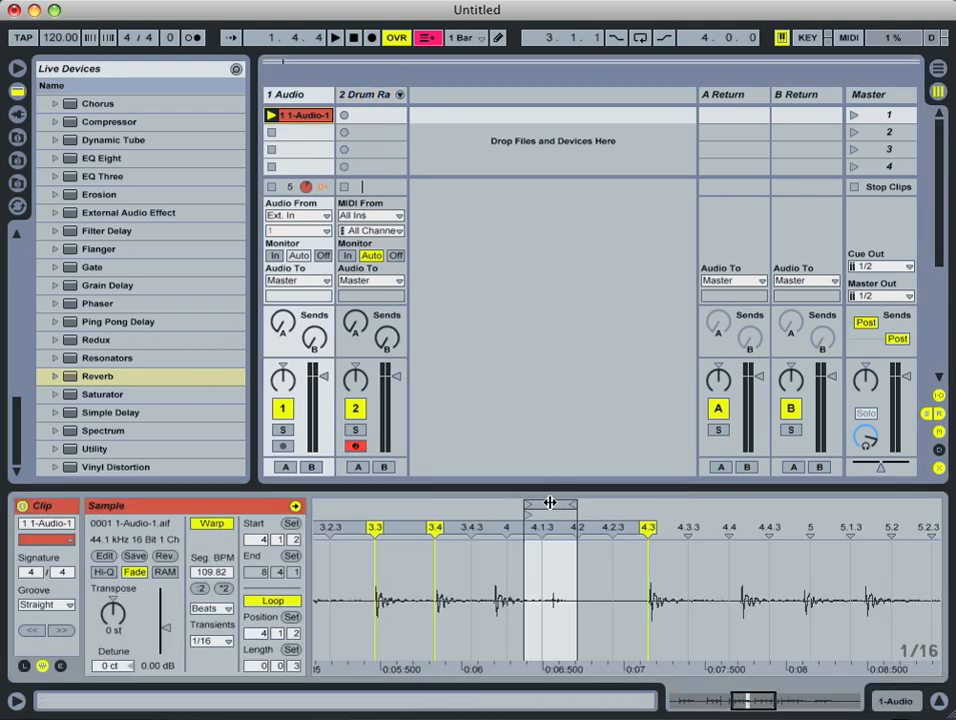
pyautogui.moveTo(550, 503); pyautogui.dragTo(764, 521)
pyautogui.press('space')
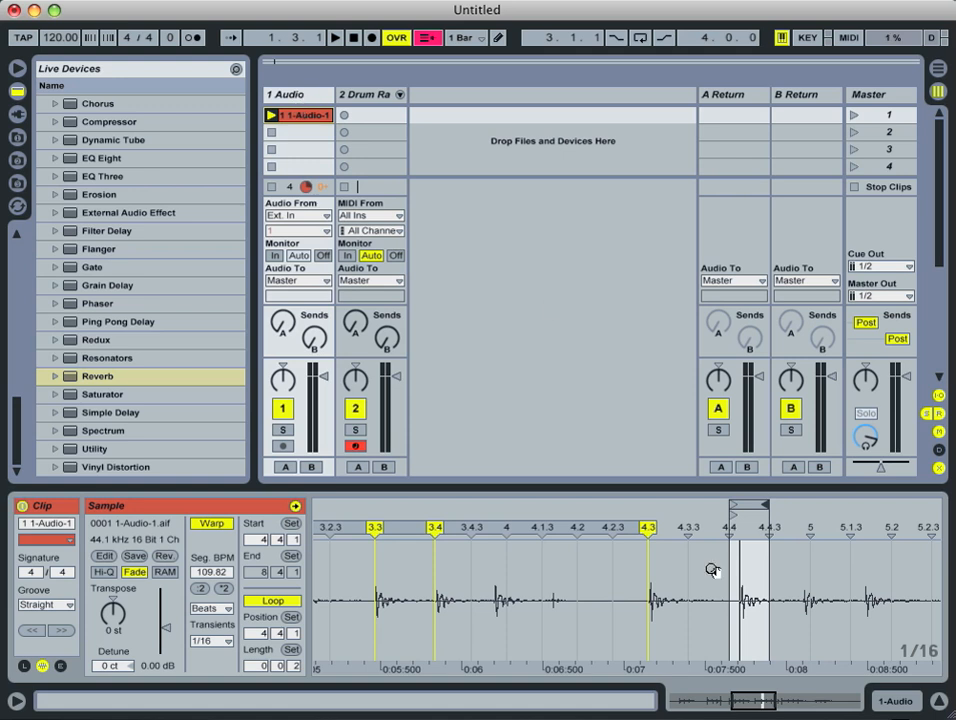
pyautogui.moveTo(738, 584); pyautogui.dragTo(837, 590)
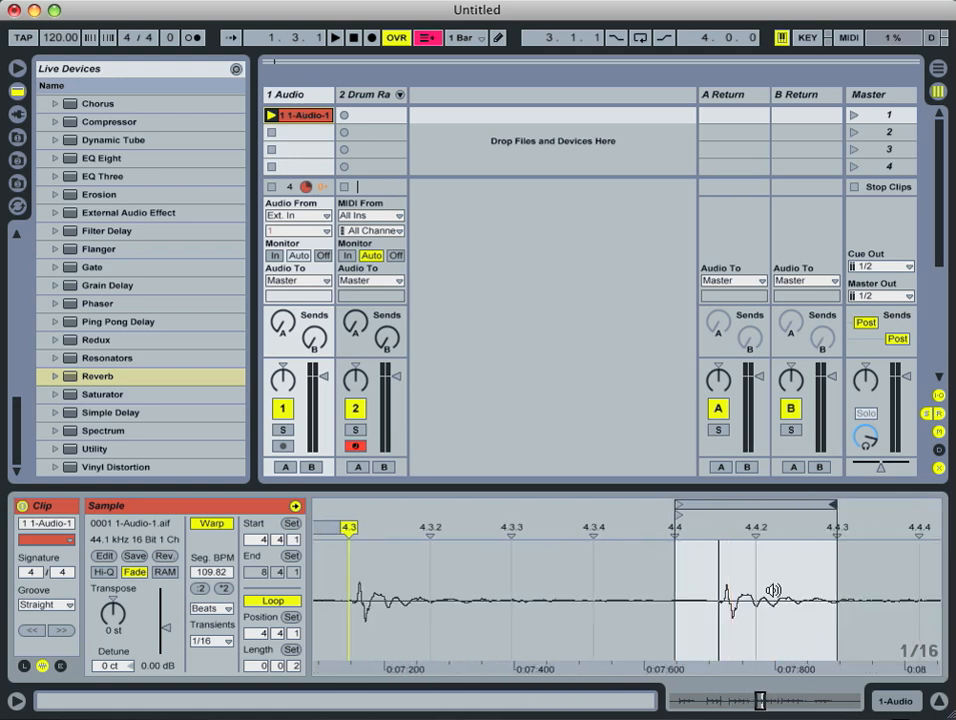
pyautogui.moveTo(778, 598); pyautogui.dragTo(762, 598)
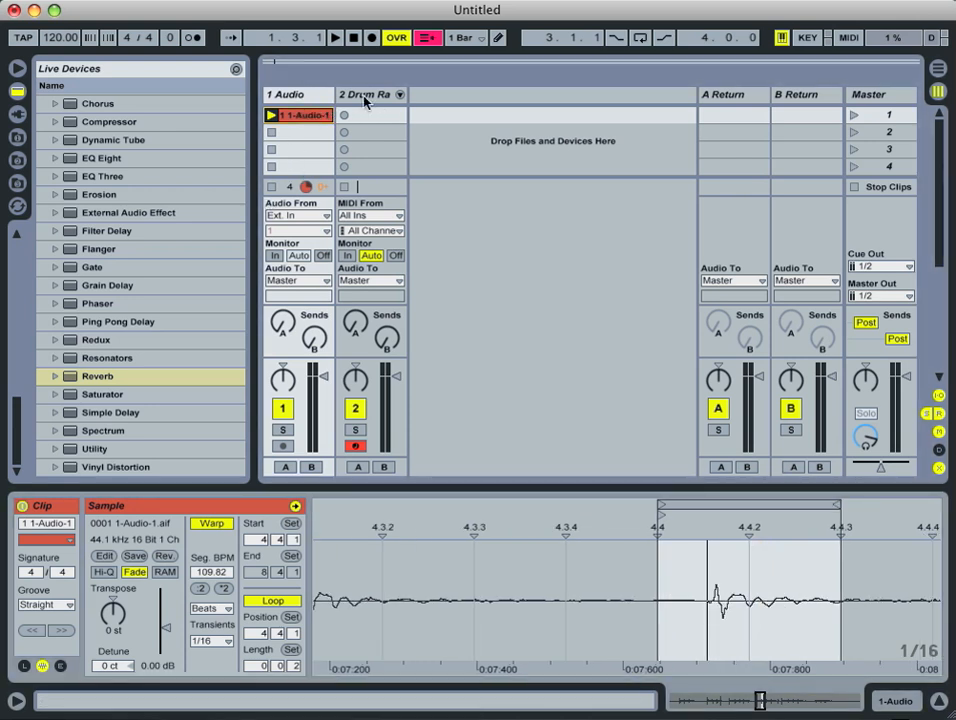
# Load the recorded clip's looped hit onto the Drum Rack's D2 pad and set its Simpler volume to about -19.7 dB.
pyautogui.click(364, 96)
pyautogui.moveTo(322, 117); pyautogui.dragTo(181, 531)
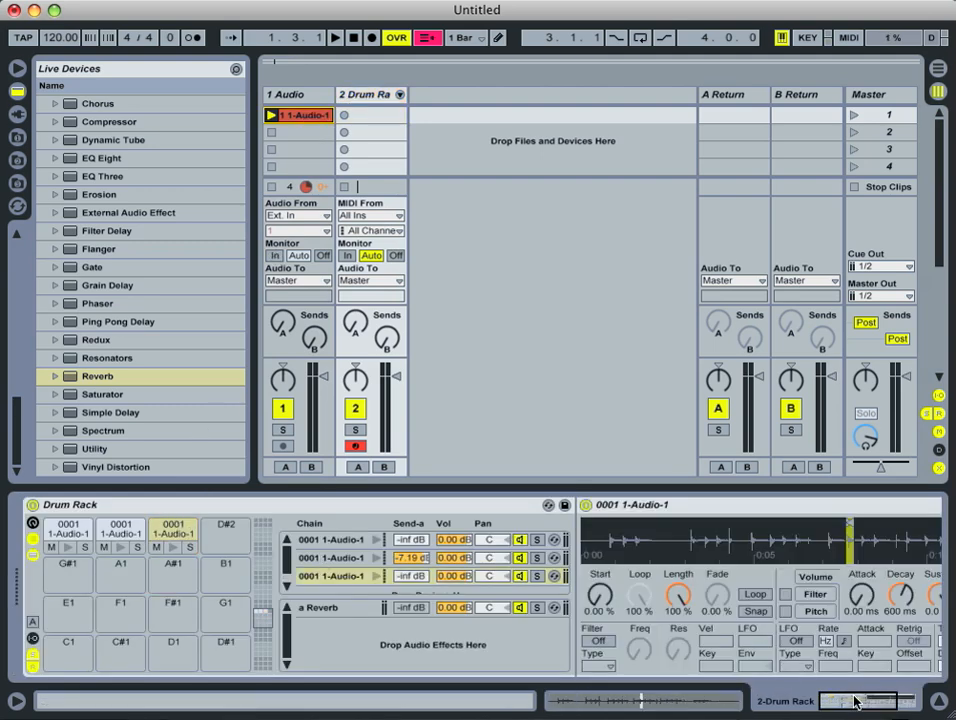
pyautogui.moveTo(855, 703); pyautogui.dragTo(950, 688)
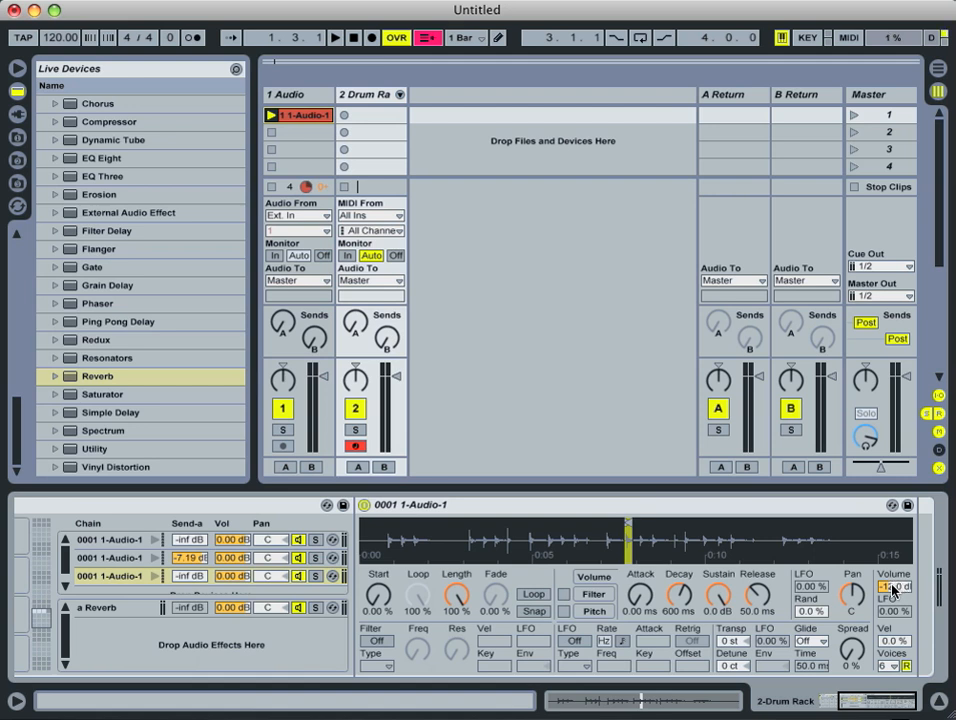
pyautogui.moveTo(891, 586); pyautogui.dragTo(891, 603)
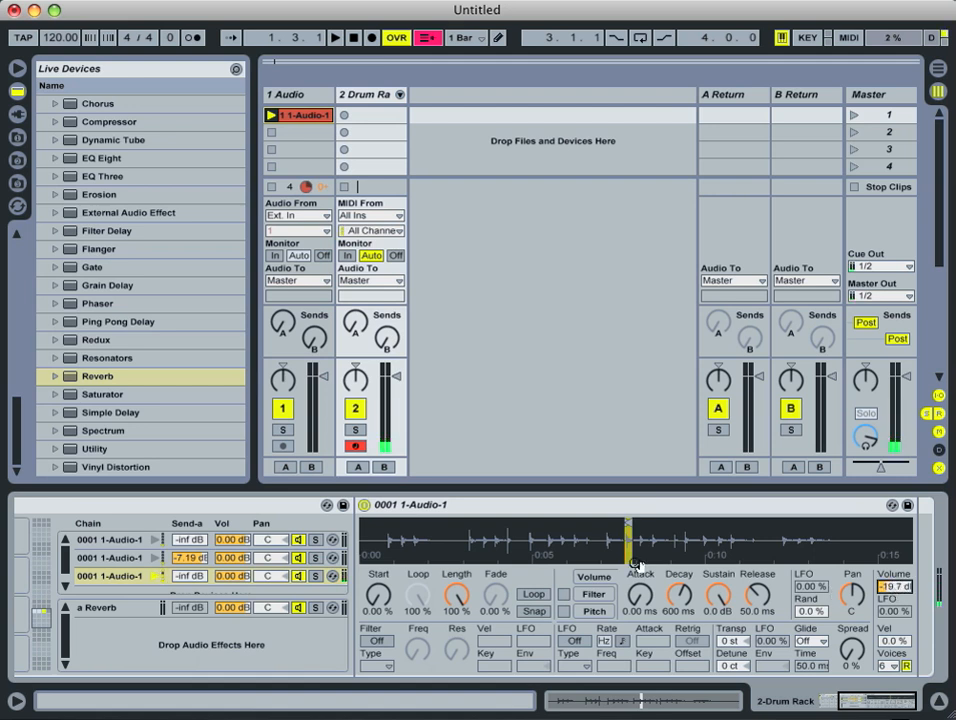
# Zoom in on the D2 pad's sample and convert its Simpler to Sampler.
pyautogui.moveTo(634, 565); pyautogui.dragTo(565, 515)
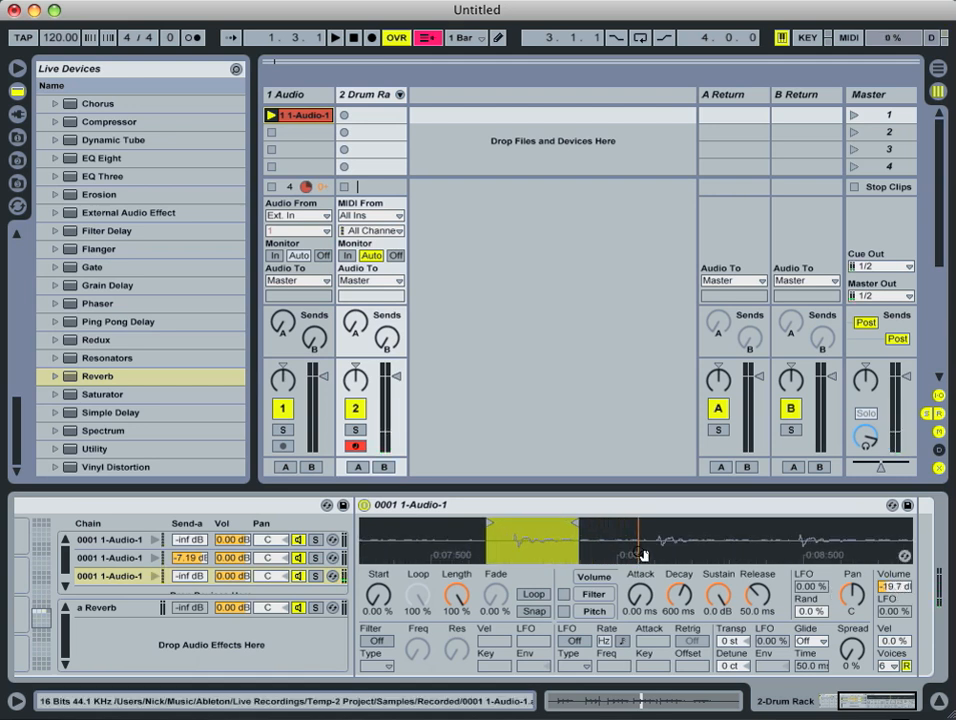
pyautogui.click(560, 510)
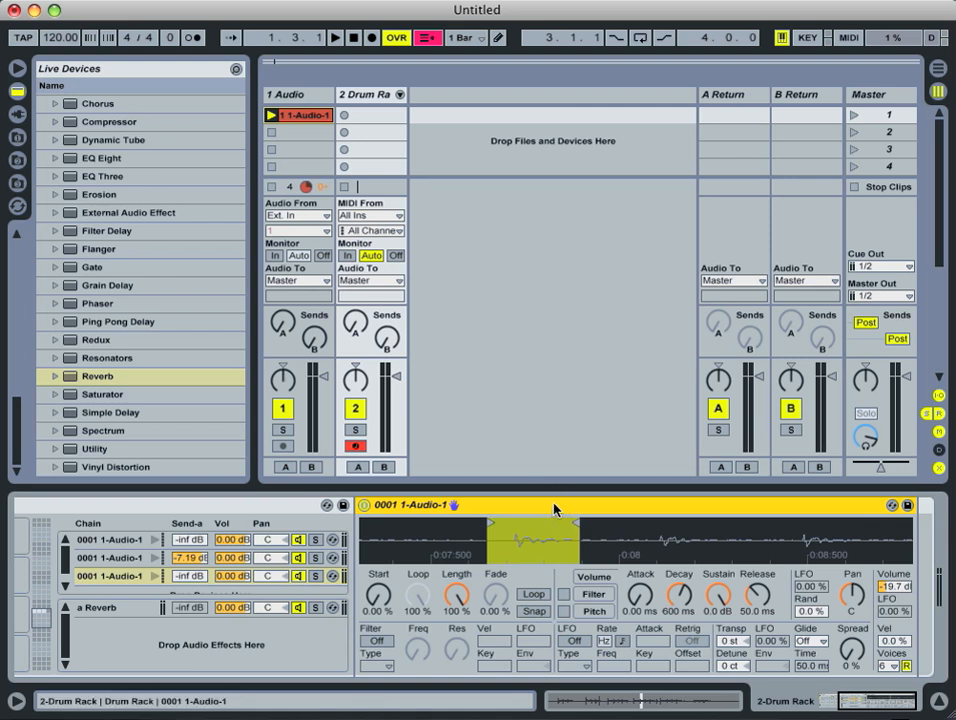
pyautogui.rightClick(554, 509)
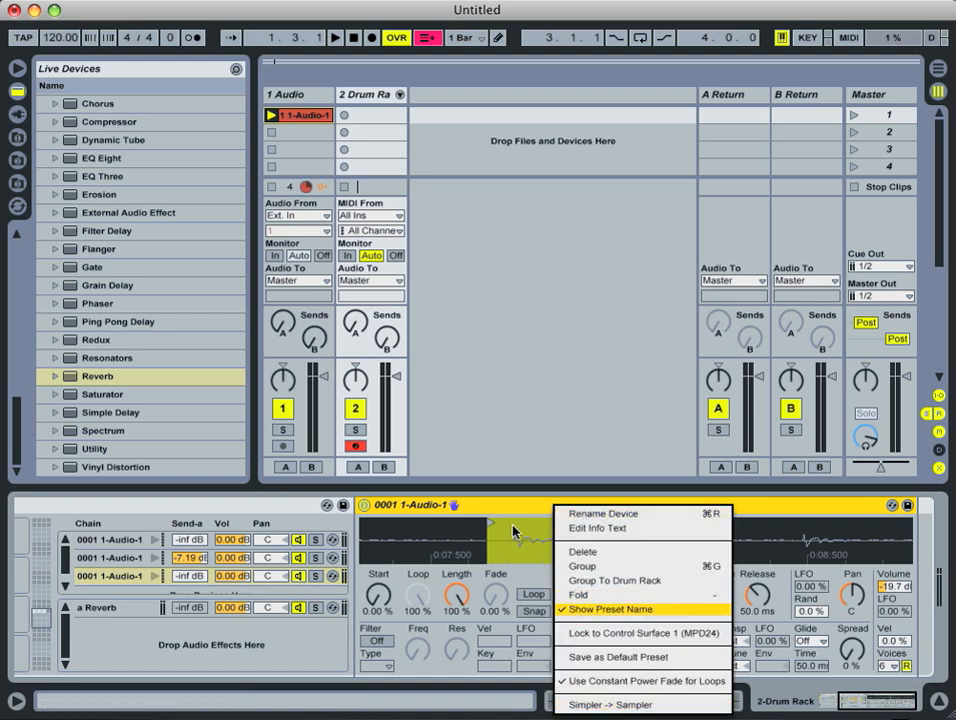
pyautogui.click(646, 706)
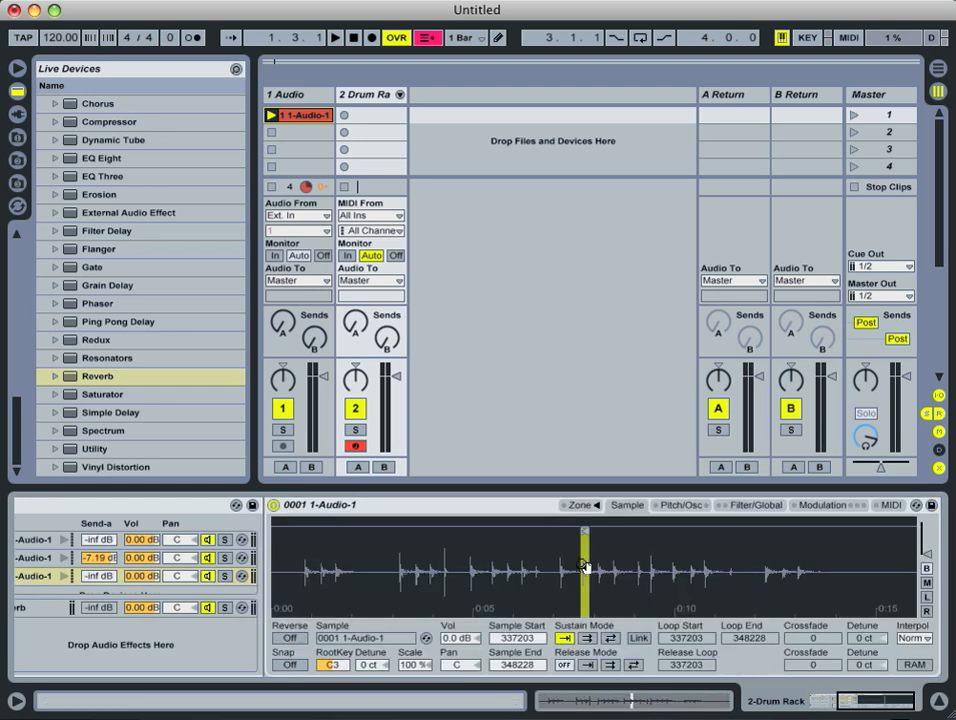
# Set the D2 sample's start to about 340145 and enable back-and-forth sustain looping with the loop start at about 340198.
pyautogui.moveTo(593, 571); pyautogui.dragTo(600, 566)
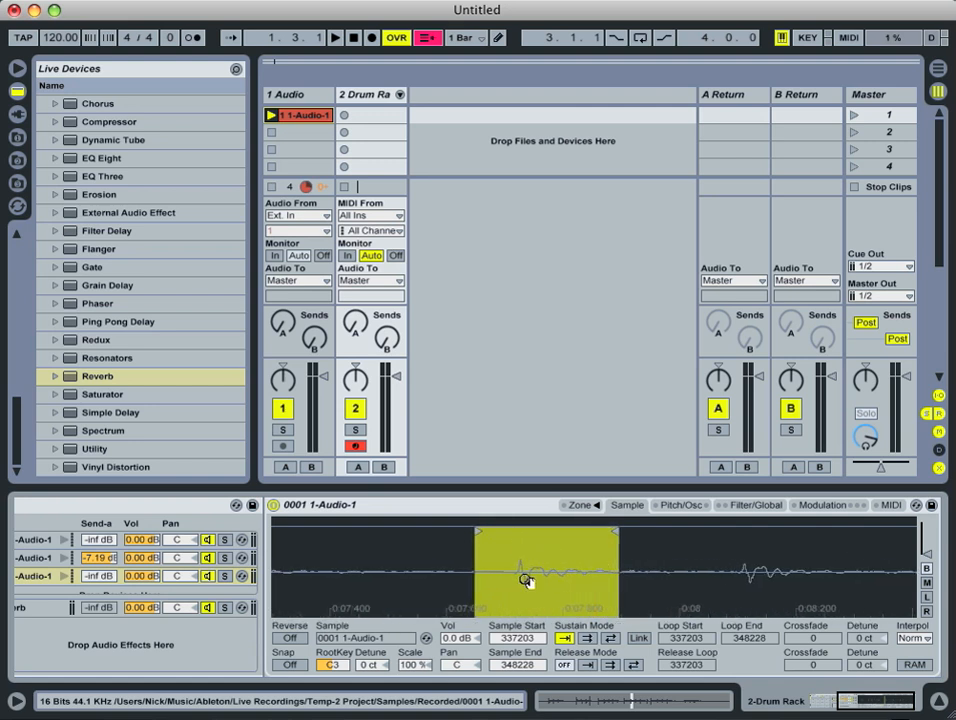
pyautogui.moveTo(525, 573)
pyautogui.mouseDown()
pyautogui.moveTo(527, 583)
pyautogui.moveTo(472, 536)
pyautogui.moveTo(505, 531)
pyautogui.mouseUp()
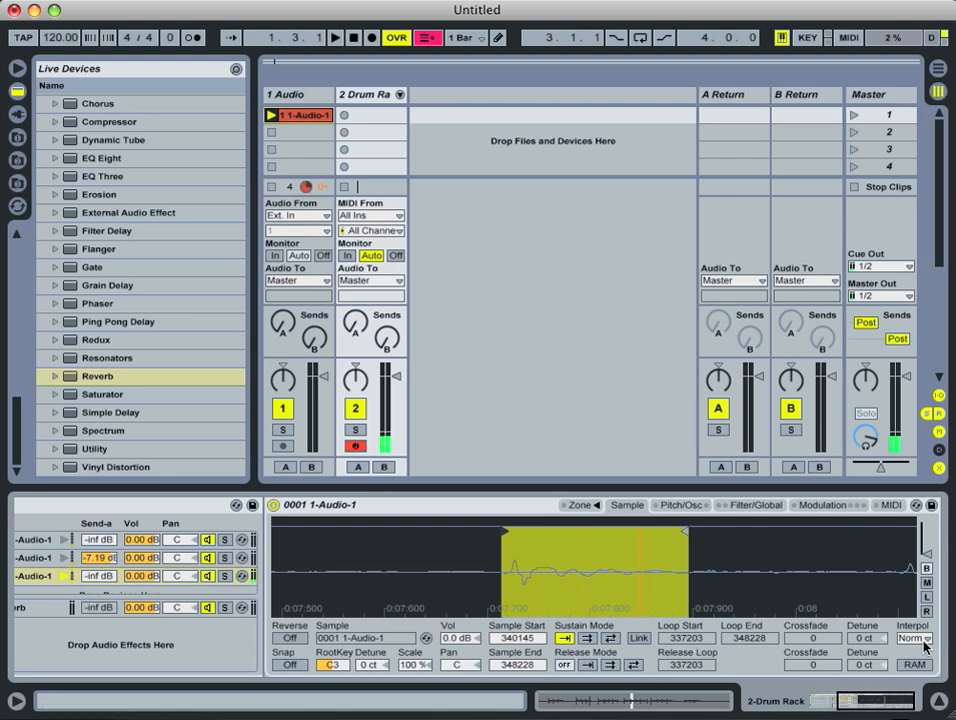
pyautogui.click(610, 639)
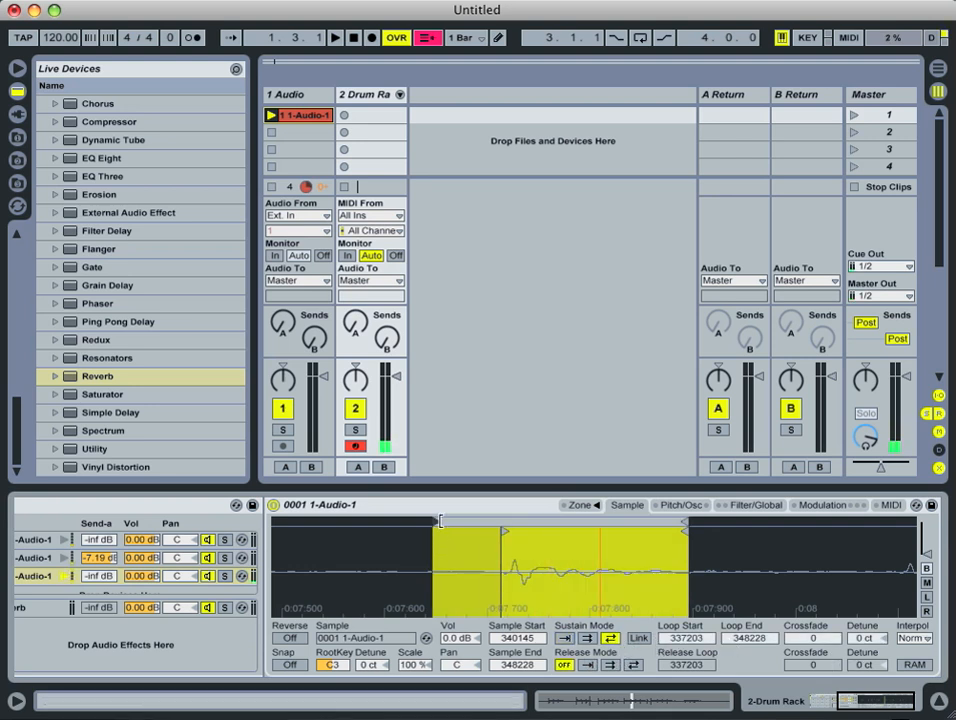
pyautogui.moveTo(440, 521); pyautogui.dragTo(508, 523)
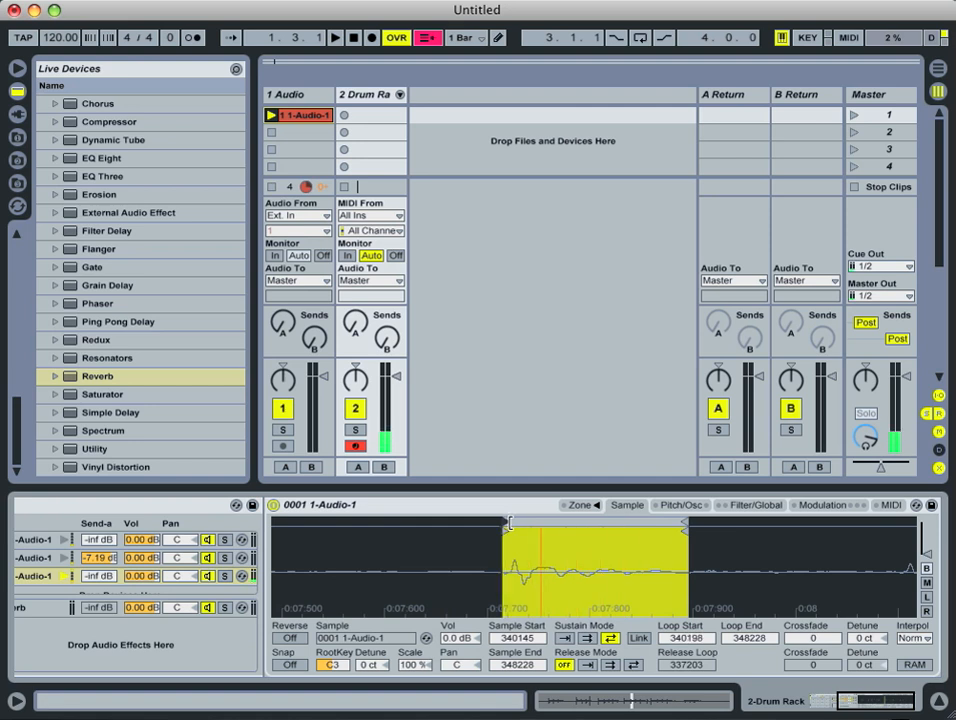
# Set the D2 sample's volume to 2.0 dB, its sustain loop to about 340147–342270 and its root key to C#1.
pyautogui.click(896, 704)
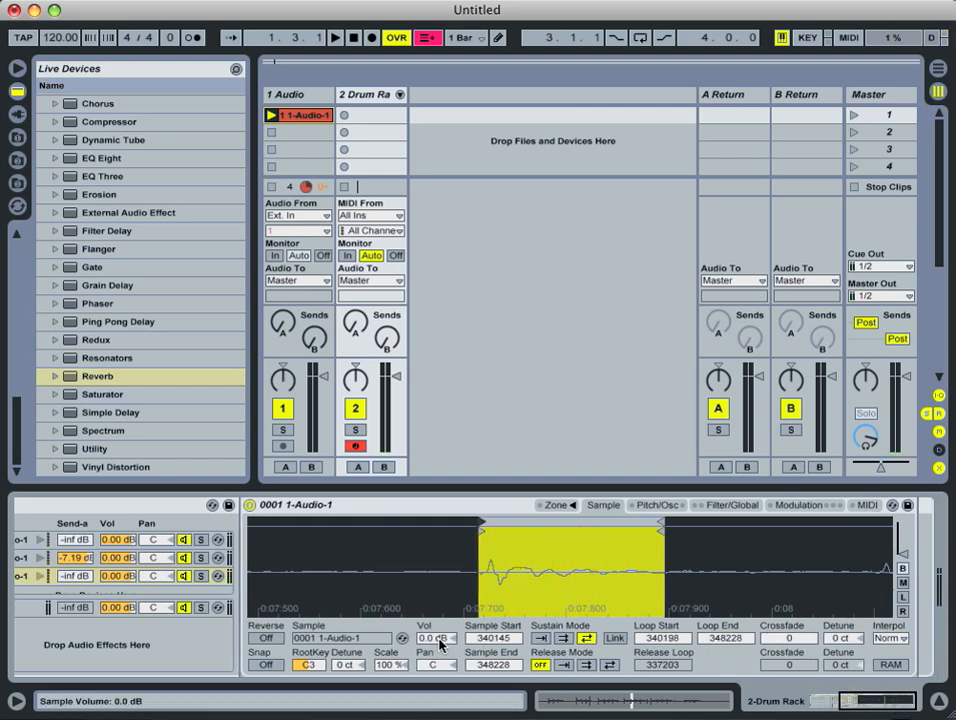
pyautogui.moveTo(439, 640); pyautogui.dragTo(439, 640)
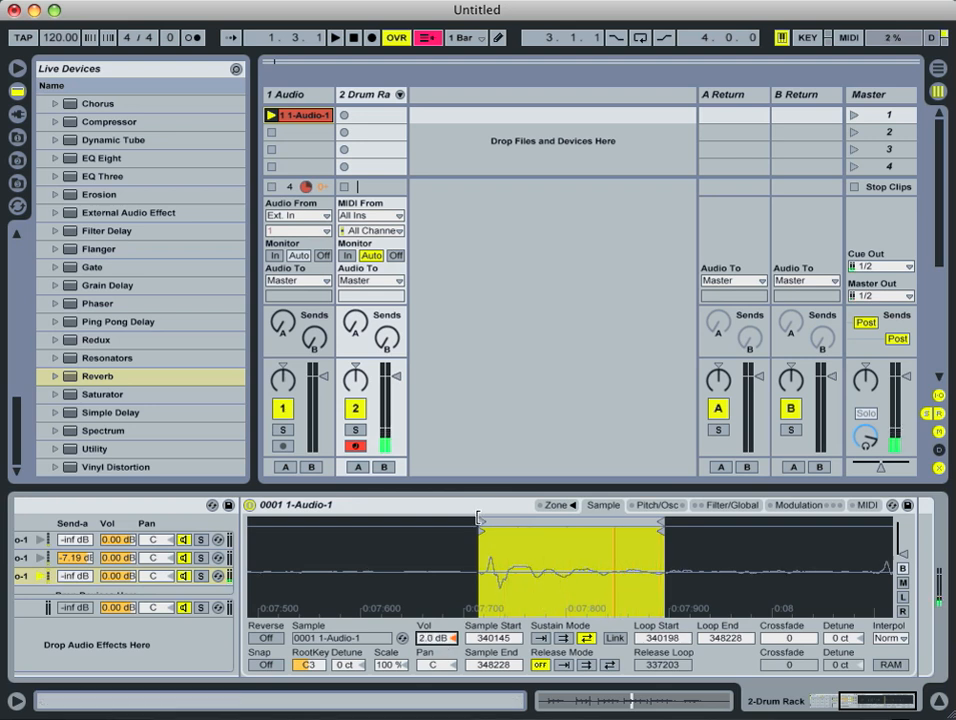
pyautogui.moveTo(478, 517); pyautogui.dragTo(496, 520)
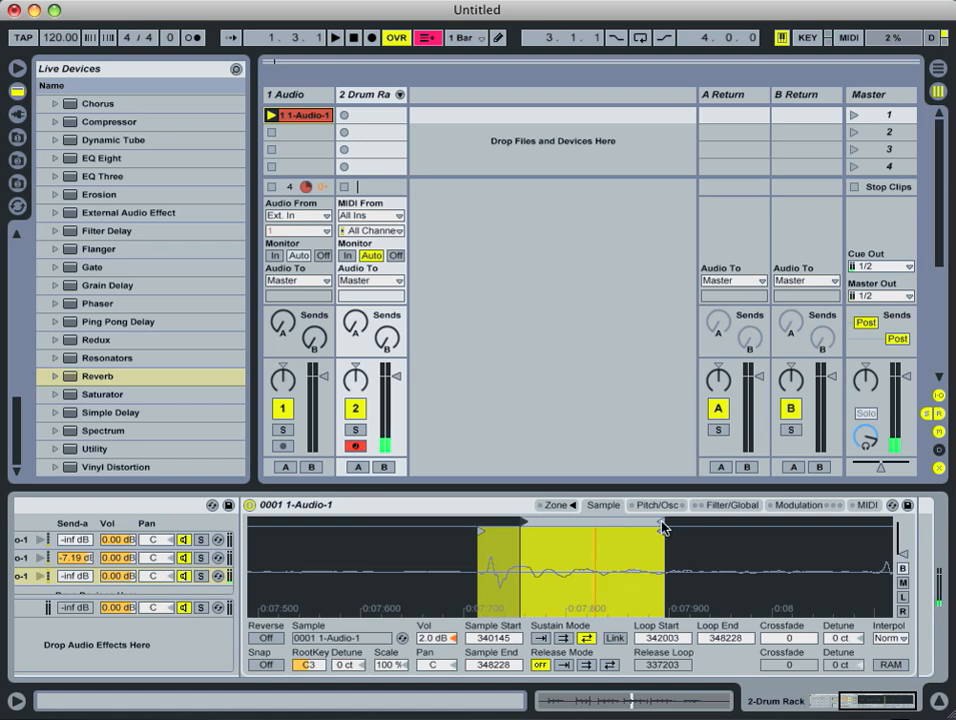
pyautogui.moveTo(524, 522); pyautogui.dragTo(433, 518)
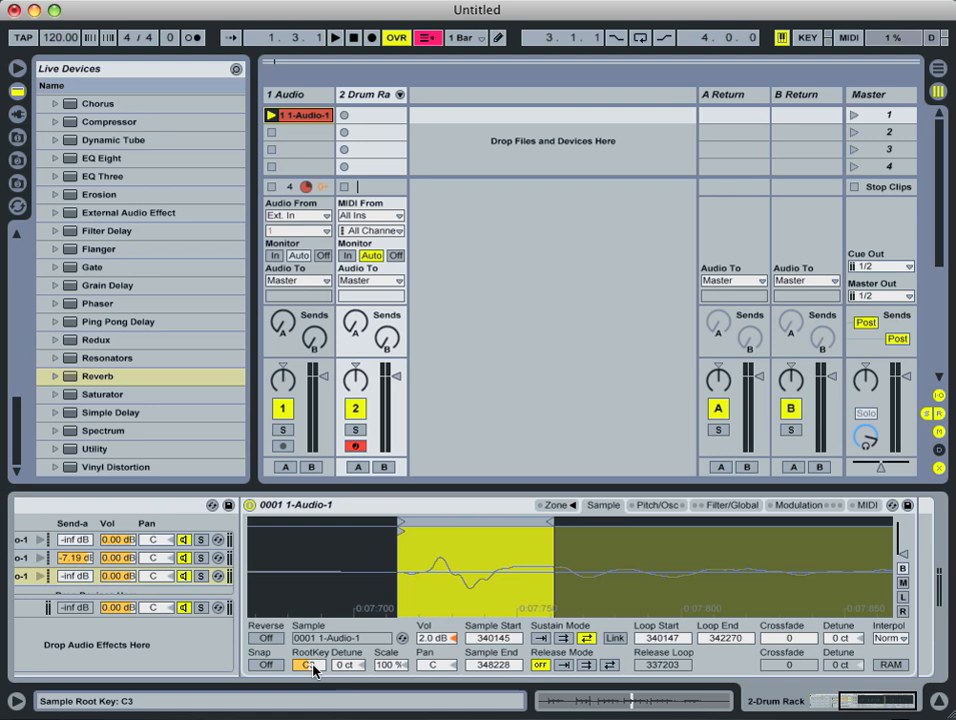
pyautogui.moveTo(313, 664)
pyautogui.mouseDown()
pyautogui.moveTo(313, 645)
pyautogui.moveTo(313, 692)
pyautogui.moveTo(314, 666)
pyautogui.mouseUp()
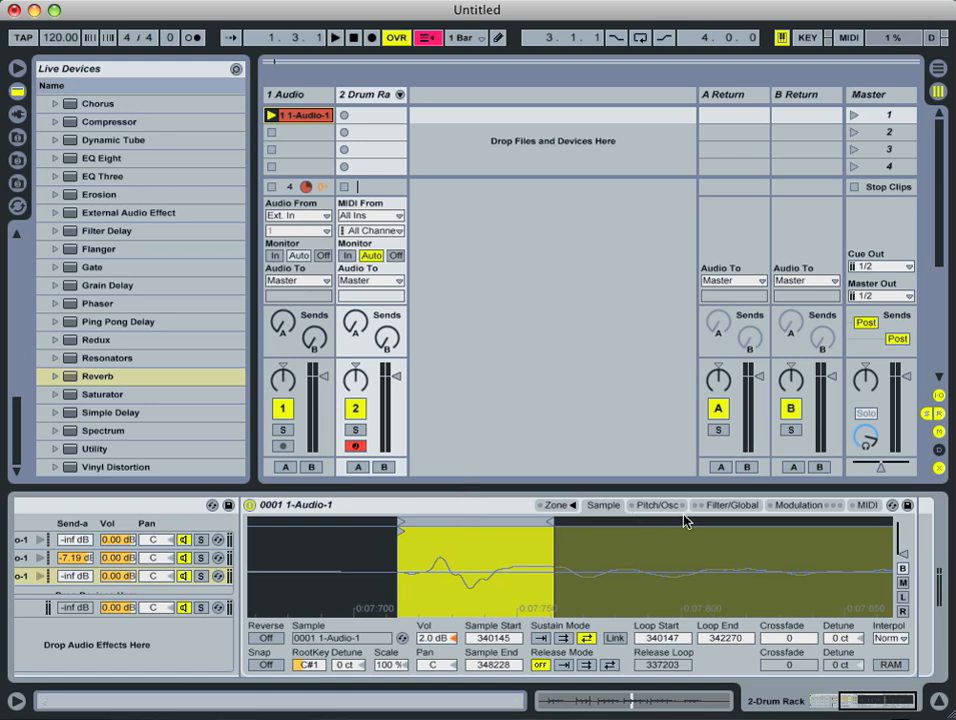
# Enable the D2 Sampler's filter and set it to about 243 Hz, resonance 4.37 and morph 79 lp/bp.
pyautogui.click(722, 505)
pyautogui.click(268, 524)
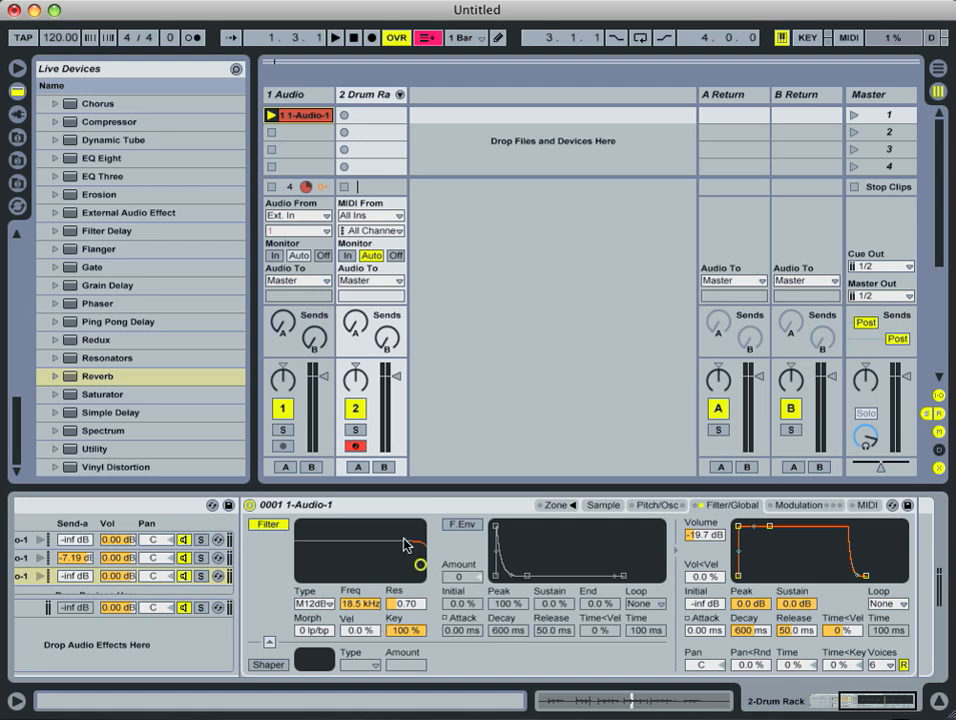
pyautogui.moveTo(398, 549); pyautogui.dragTo(350, 537)
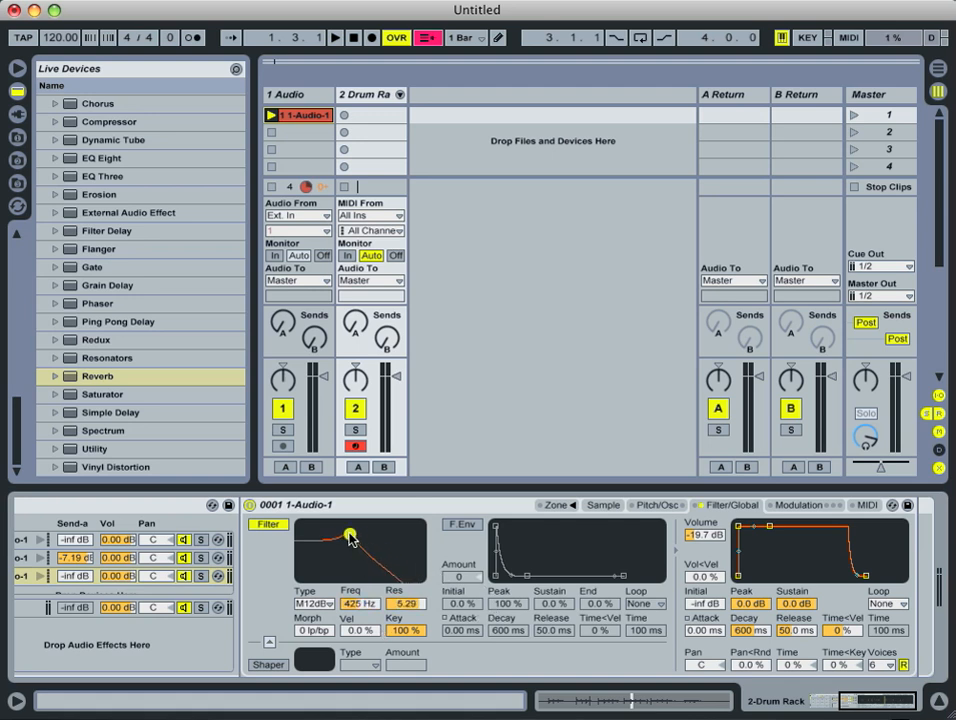
pyautogui.moveTo(314, 632); pyautogui.dragTo(314, 642)
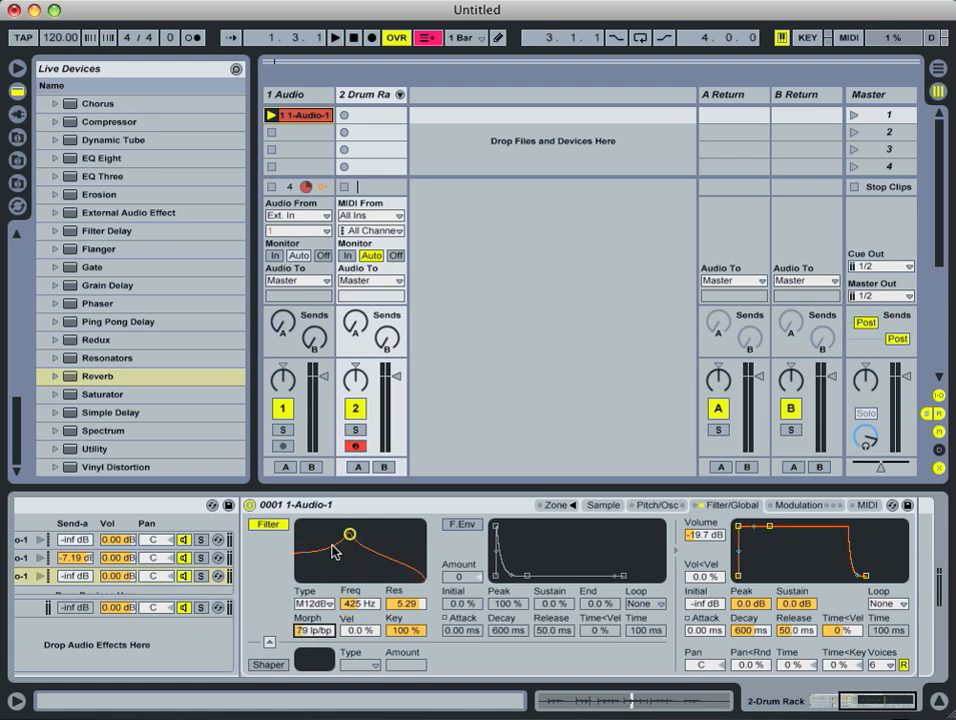
pyautogui.moveTo(335, 551)
pyautogui.mouseDown()
pyautogui.moveTo(349, 571)
pyautogui.moveTo(363, 538)
pyautogui.moveTo(335, 537)
pyautogui.moveTo(399, 542)
pyautogui.moveTo(326, 548)
pyautogui.moveTo(349, 526)
pyautogui.moveTo(347, 540)
pyautogui.moveTo(377, 524)
pyautogui.moveTo(325, 545)
pyautogui.moveTo(341, 538)
pyautogui.mouseUp()
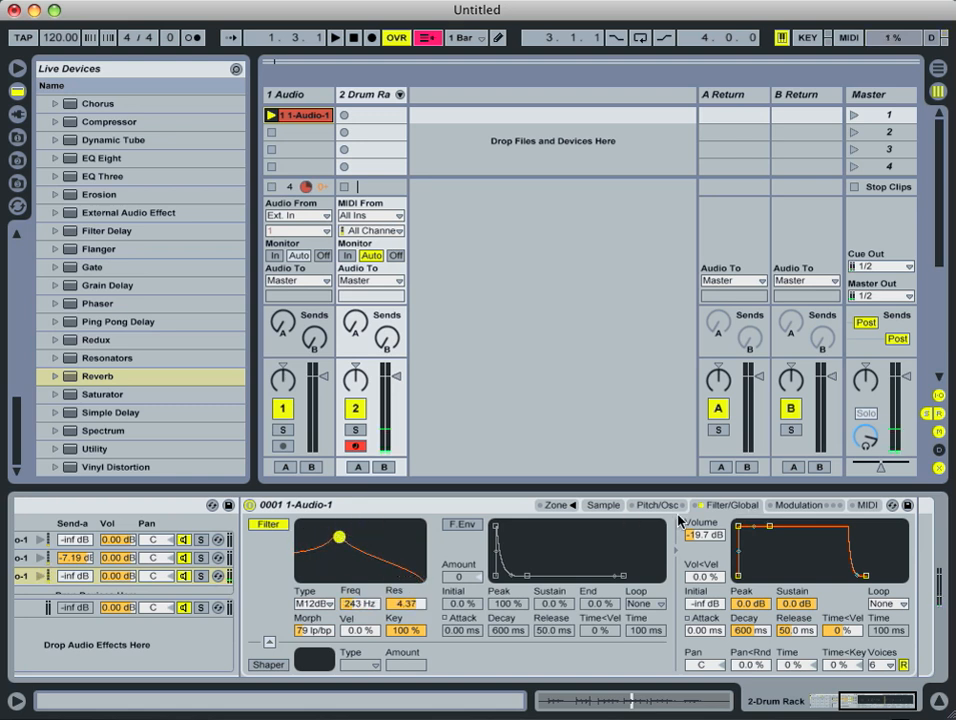
# Raise the D2 pad's sample volume to 4.5 dB.
pyautogui.click(611, 506)
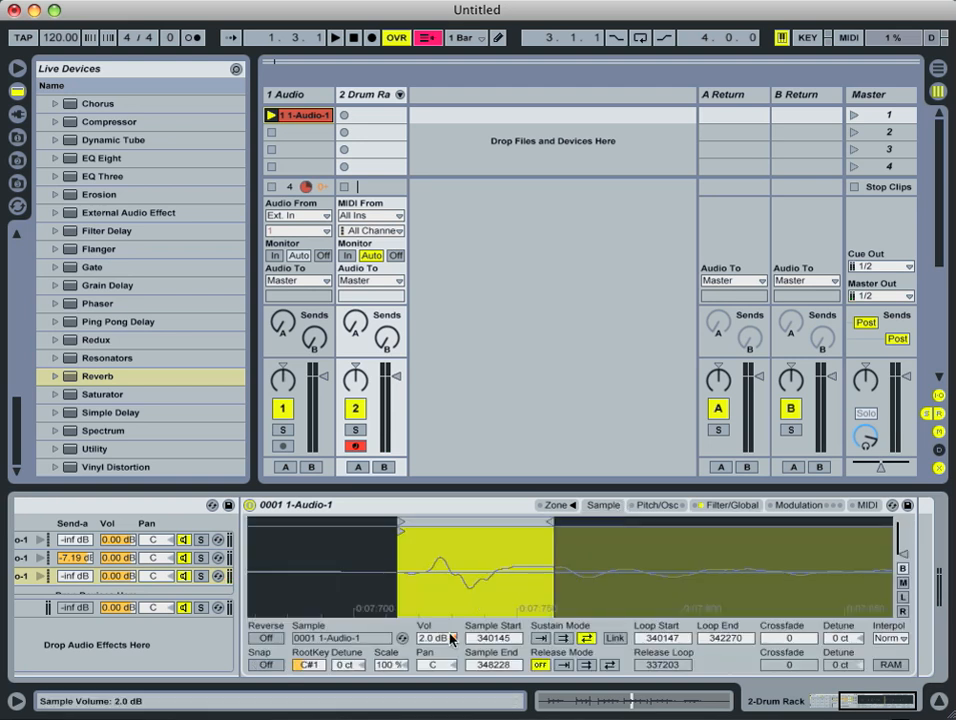
pyautogui.scroll(10, 445, 640)
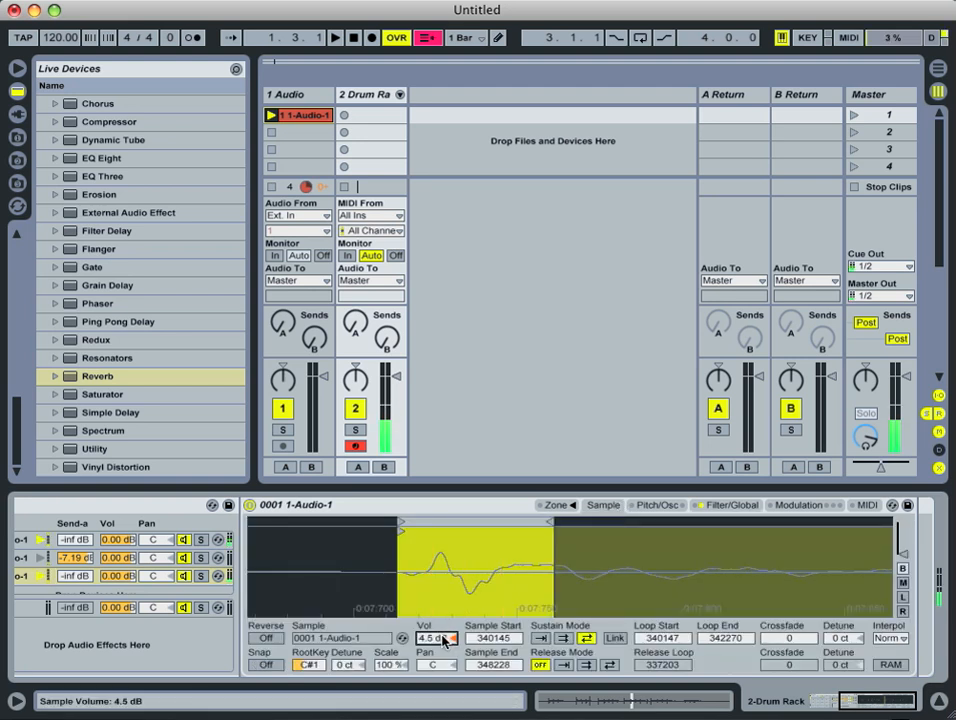
# Raise the D2 sample's volume to 5.8 dB.
pyautogui.scroll(3, 445, 640)
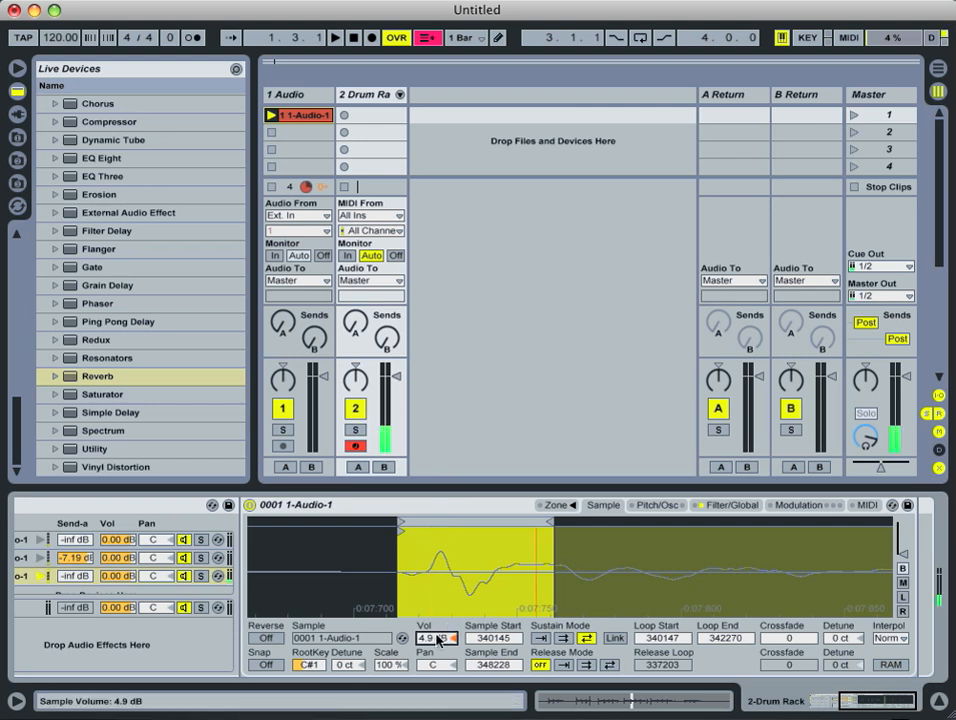
pyautogui.scroll(3, 437, 640)
pyautogui.scroll(6, 437, 640)
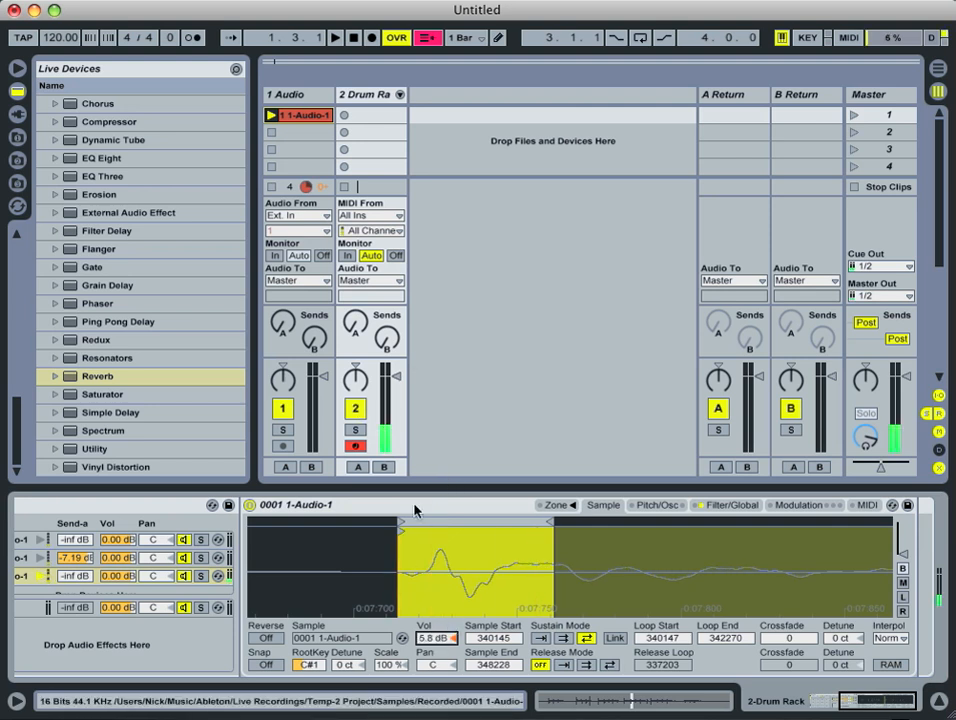
# Lengthen the release of the D2 Sampler's volume envelope to about 1.86 s.
pyautogui.click(722, 505)
pyautogui.click(791, 507)
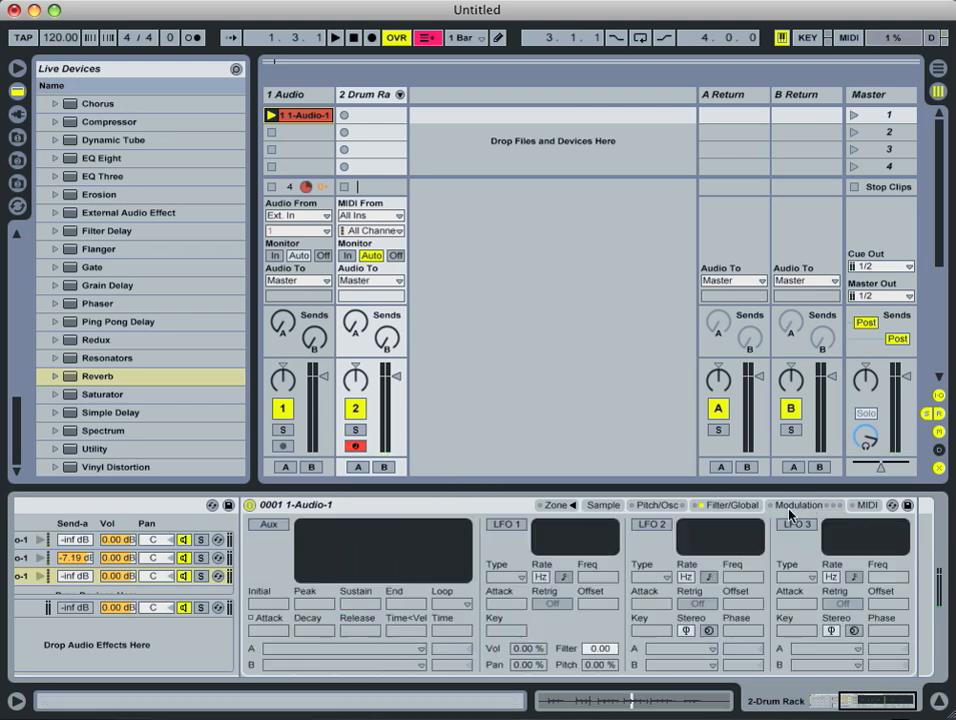
pyautogui.click(745, 515)
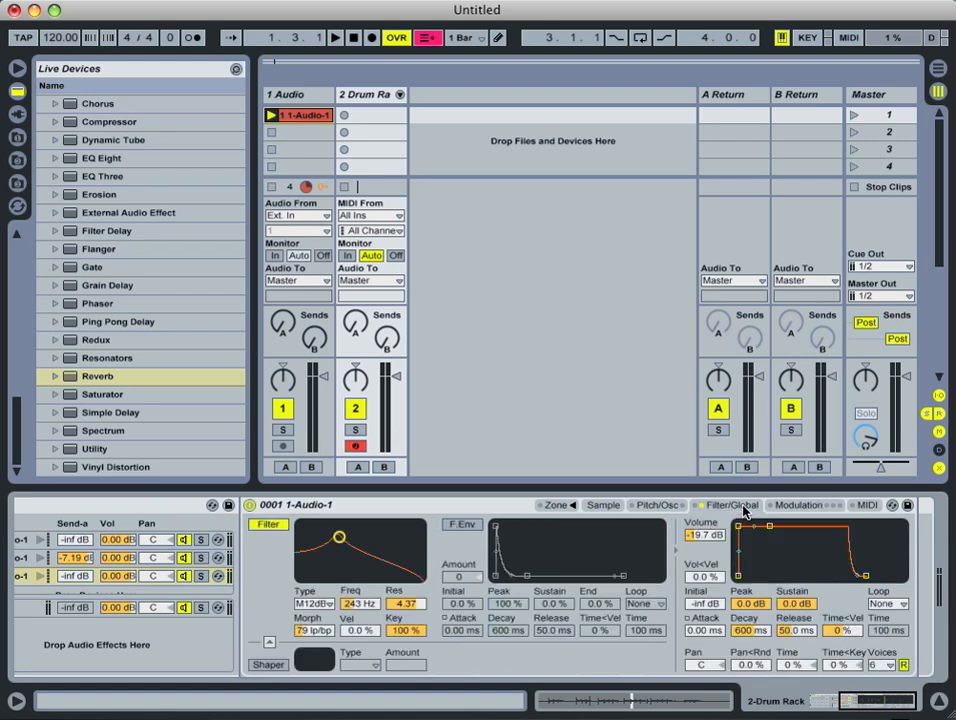
pyautogui.moveTo(862, 577); pyautogui.dragTo(886, 580)
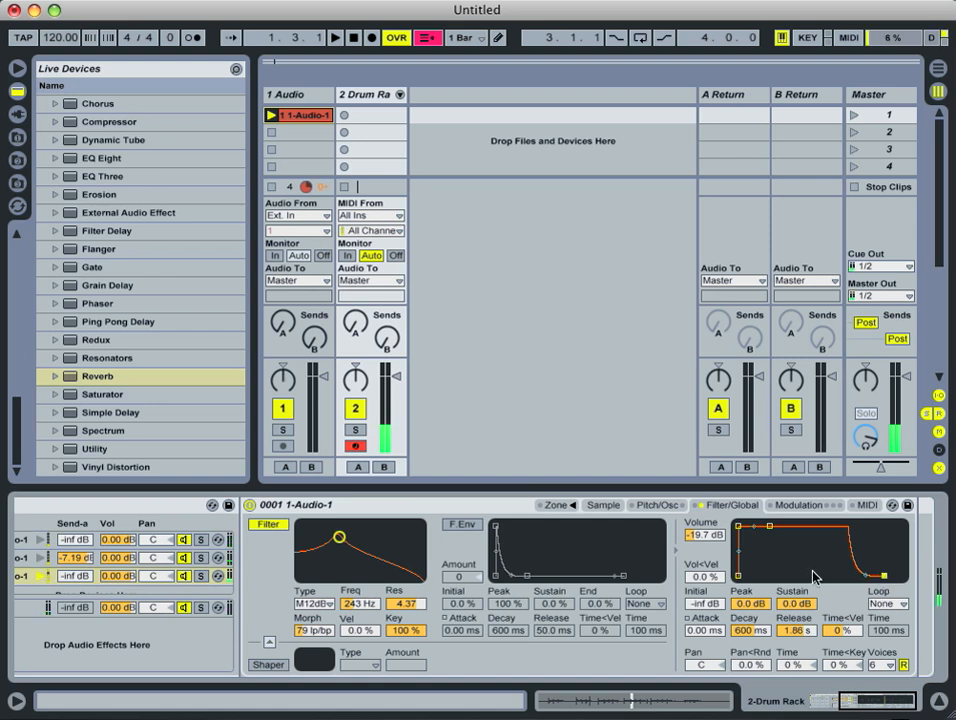
# Enable the filter envelope with amount -72 and attack about 0.69 ms, and set the filter to about 283 Hz, resonance 6.82.
pyautogui.click(800, 505)
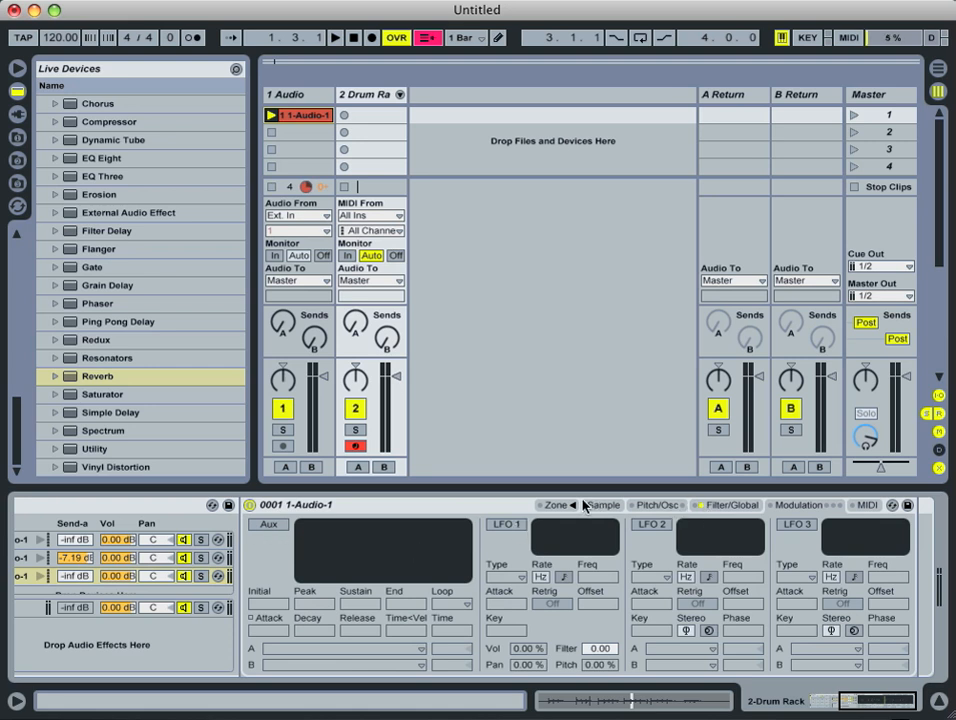
pyautogui.click(712, 505)
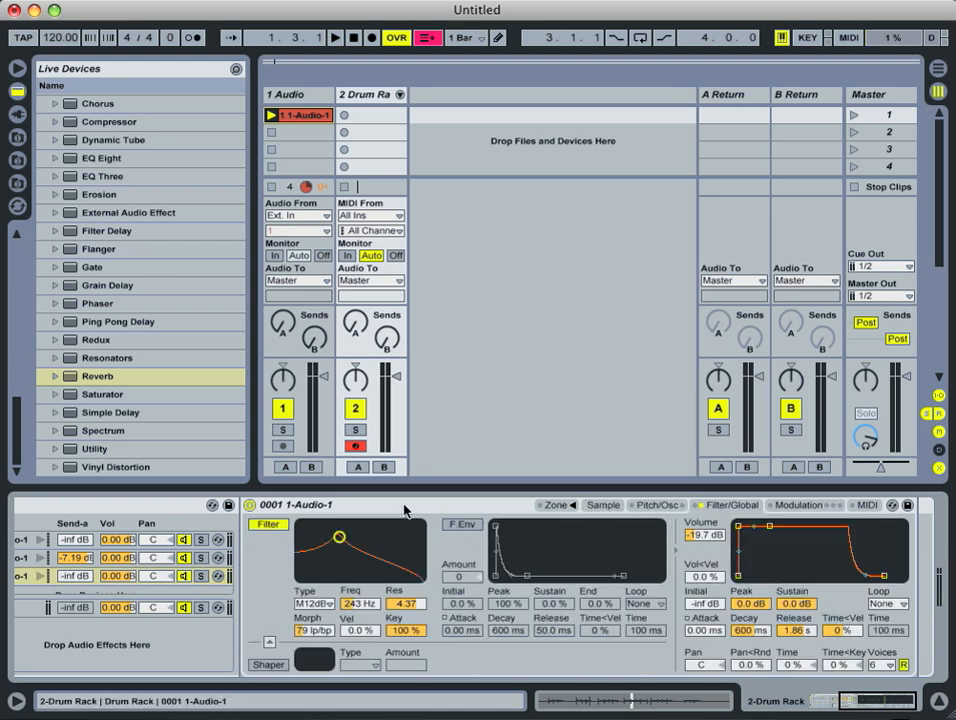
pyautogui.click(457, 524)
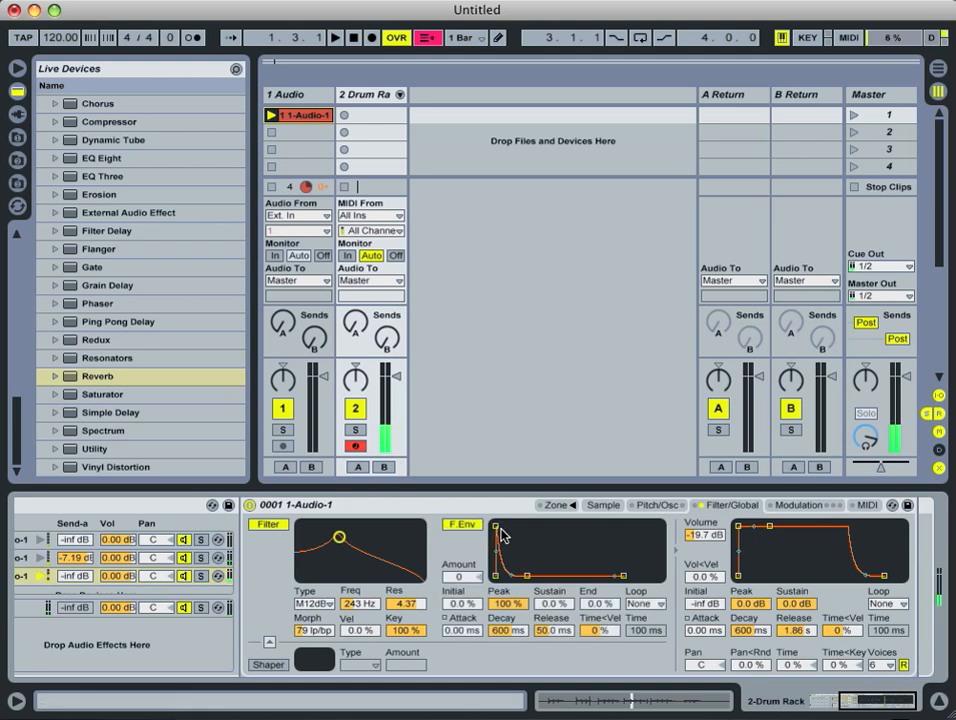
pyautogui.moveTo(496, 530); pyautogui.dragTo(514, 526)
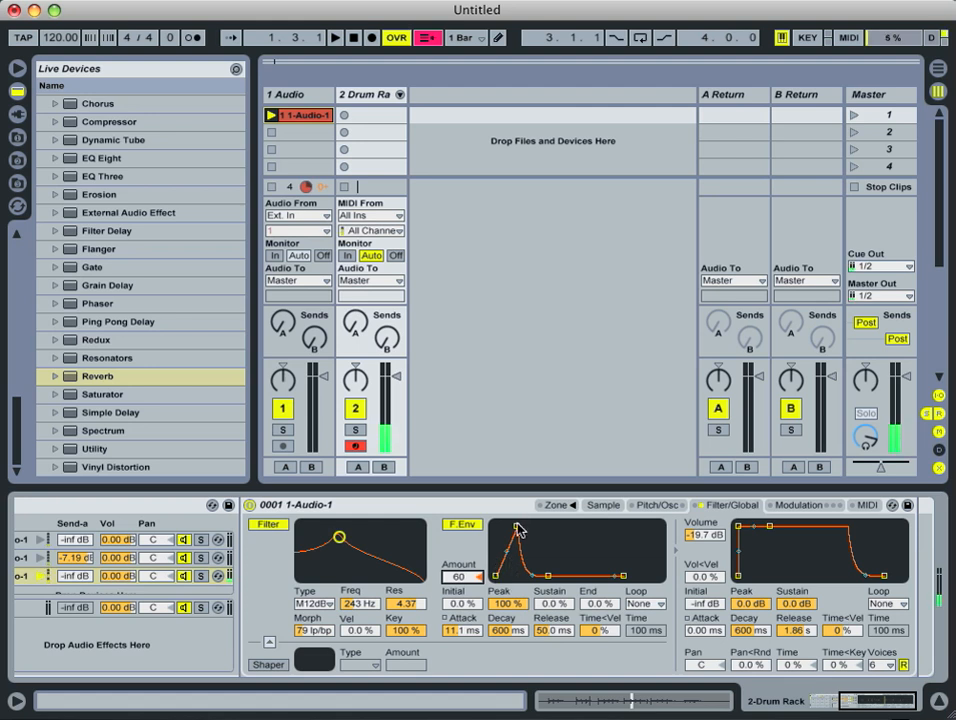
pyautogui.moveTo(517, 527); pyautogui.dragTo(512, 530)
pyautogui.moveTo(464, 576); pyautogui.dragTo(465, 597)
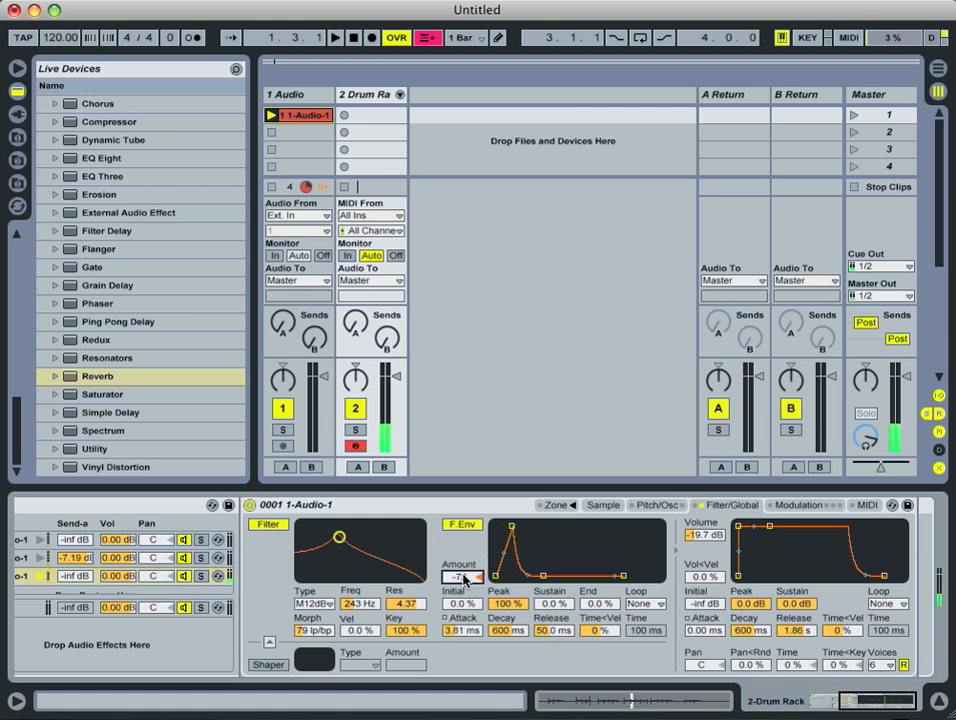
pyautogui.moveTo(512, 526); pyautogui.dragTo(507, 532)
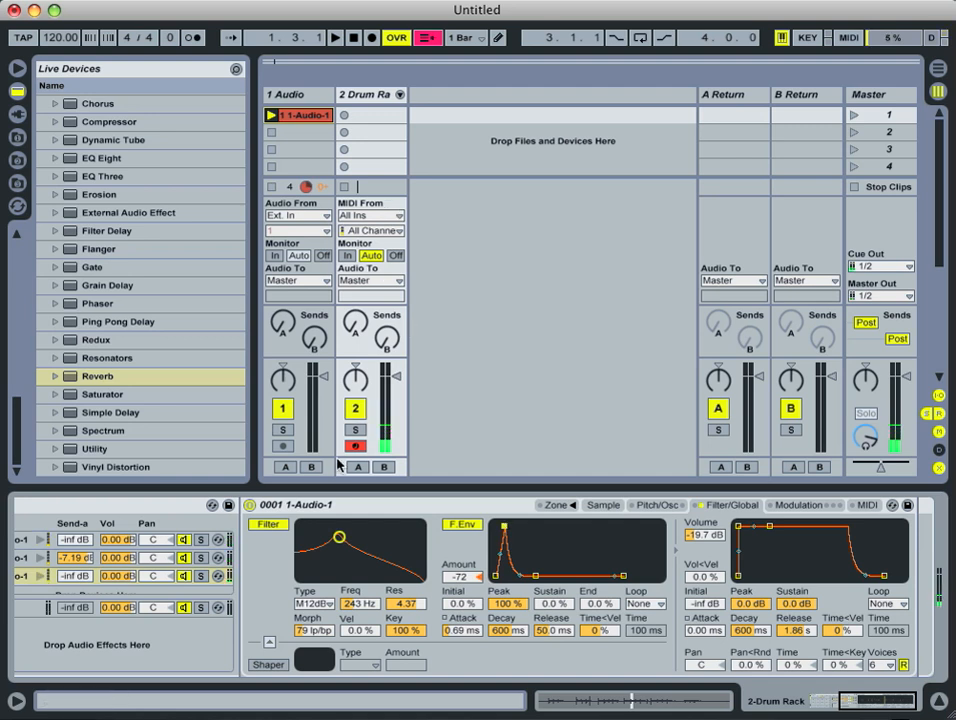
pyautogui.moveTo(339, 537)
pyautogui.mouseDown()
pyautogui.moveTo(366, 535)
pyautogui.moveTo(342, 532)
pyautogui.mouseUp()
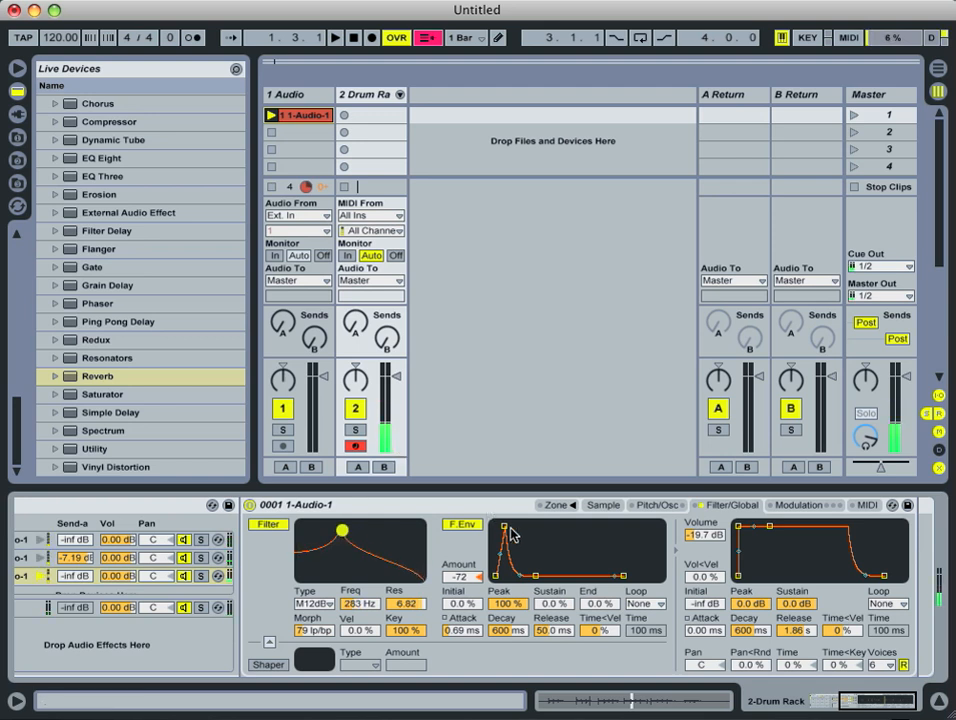
# Enable the D2 Sampler's FM oscillator with coarse tuning 3 and volume -22 dB.
pyautogui.click(603, 505)
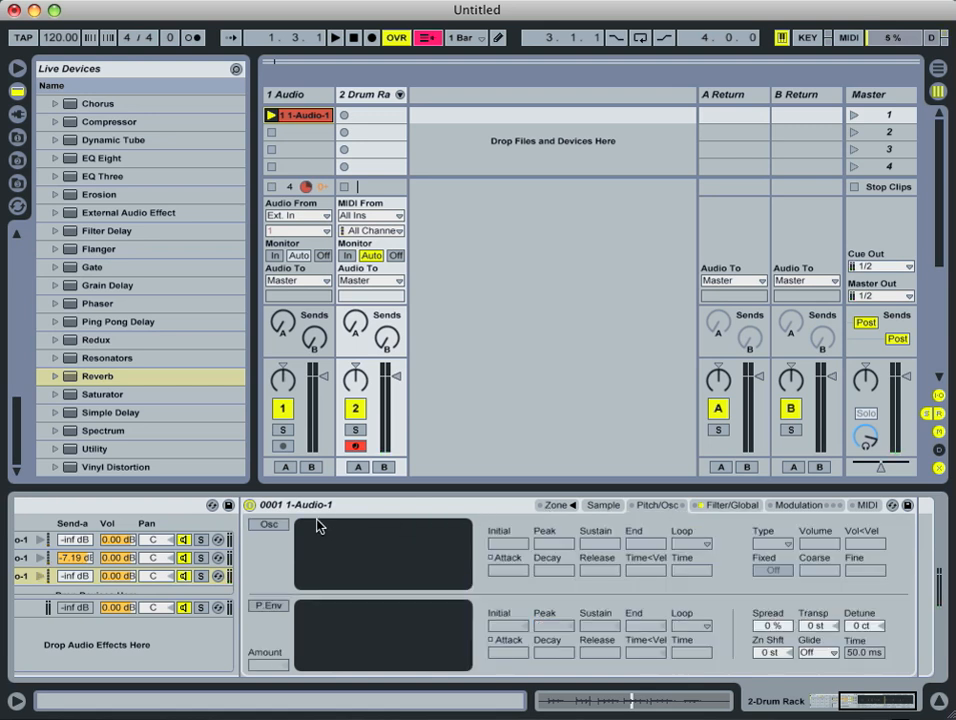
pyautogui.click(281, 526)
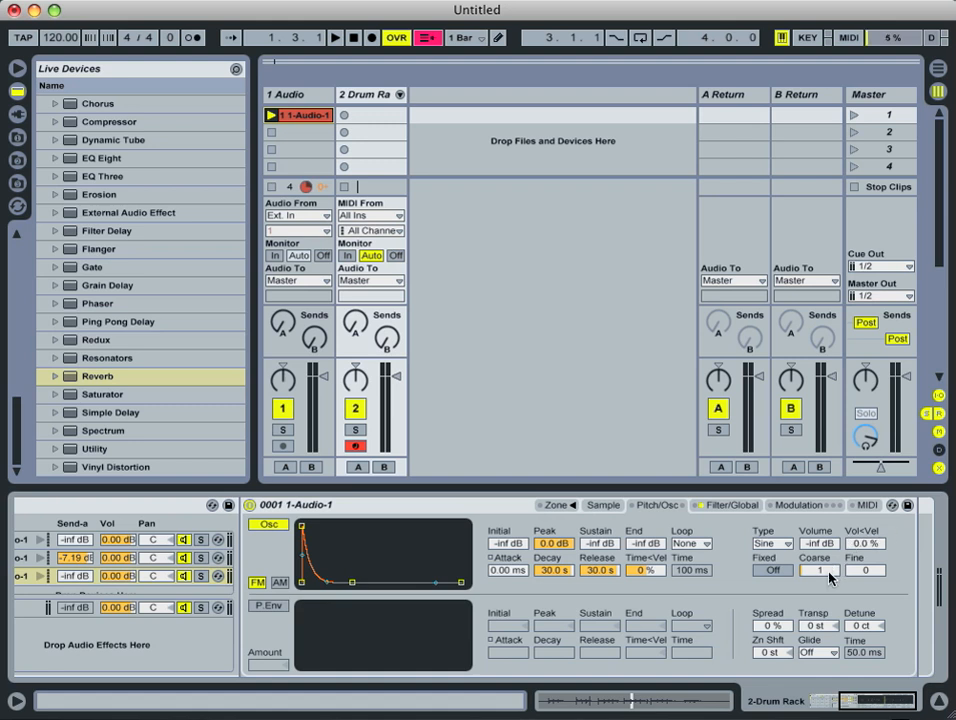
pyautogui.moveTo(815, 544); pyautogui.dragTo(823, 573)
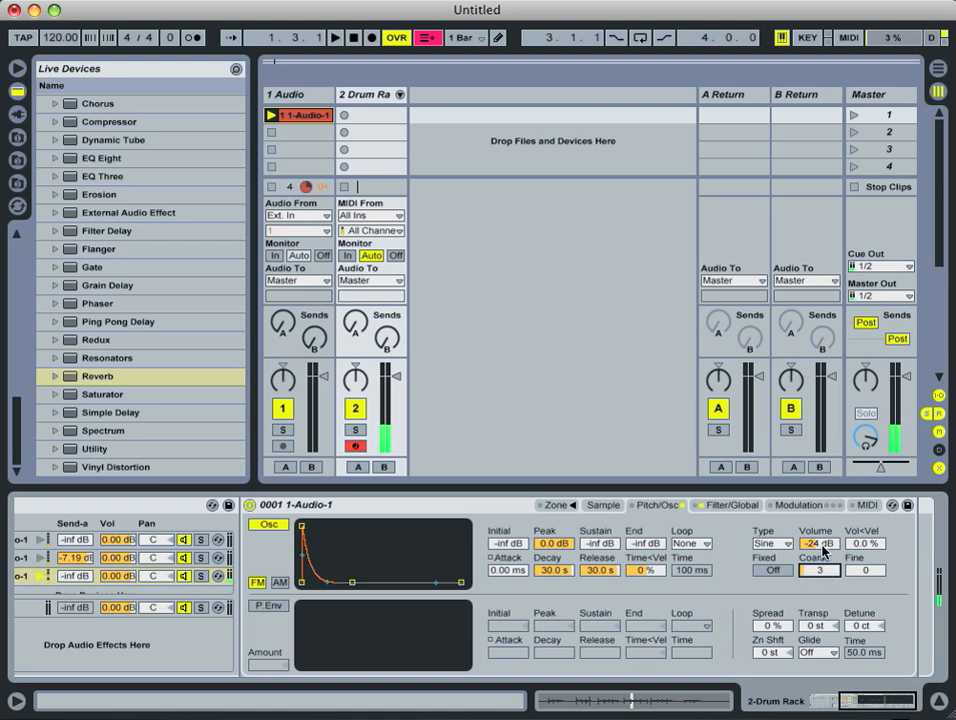
pyautogui.moveTo(823, 548); pyautogui.dragTo(823, 550)
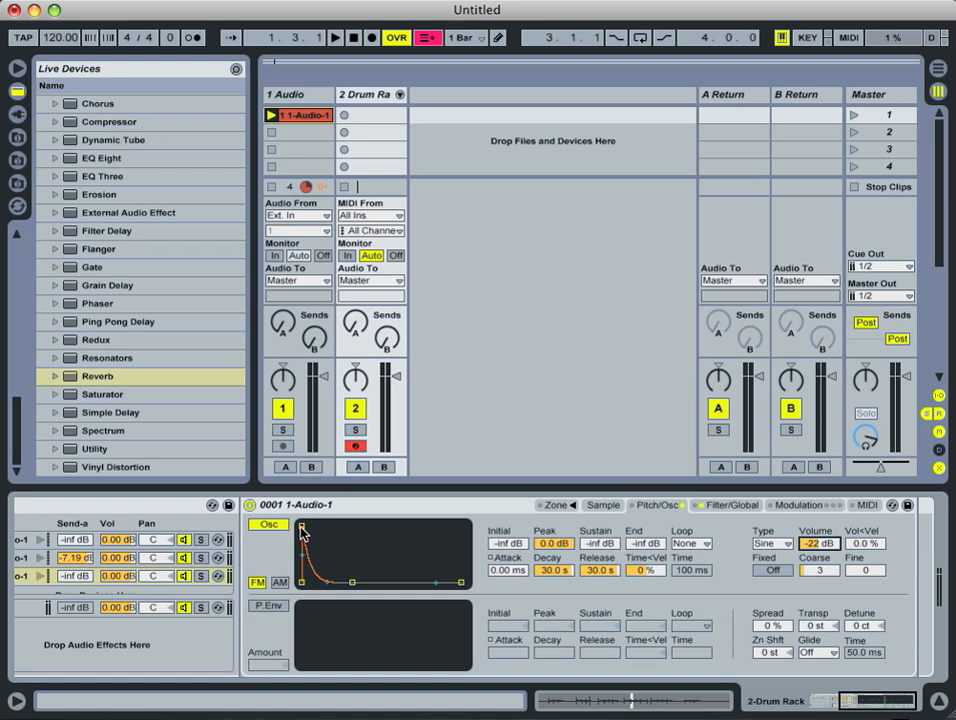
# Set the oscillator envelope's attack to about 276 ms and the oscillator volume to -19 dB.
pyautogui.moveTo(301, 530); pyautogui.dragTo(338, 531)
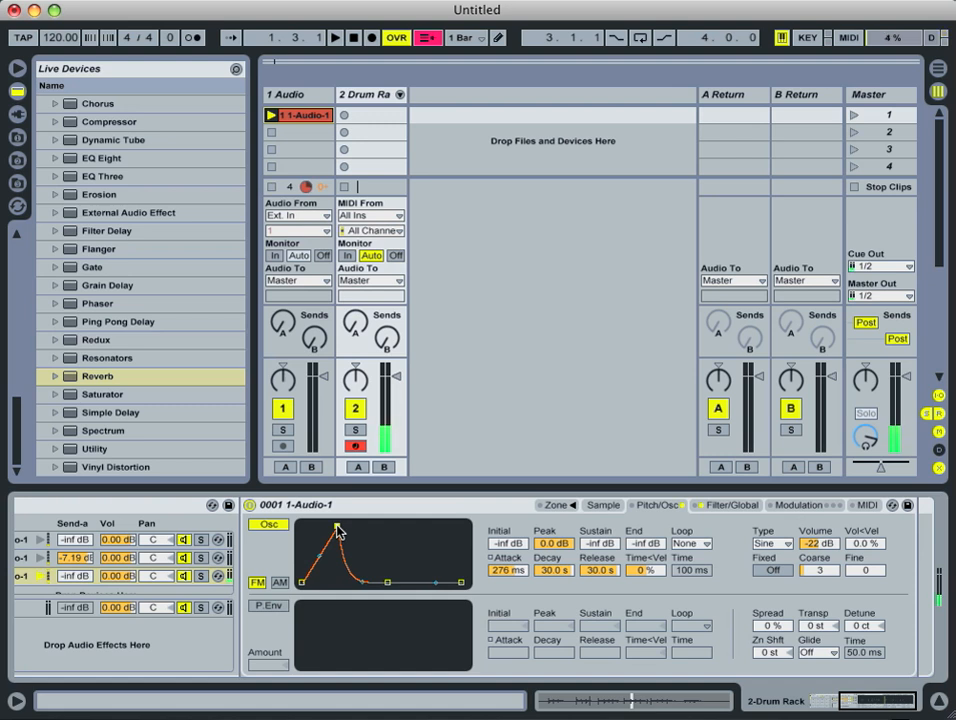
pyautogui.moveTo(338, 529)
pyautogui.mouseDown()
pyautogui.moveTo(304, 526)
pyautogui.moveTo(338, 532)
pyautogui.mouseUp()
pyautogui.moveTo(824, 547); pyautogui.dragTo(823, 544)
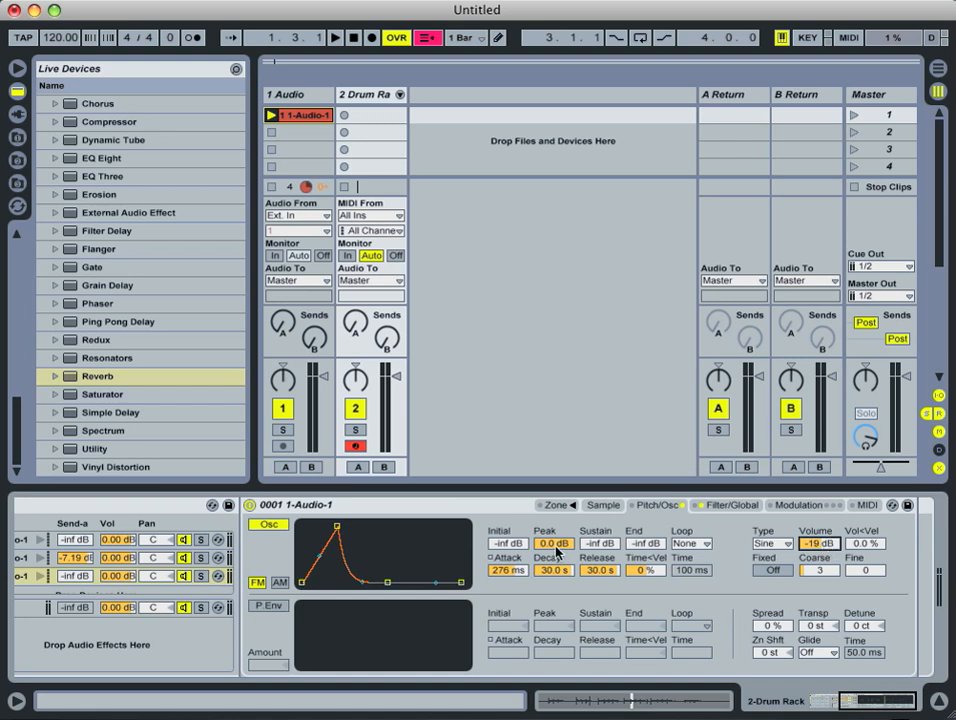
# Enable the auxiliary envelope, assign destination A to Volume Osc with amount about 46.52, and lower the oscillator volume to -34 dB.
pyautogui.click(802, 506)
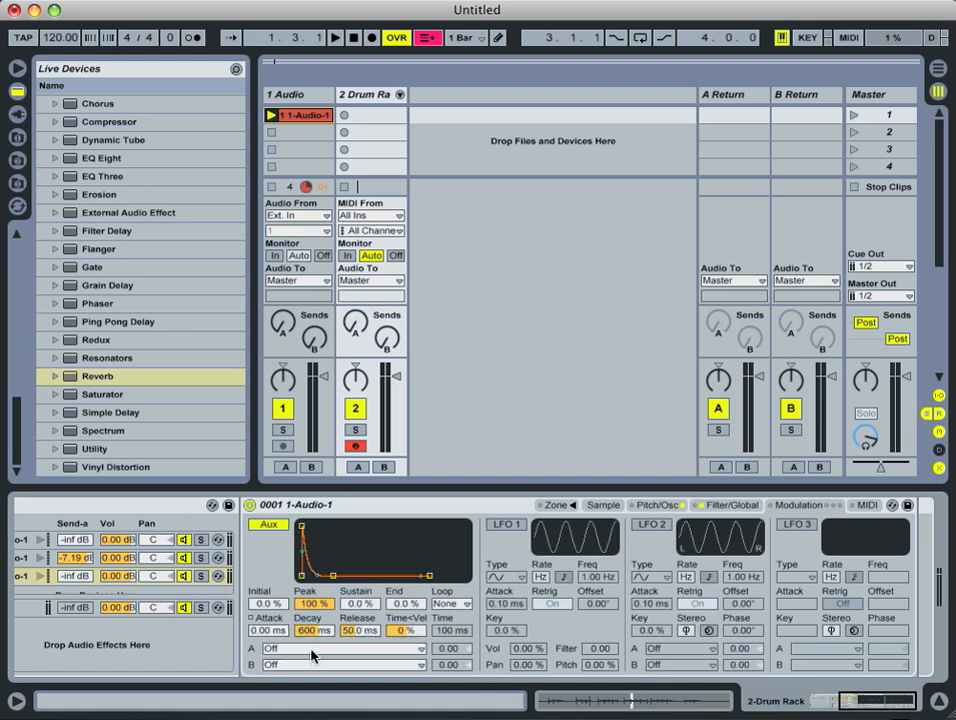
pyautogui.click(313, 649)
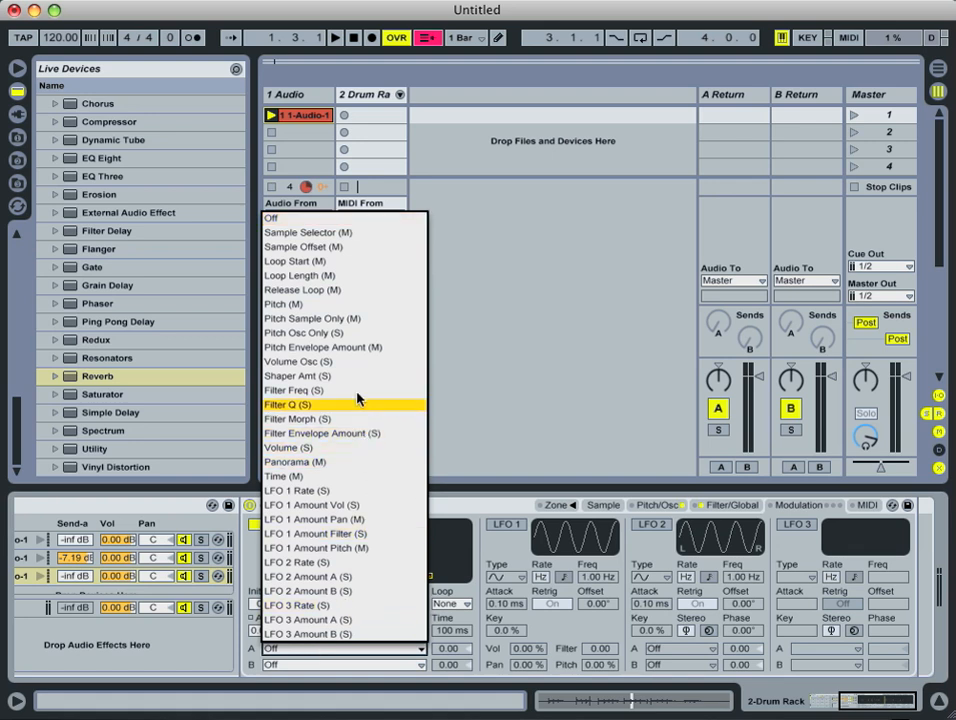
pyautogui.click(357, 362)
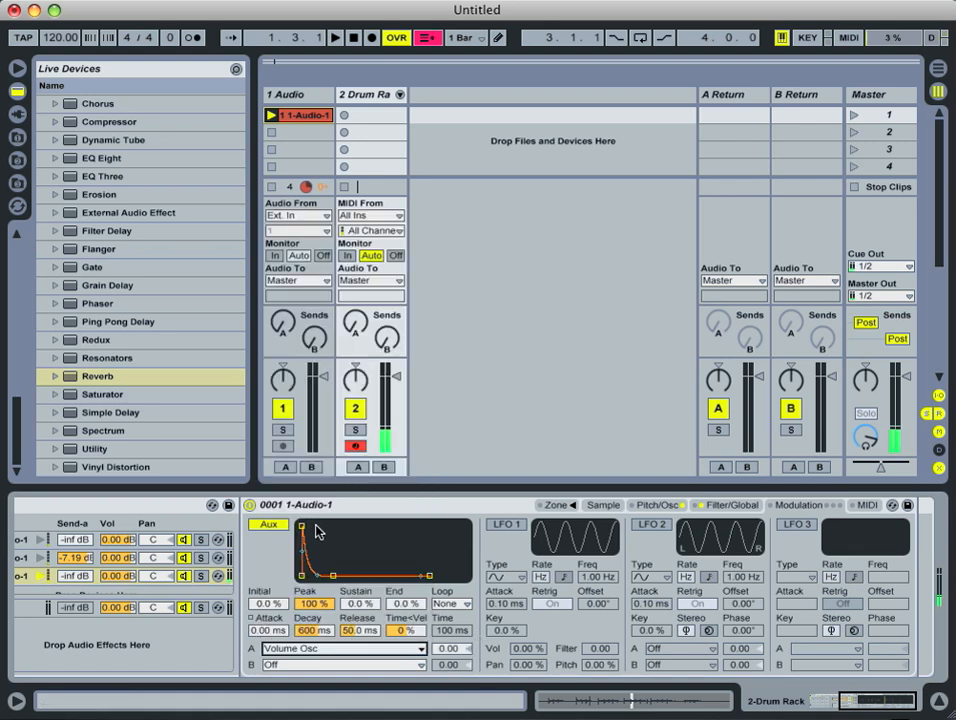
pyautogui.moveTo(453, 655); pyautogui.dragTo(453, 630)
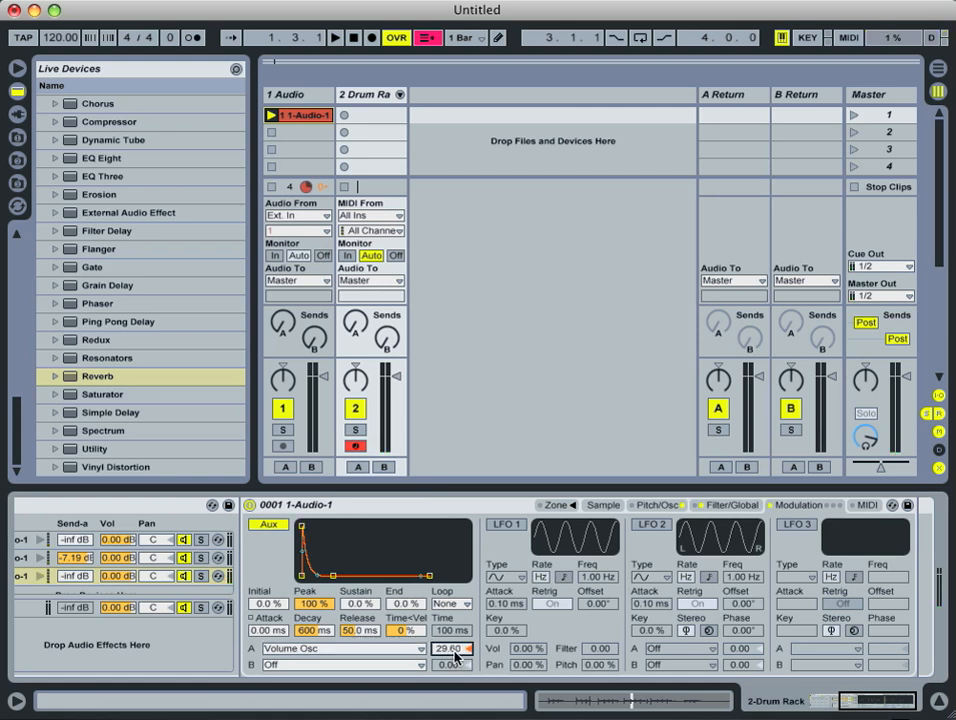
pyautogui.moveTo(456, 657); pyautogui.dragTo(456, 654)
pyautogui.click(648, 505)
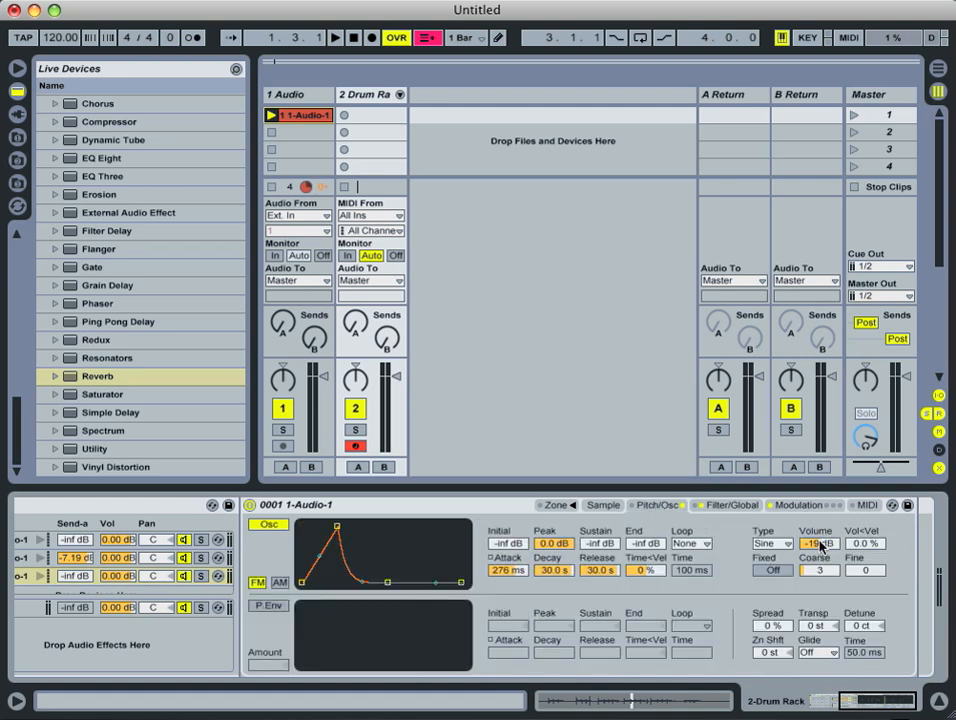
pyautogui.moveTo(820, 546); pyautogui.dragTo(820, 548)
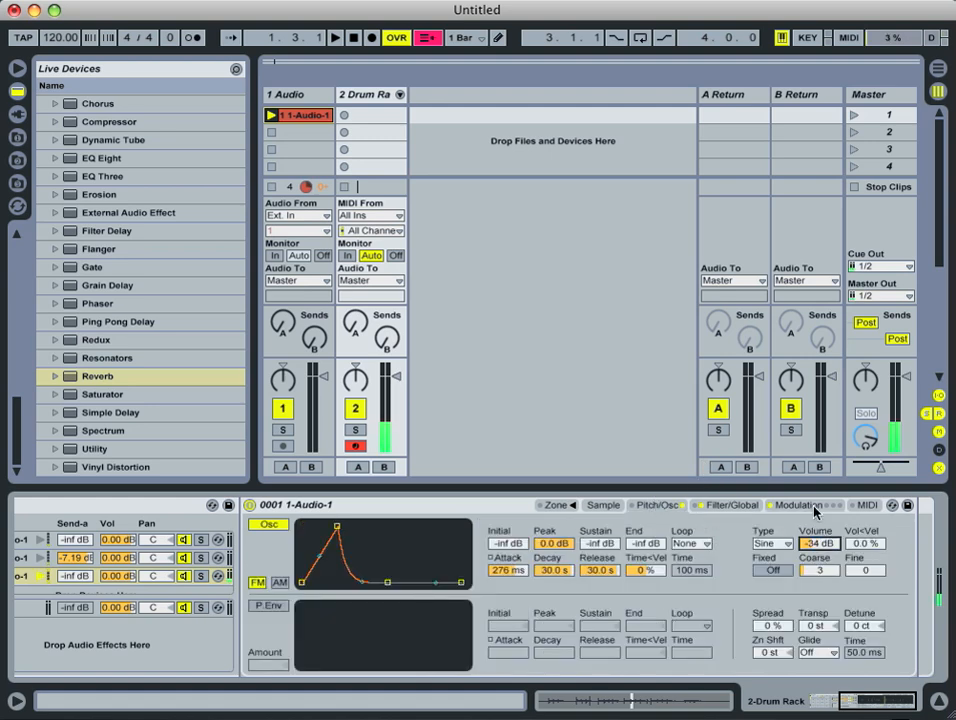
# Set the auxiliary envelope's attack to about 145 ms and Volume Osc amount to about 86.07, and raise the oscillator volume to -13 dB.
pyautogui.click(733, 505)
pyautogui.click(801, 505)
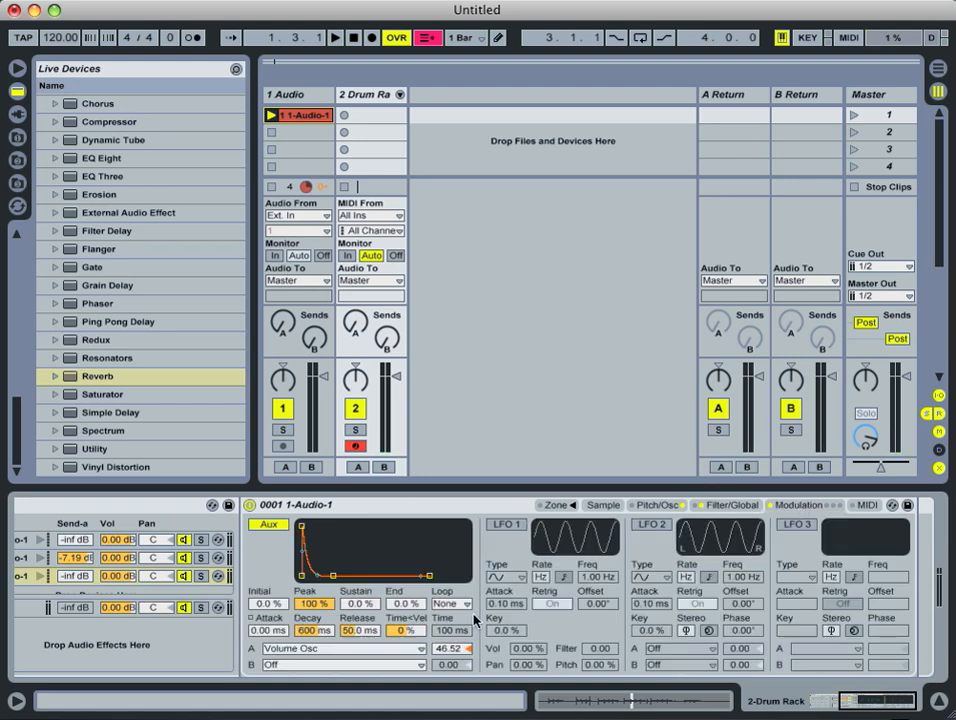
pyautogui.moveTo(315, 529); pyautogui.dragTo(335, 531)
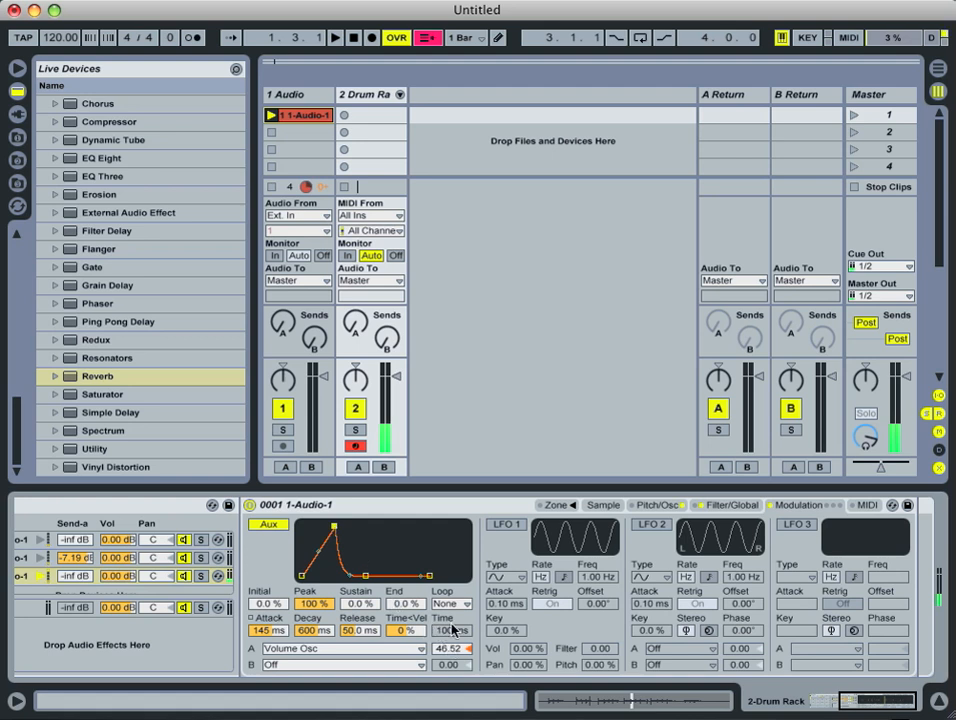
pyautogui.moveTo(447, 655); pyautogui.dragTo(447, 656)
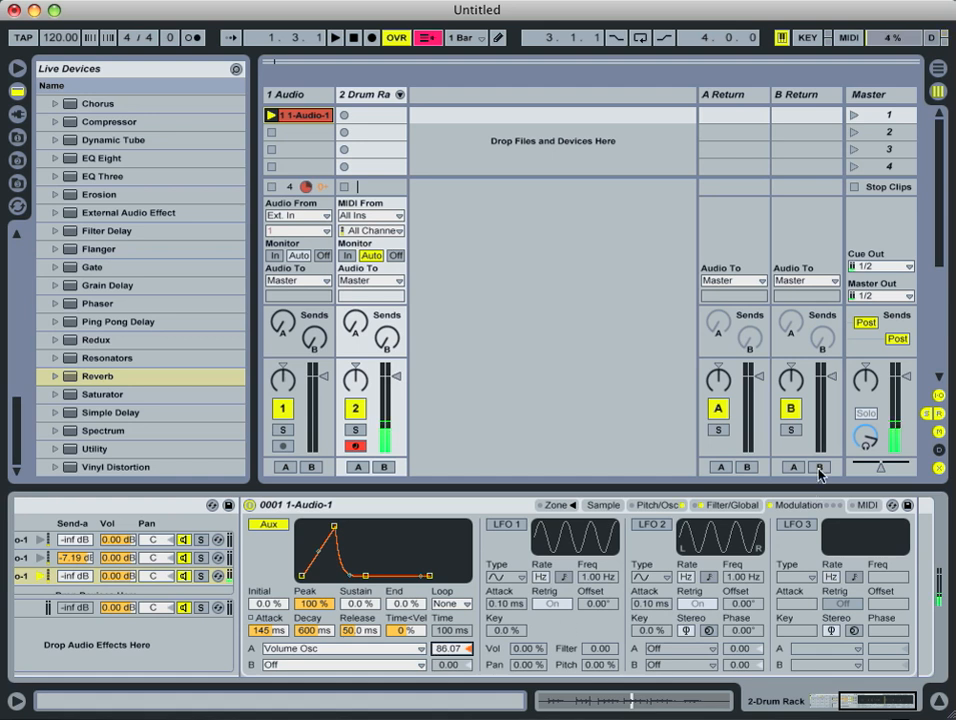
pyautogui.click(658, 505)
pyautogui.moveTo(815, 544); pyautogui.dragTo(818, 544)
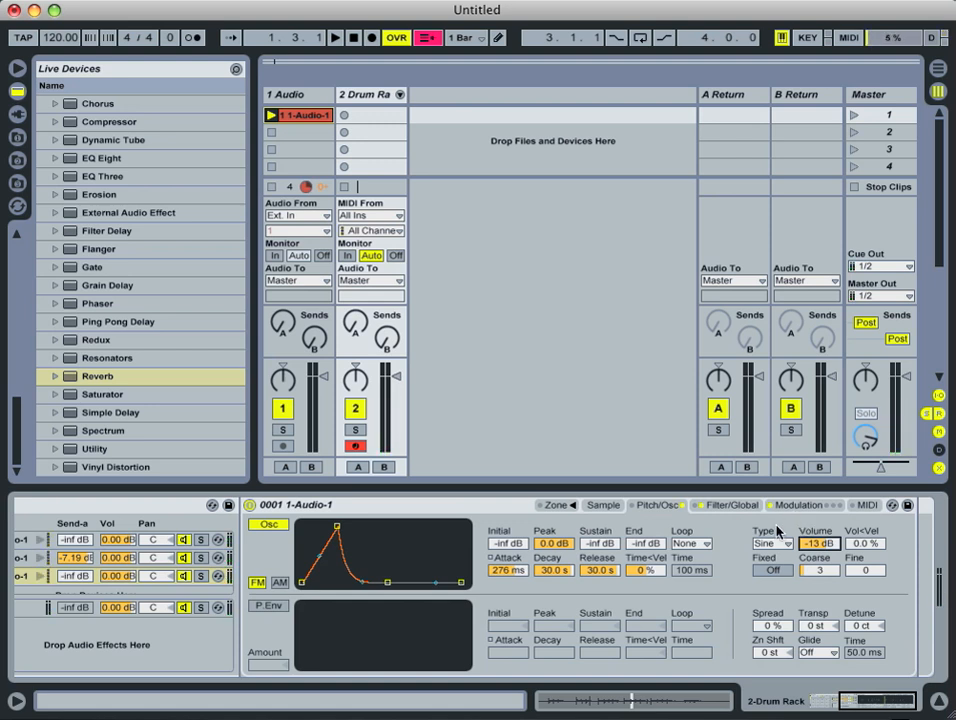
# Enable LFO 1 in the D2 Sampler and set its filter modulation amount to about 8.44.
pyautogui.click(786, 507)
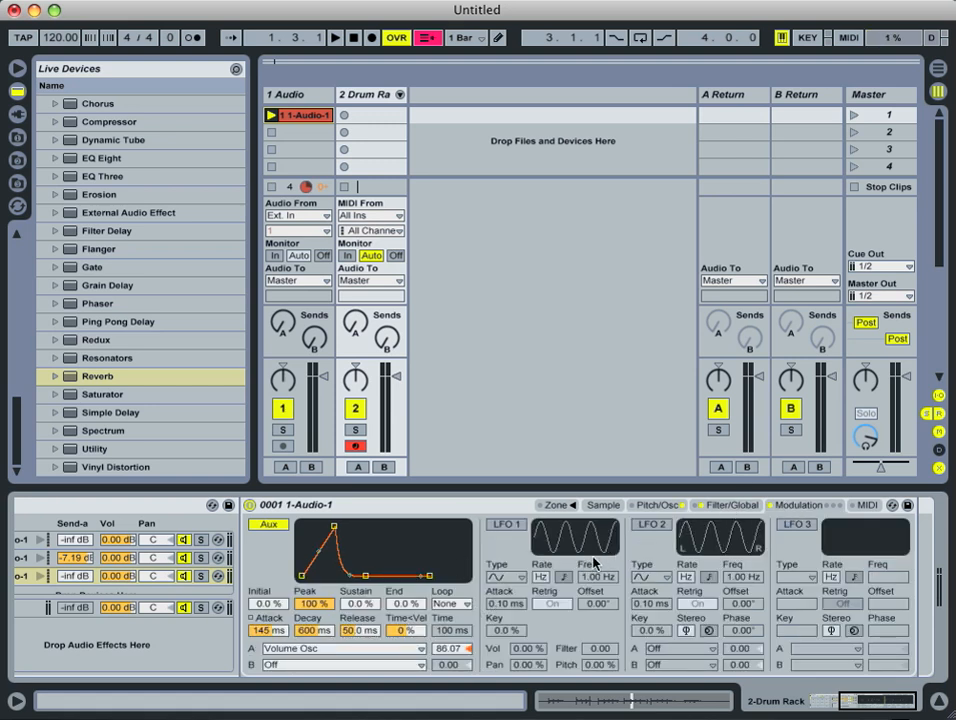
pyautogui.click(735, 505)
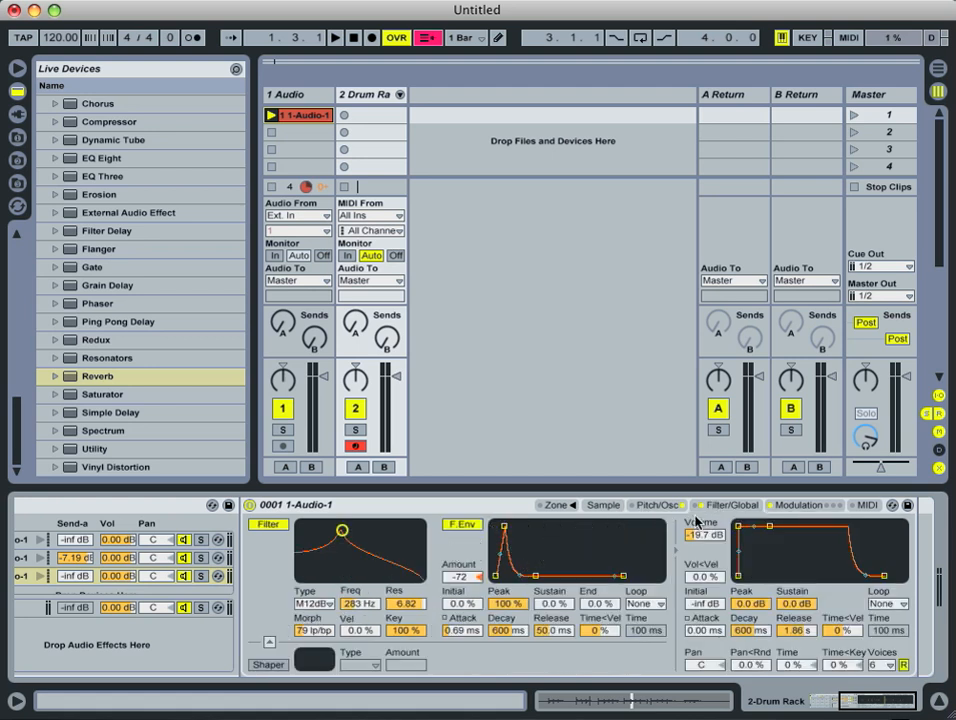
pyautogui.click(796, 505)
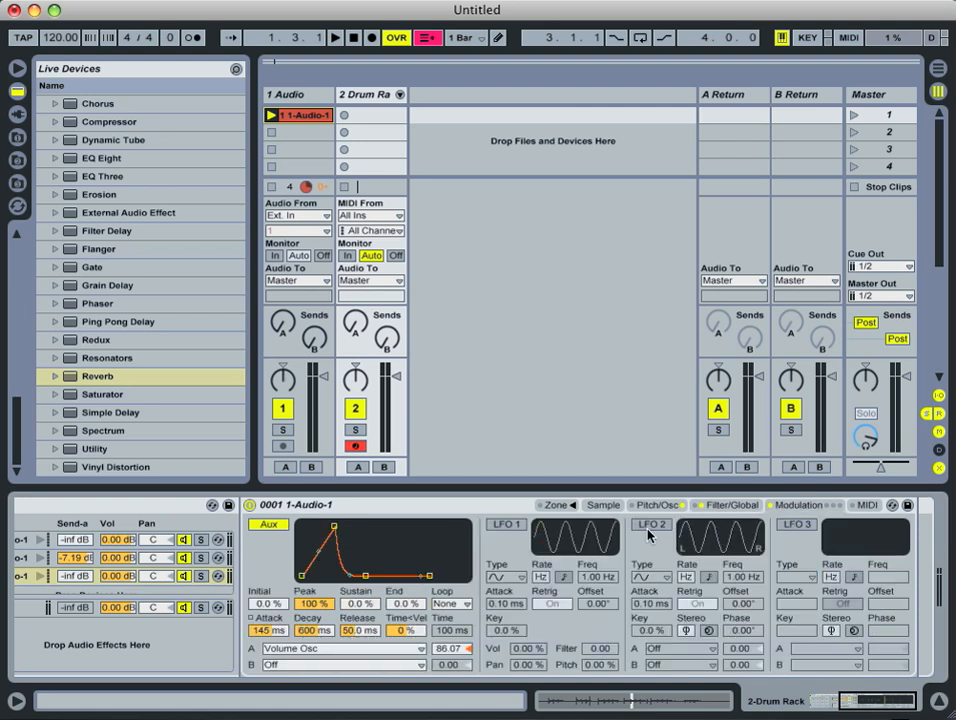
pyautogui.click(507, 525)
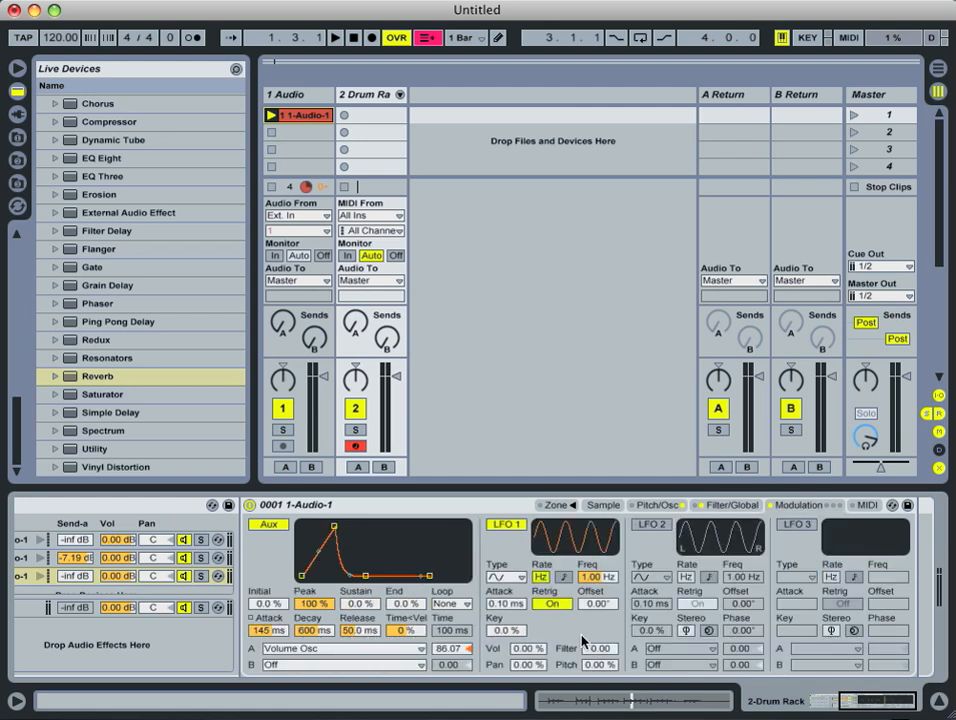
pyautogui.moveTo(599, 654); pyautogui.dragTo(598, 652)
pyautogui.moveTo(598, 655); pyautogui.dragTo(598, 656)
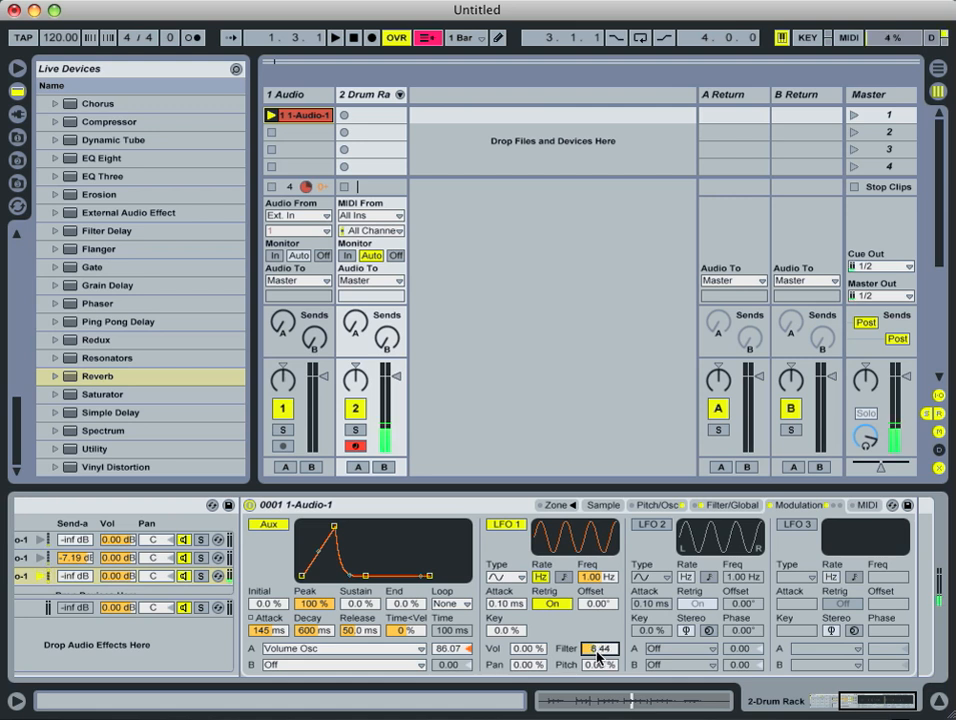
# Turn off LFO 1's retrigger and set its frequency to about 0.29 Hz and its filter amount to 17.4.
pyautogui.moveTo(604, 575); pyautogui.dragTo(599, 577)
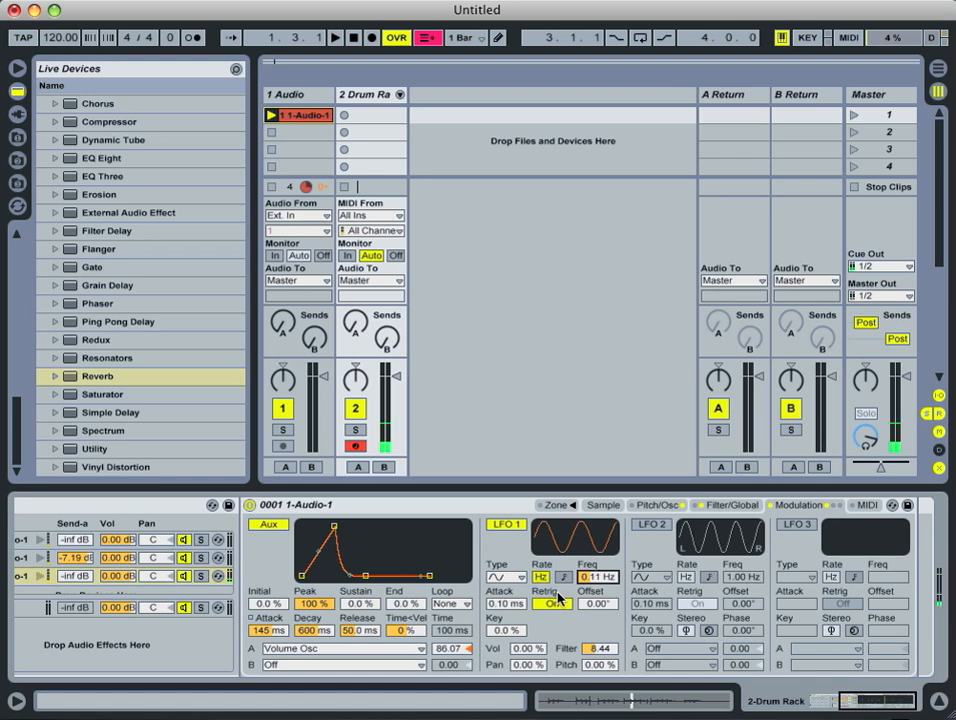
pyautogui.click(550, 605)
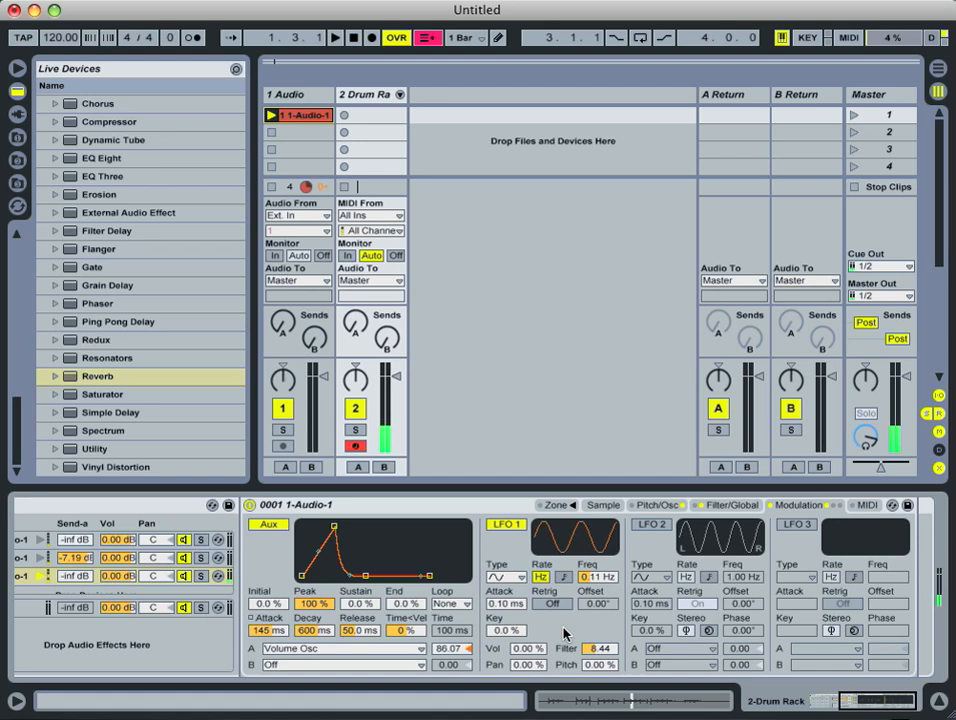
pyautogui.moveTo(593, 576)
pyautogui.mouseDown()
pyautogui.moveTo(591, 566)
pyautogui.moveTo(593, 584)
pyautogui.mouseUp()
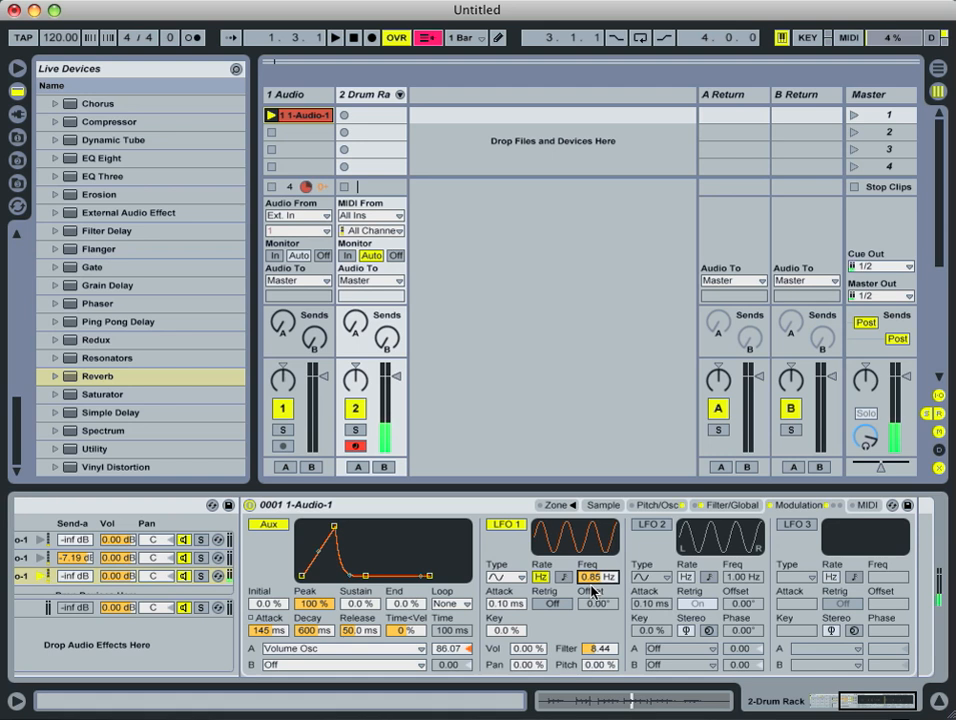
pyautogui.moveTo(597, 649); pyautogui.dragTo(598, 652)
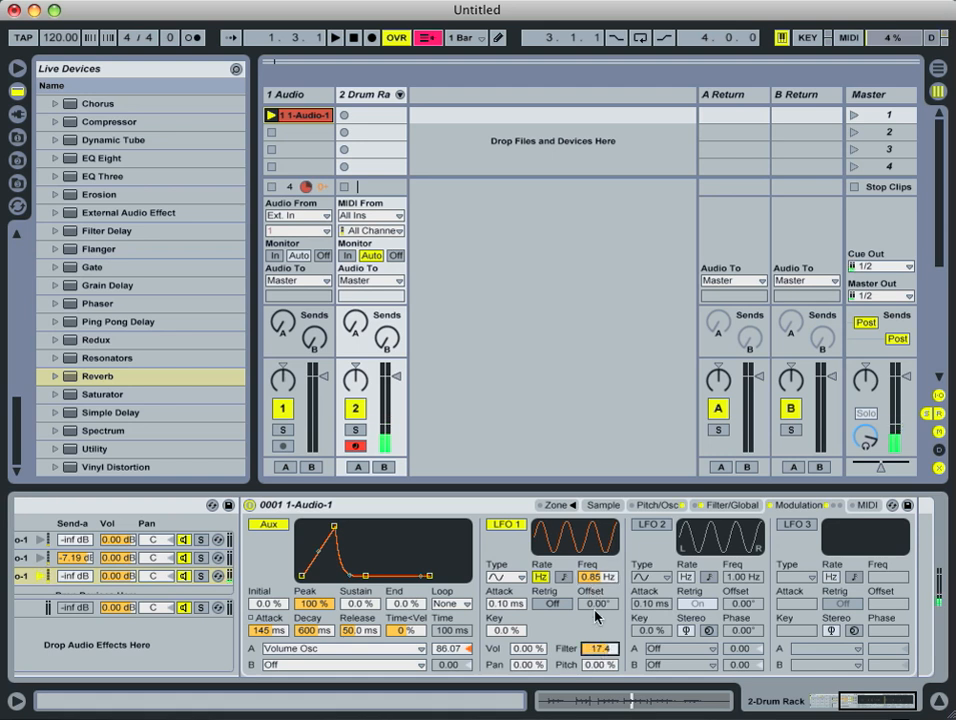
pyautogui.moveTo(596, 580); pyautogui.dragTo(595, 585)
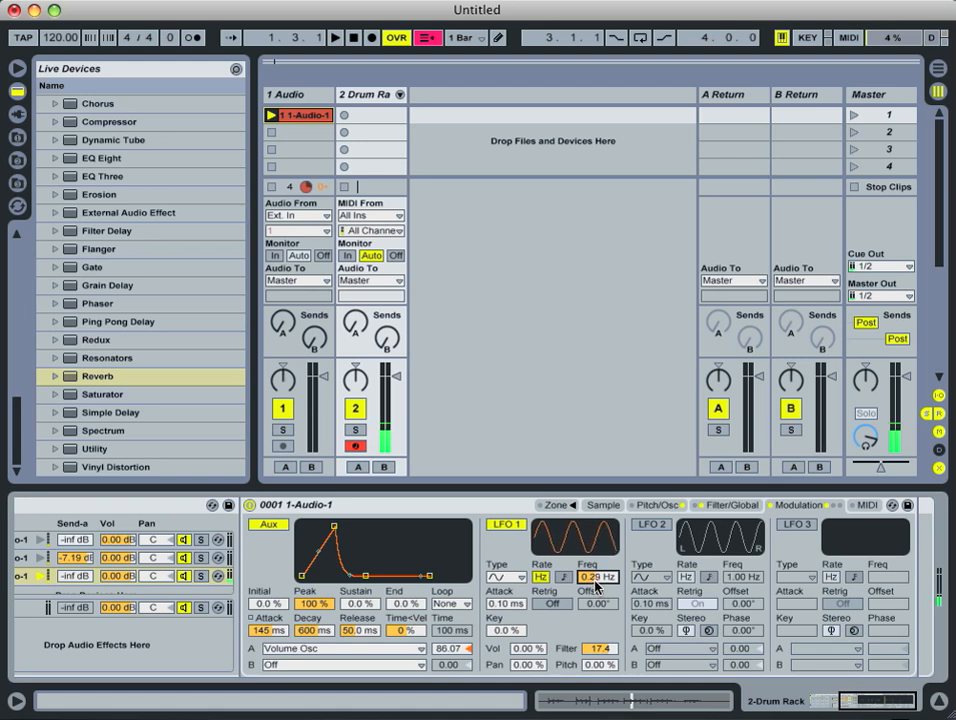